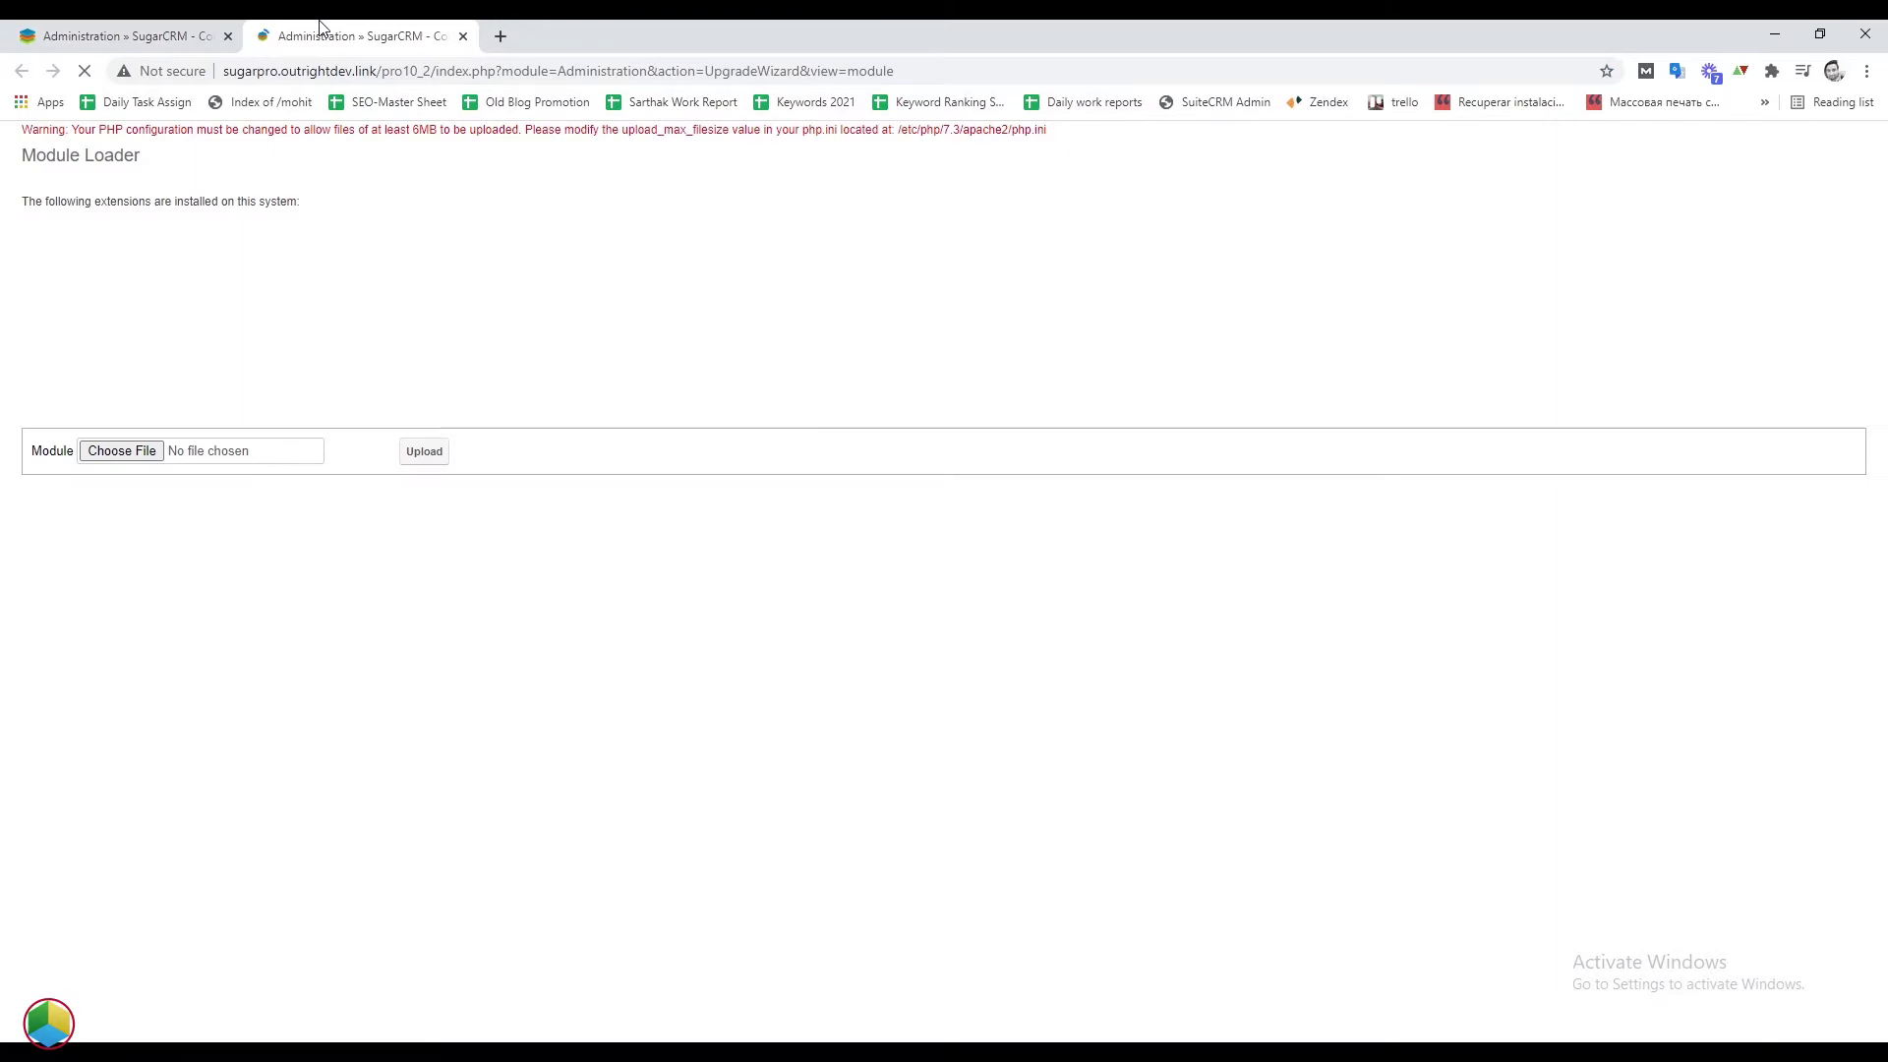
- Confirm the AutoIncrement extension is installed, close the Module Loader, and scroll to the Outright AutoIncrement section
triple_click(389, 255)
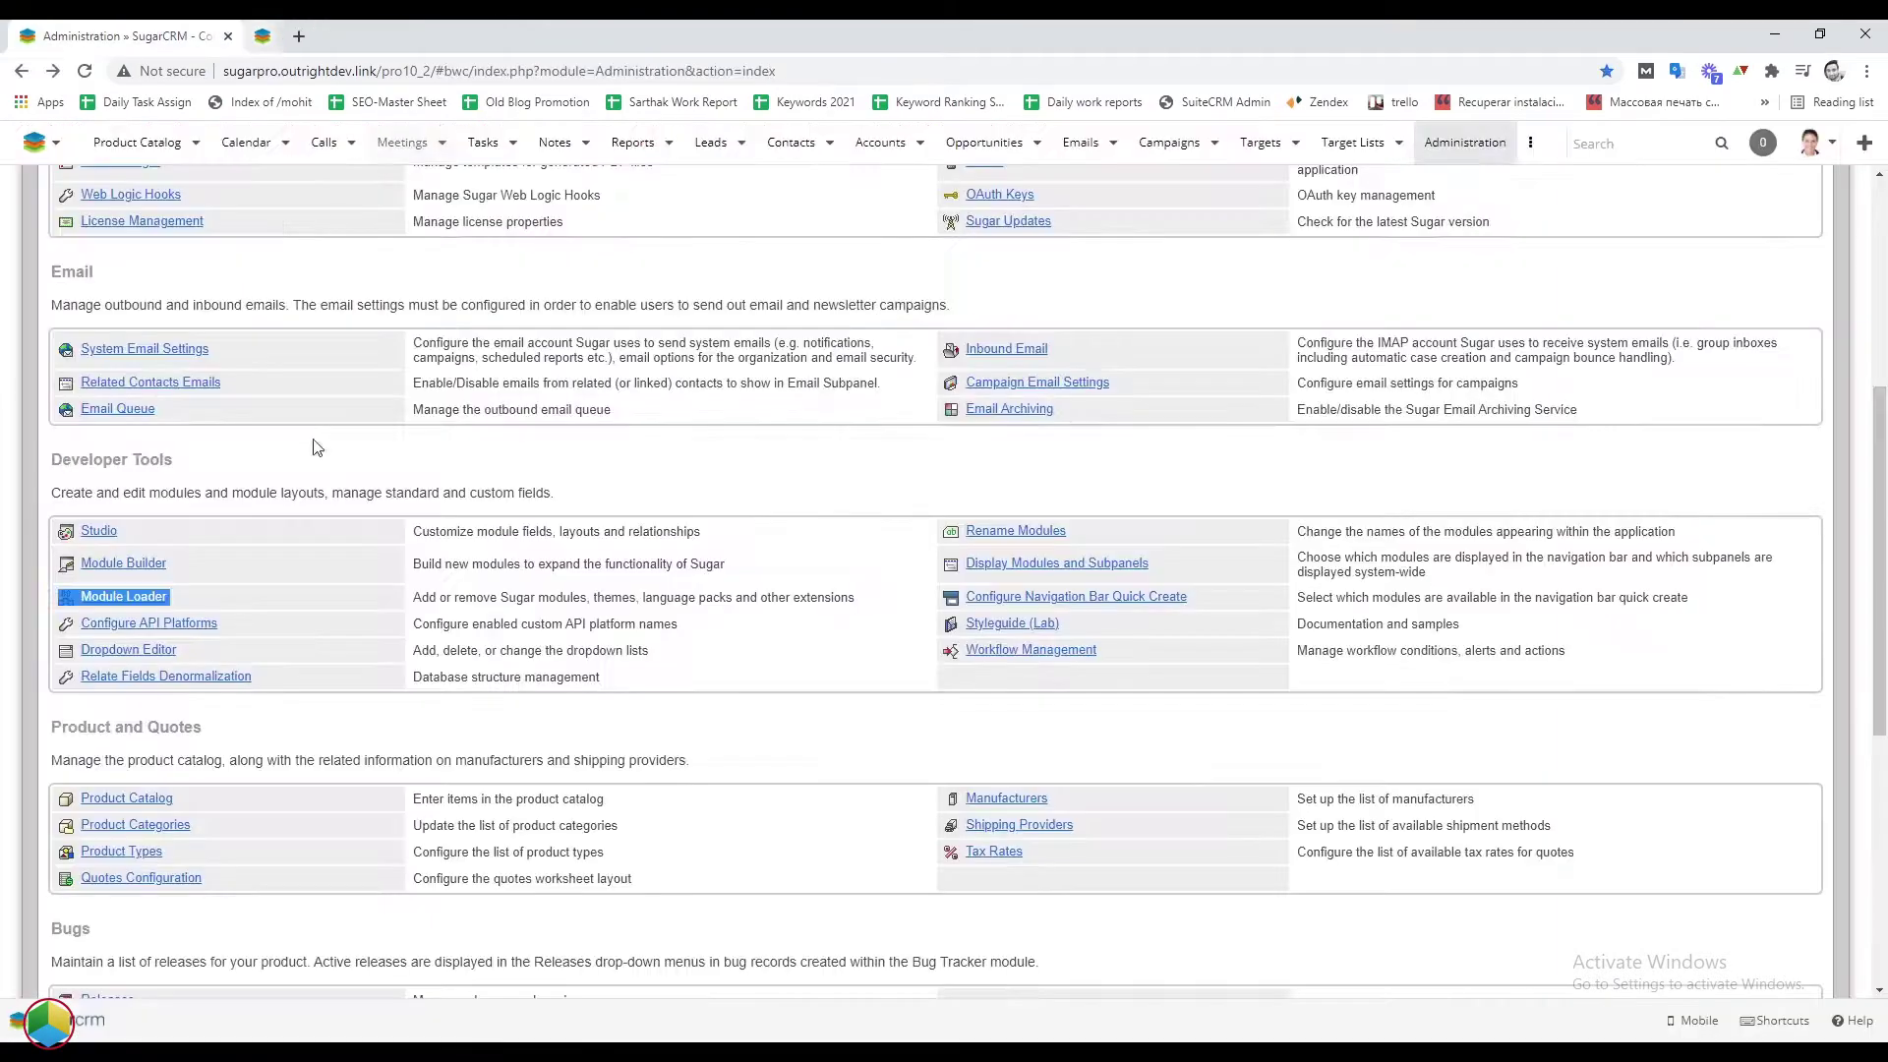
key("ctrl+w")
scroll(394, 566, "down", 6)
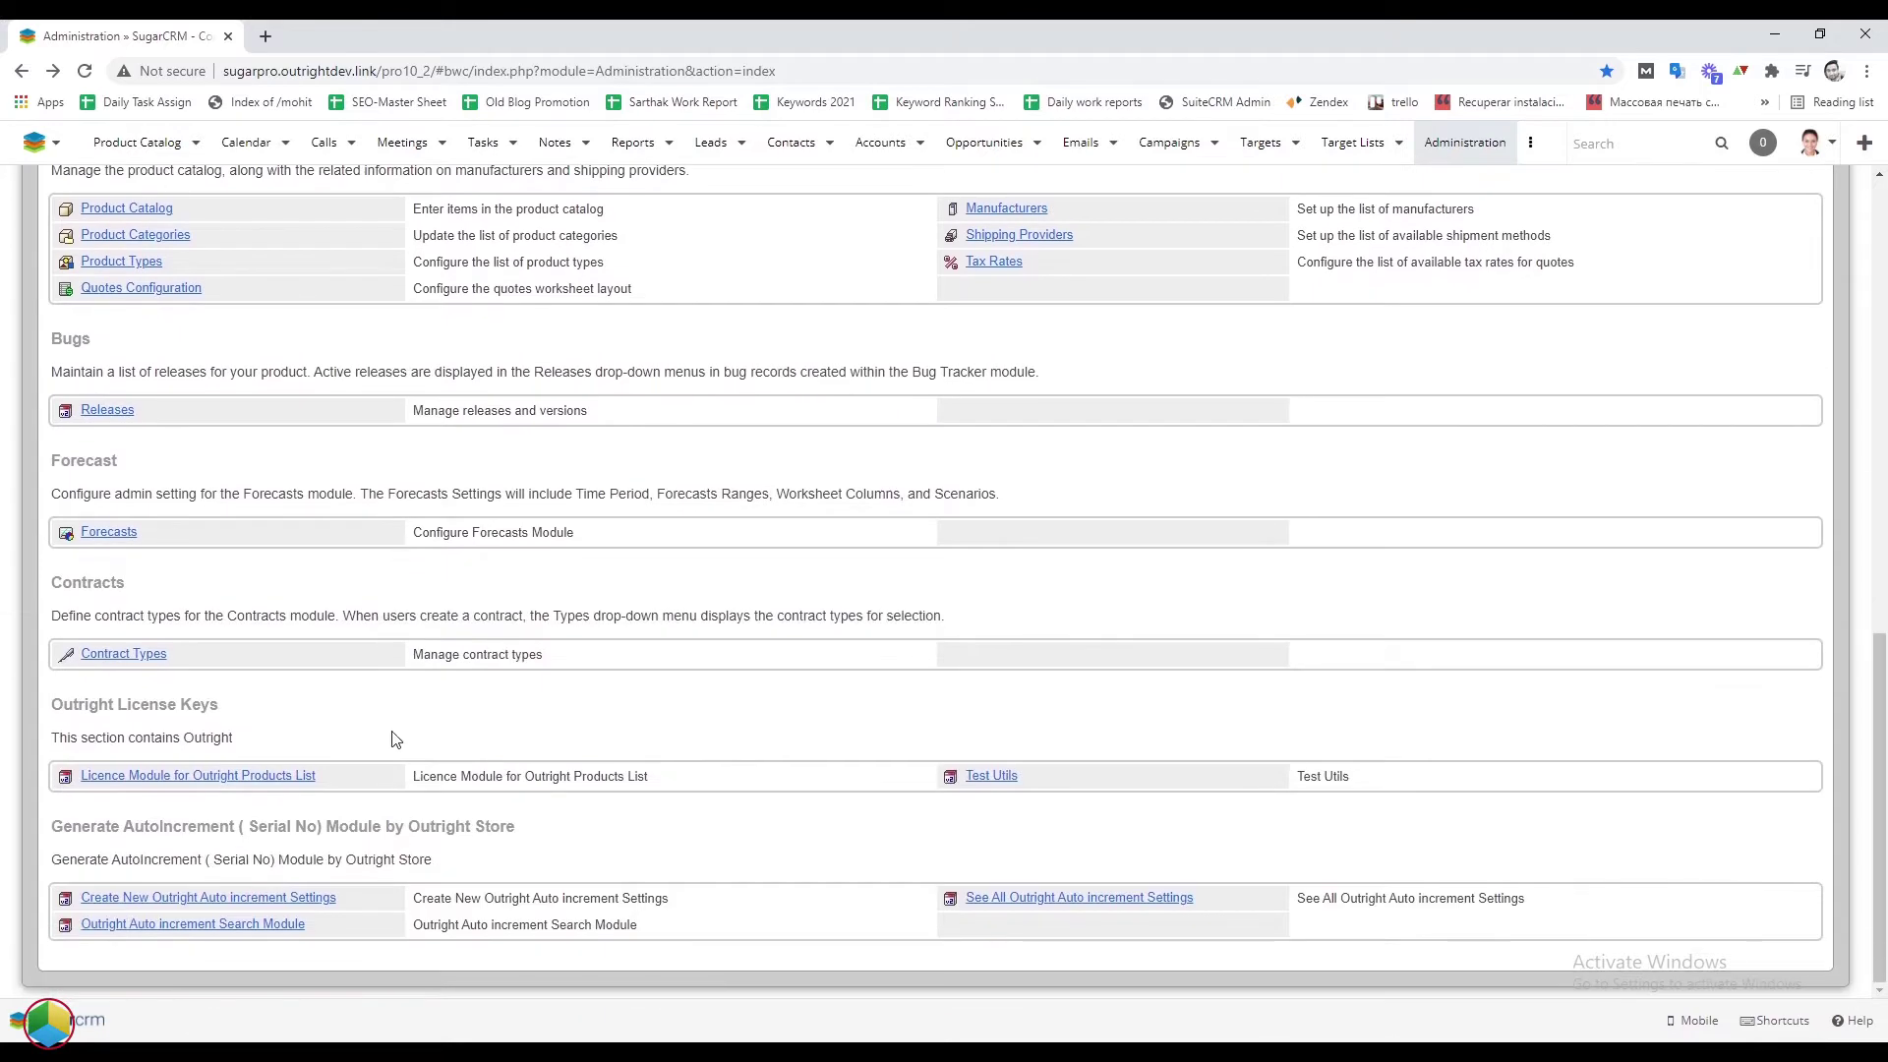
triple_click(342, 776)
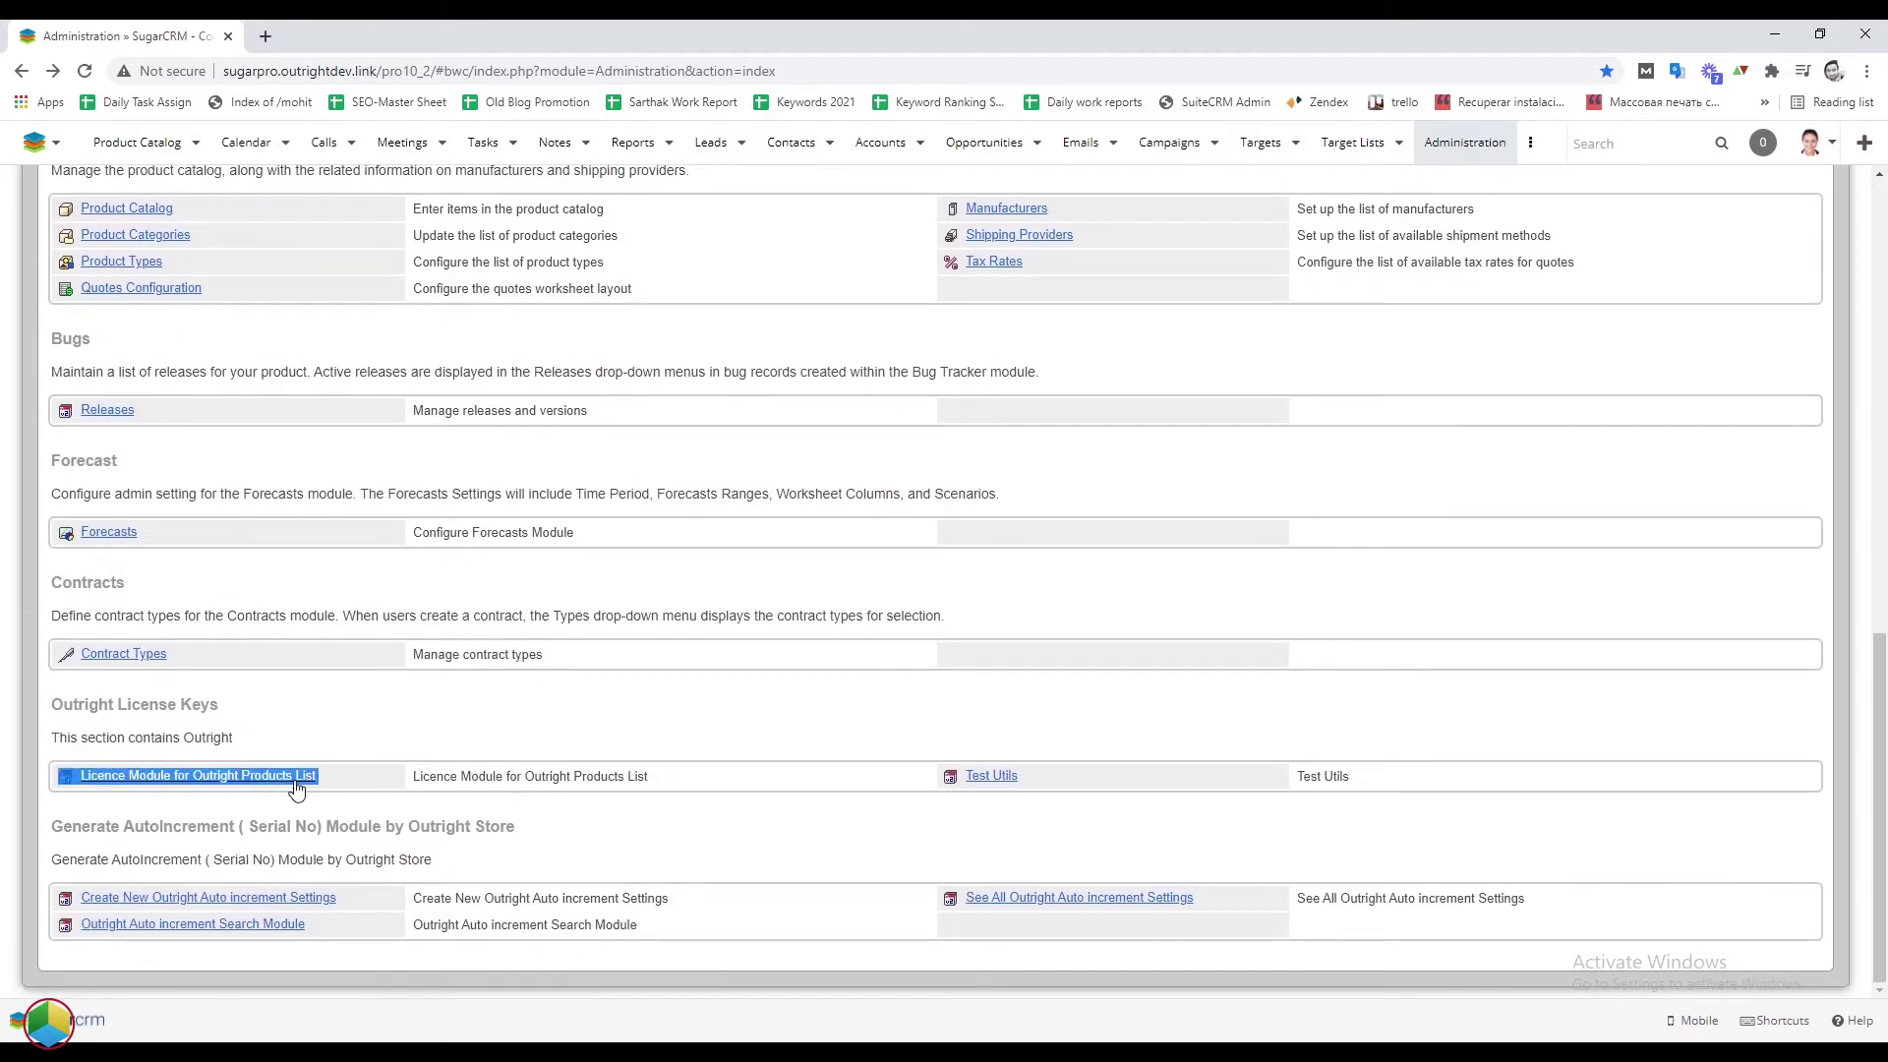
left_click(293, 777)
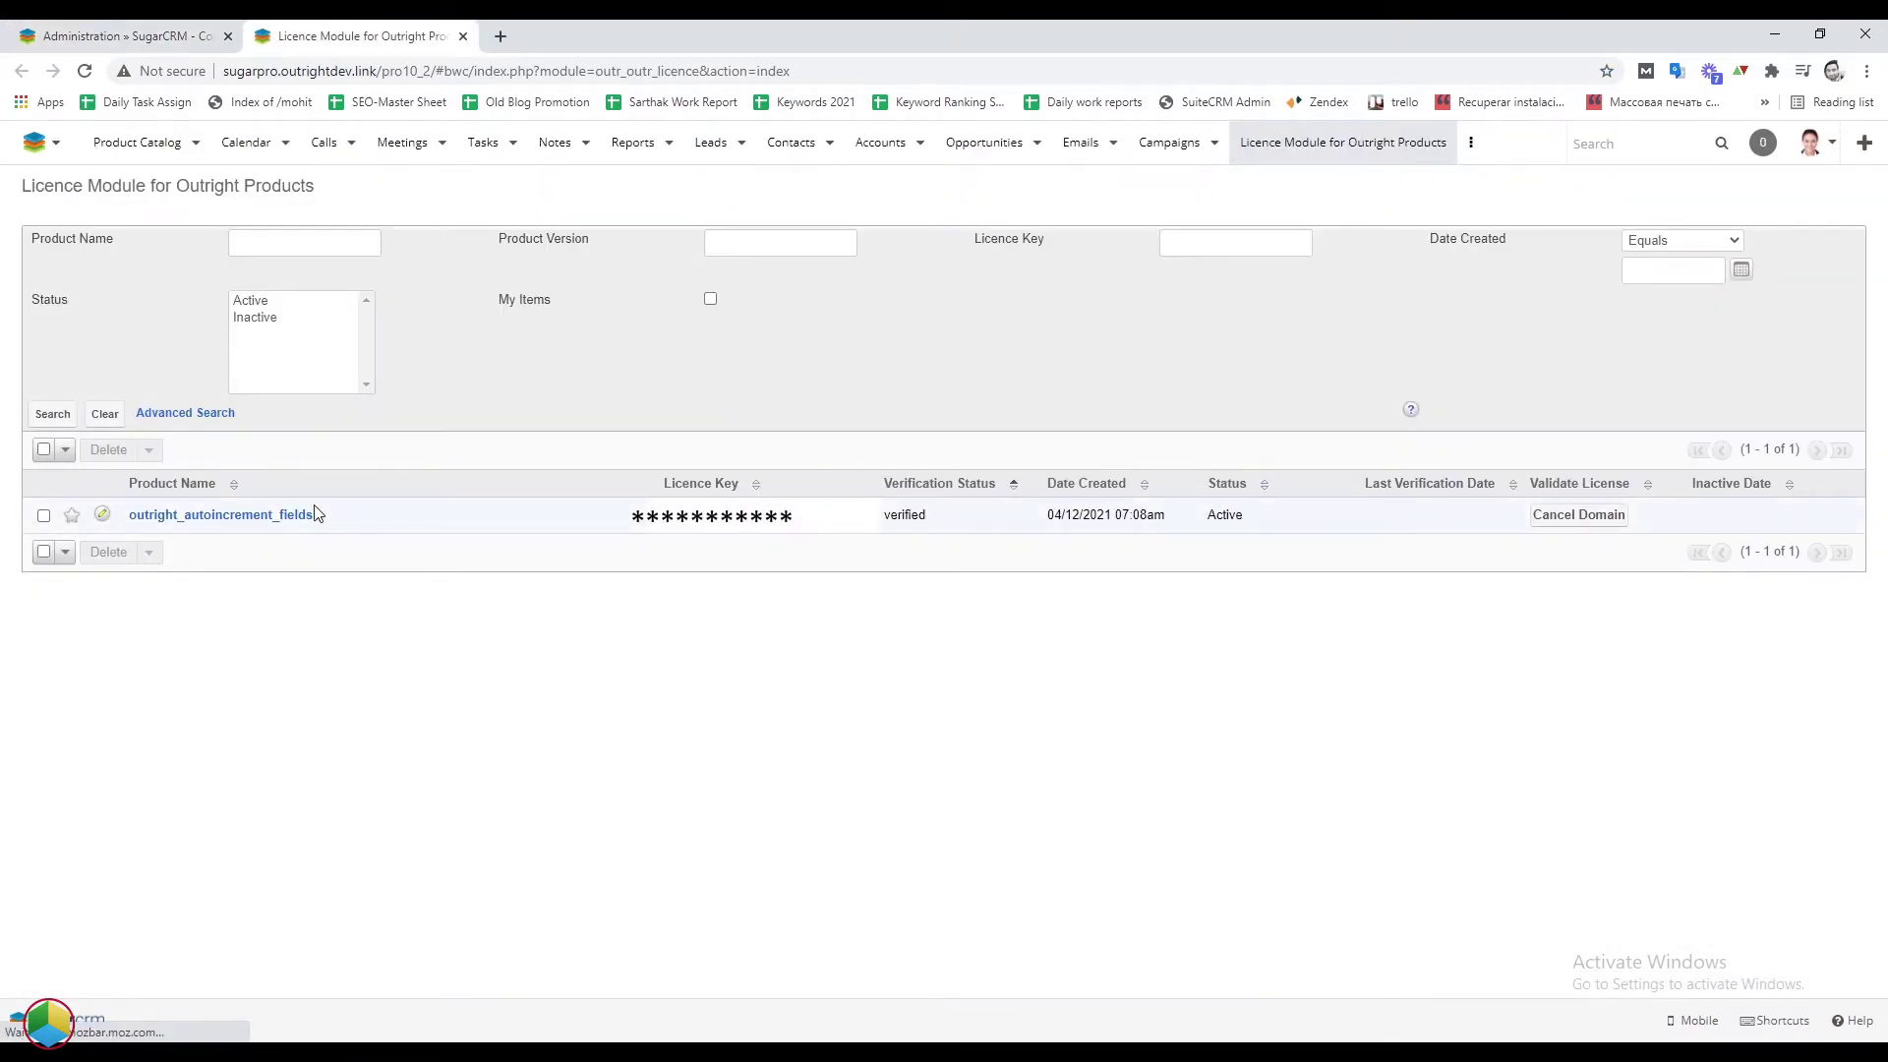
double_click(315, 513)
double_click(942, 515)
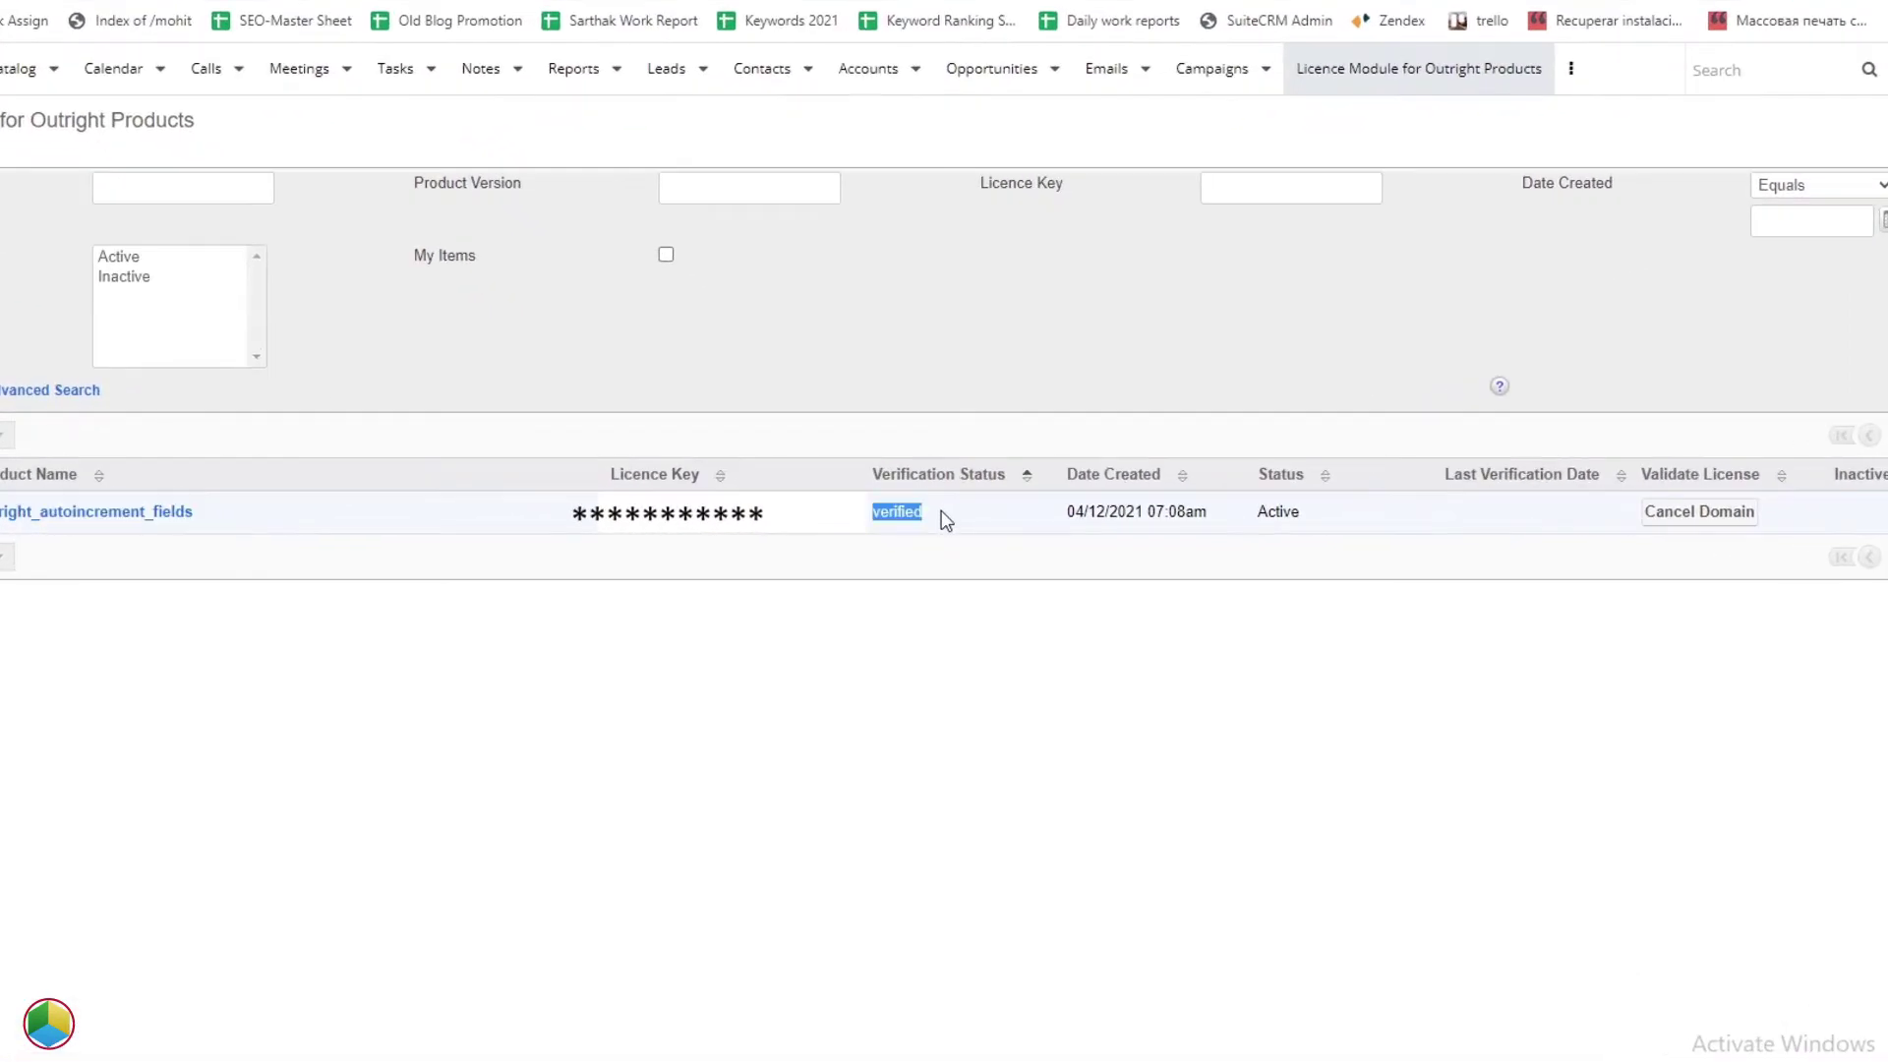
left_click(468, 37)
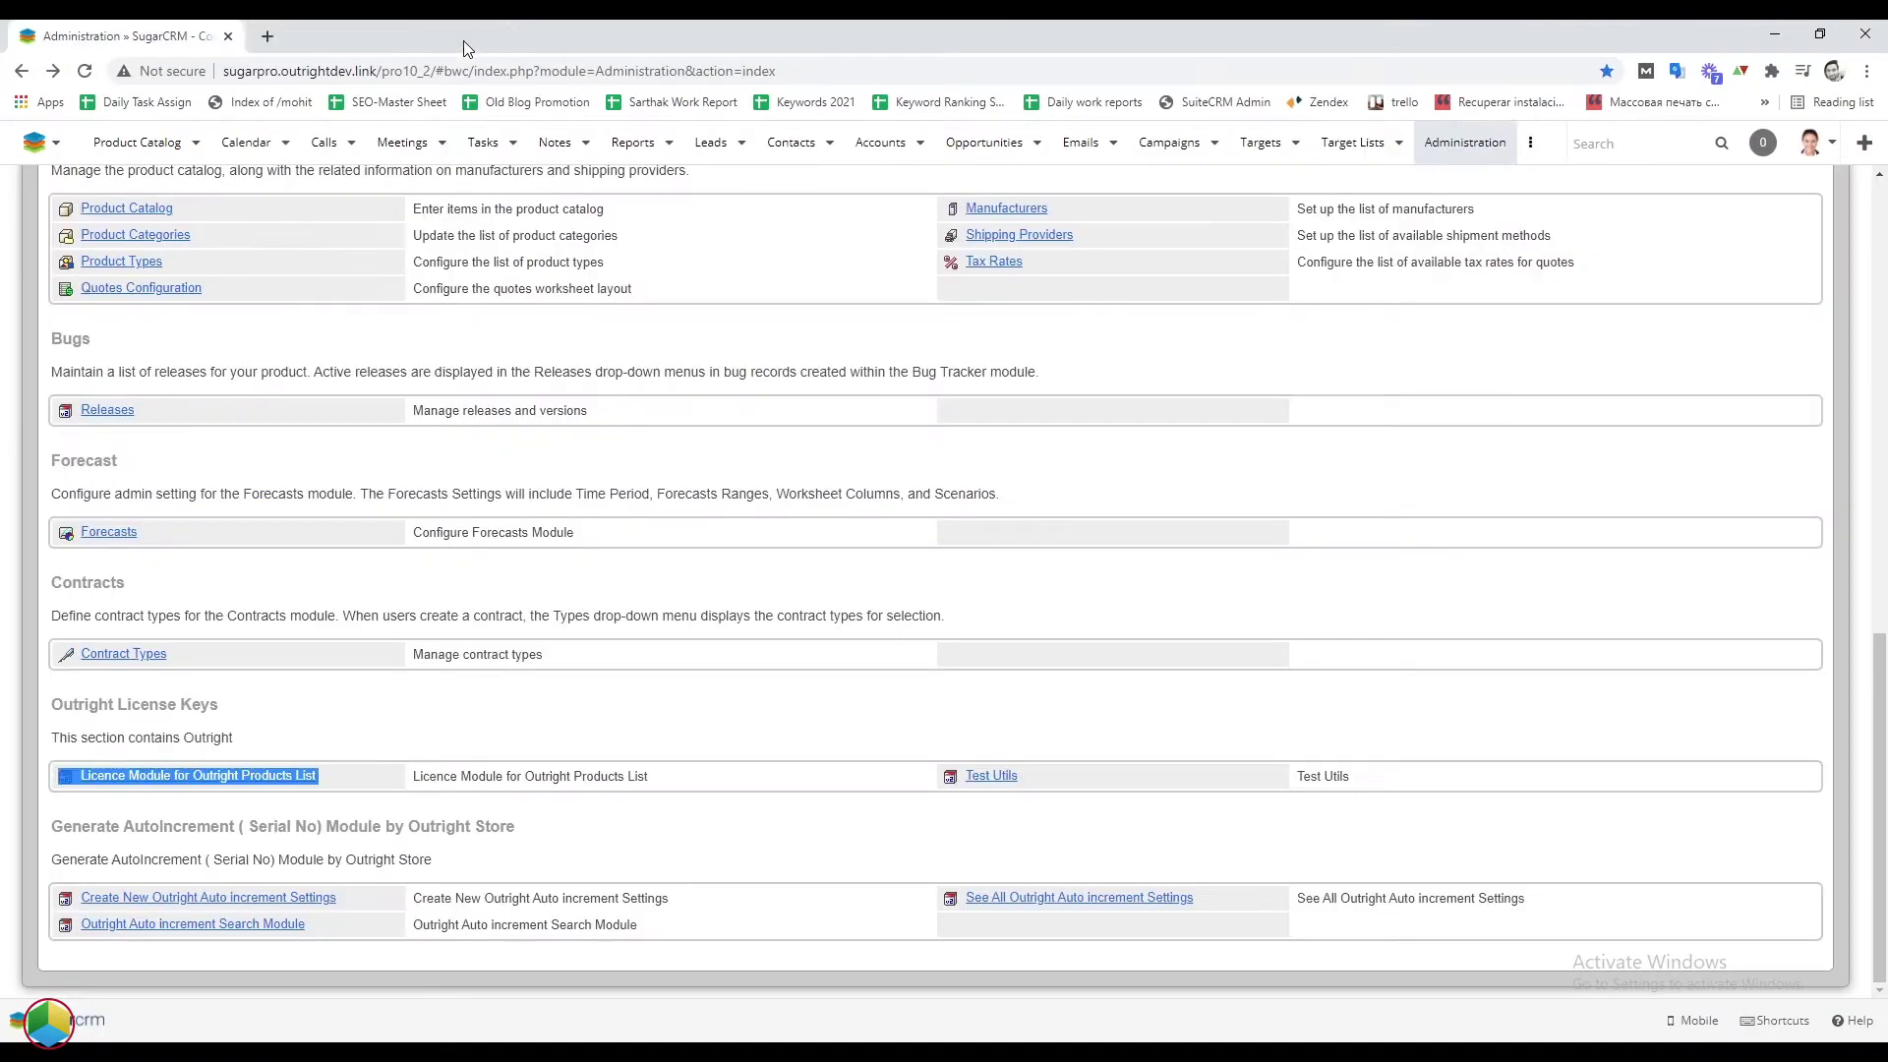
triple_click(676, 903)
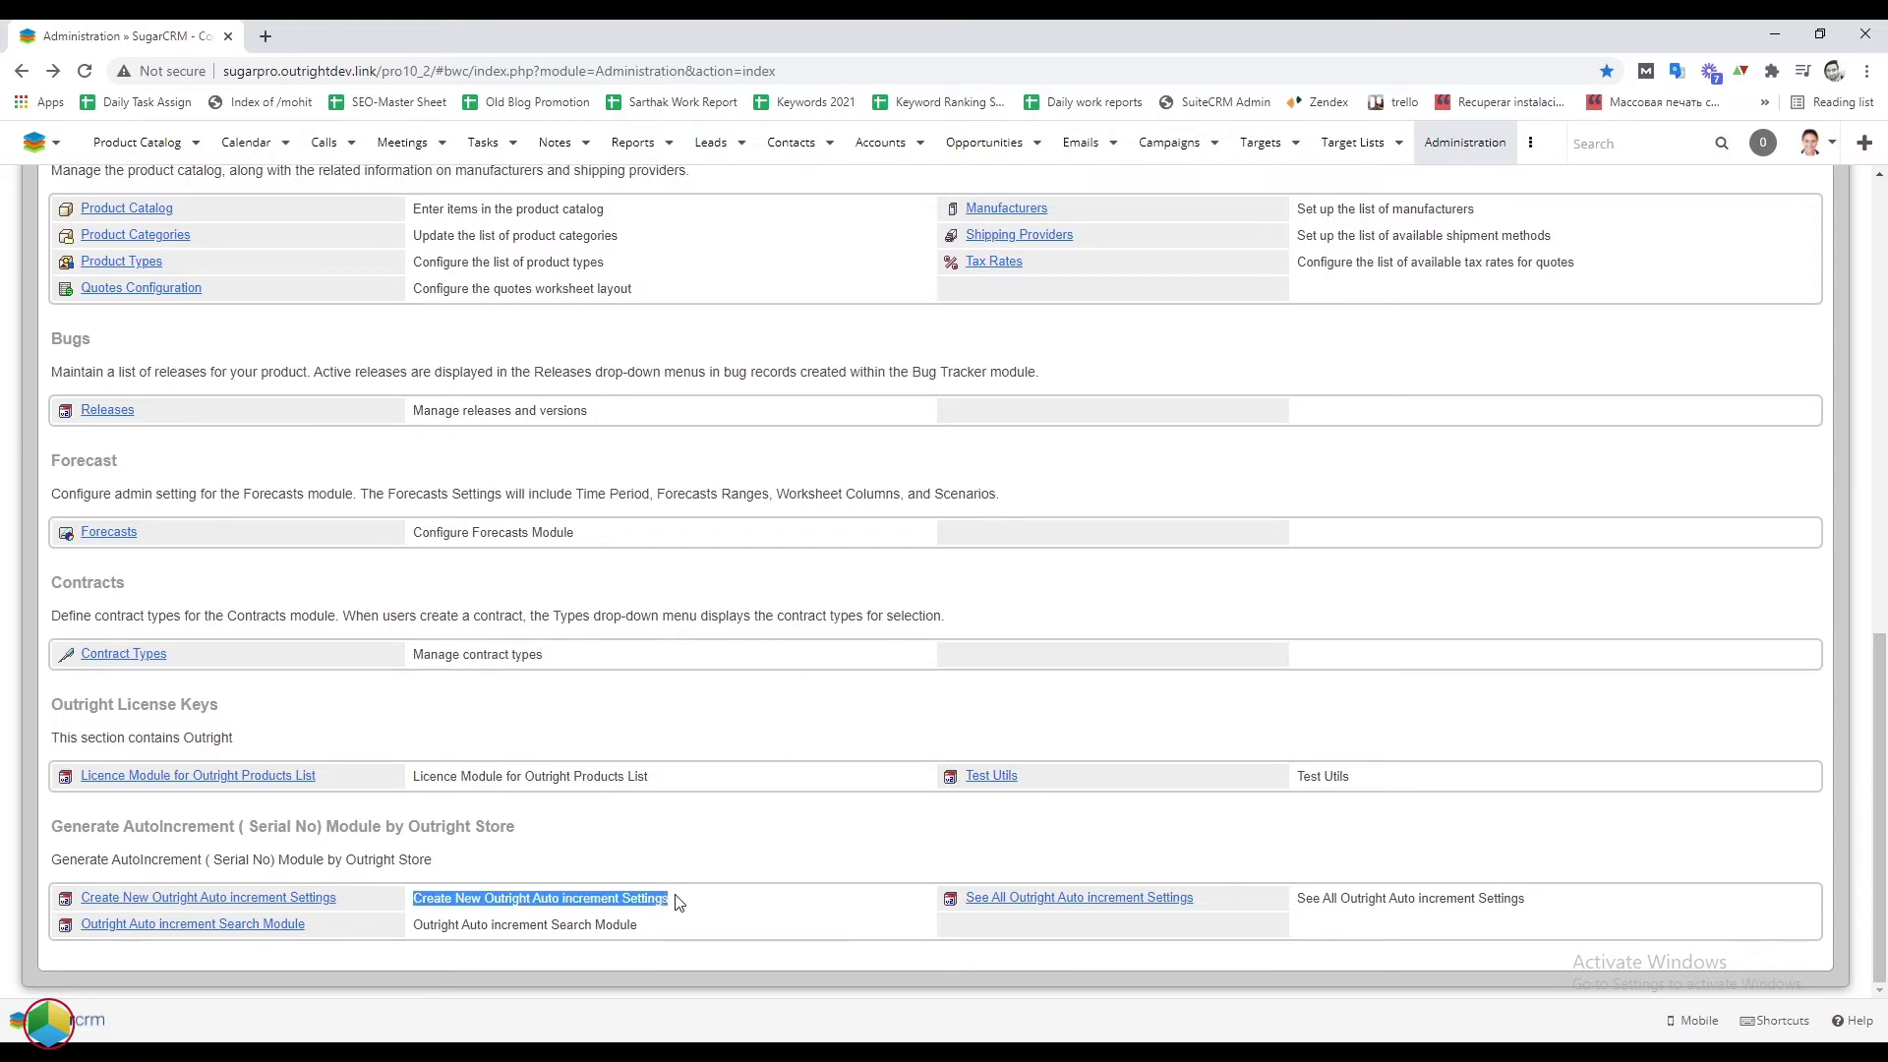
triple_click(1531, 905)
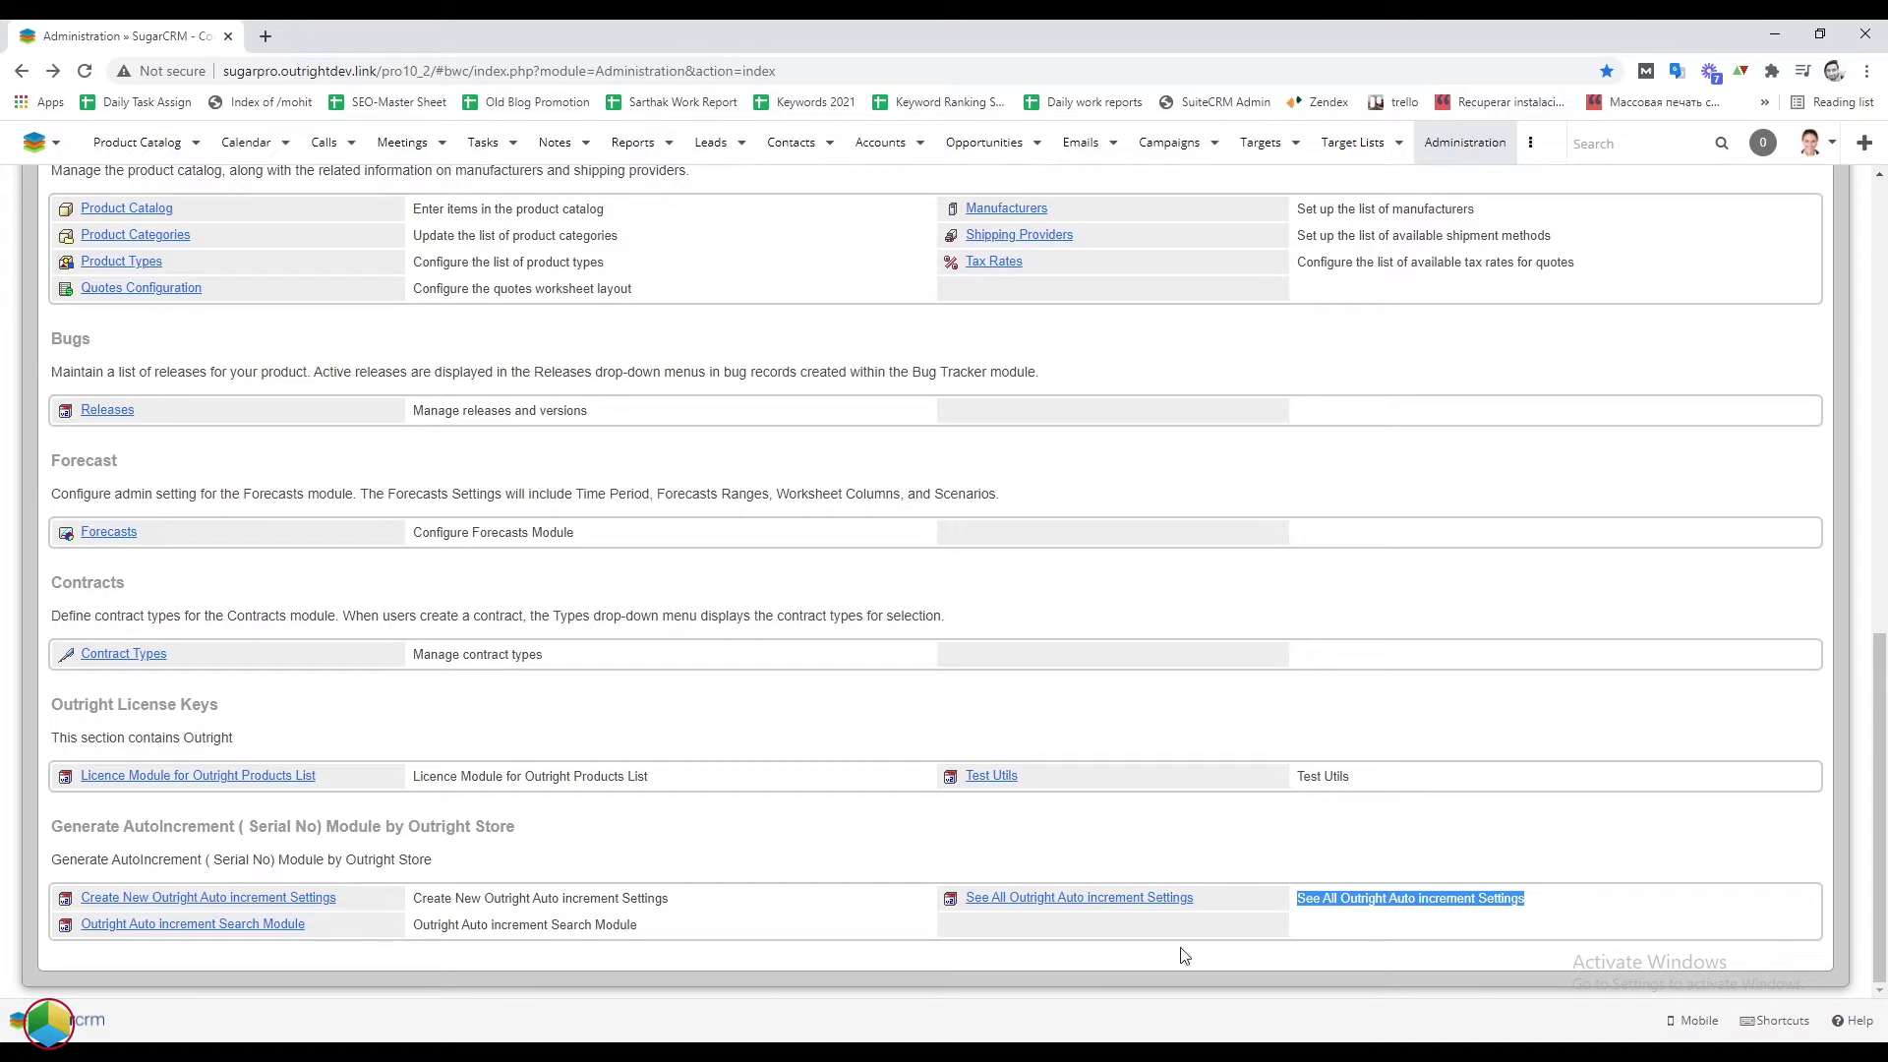
triple_click(362, 899)
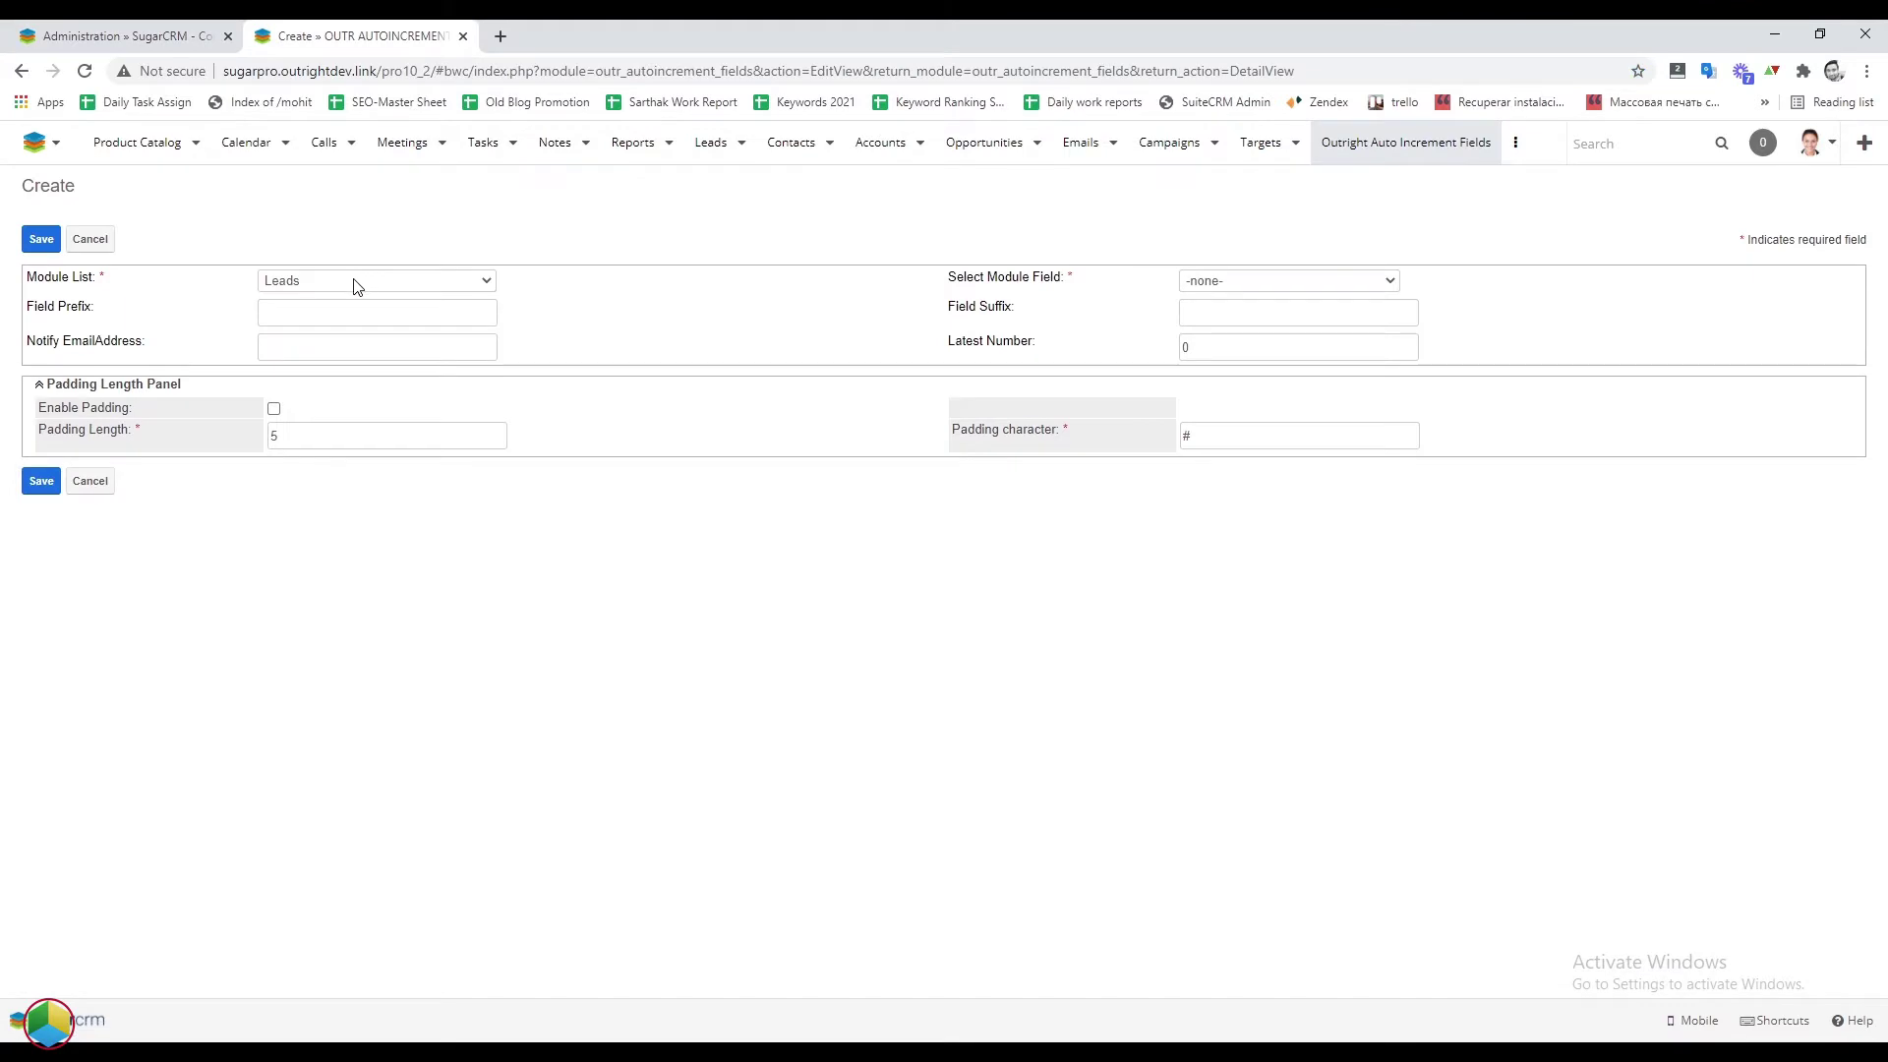
- Choose Leads as the module and Serial Number as the field to auto-number
left_click(356, 283)
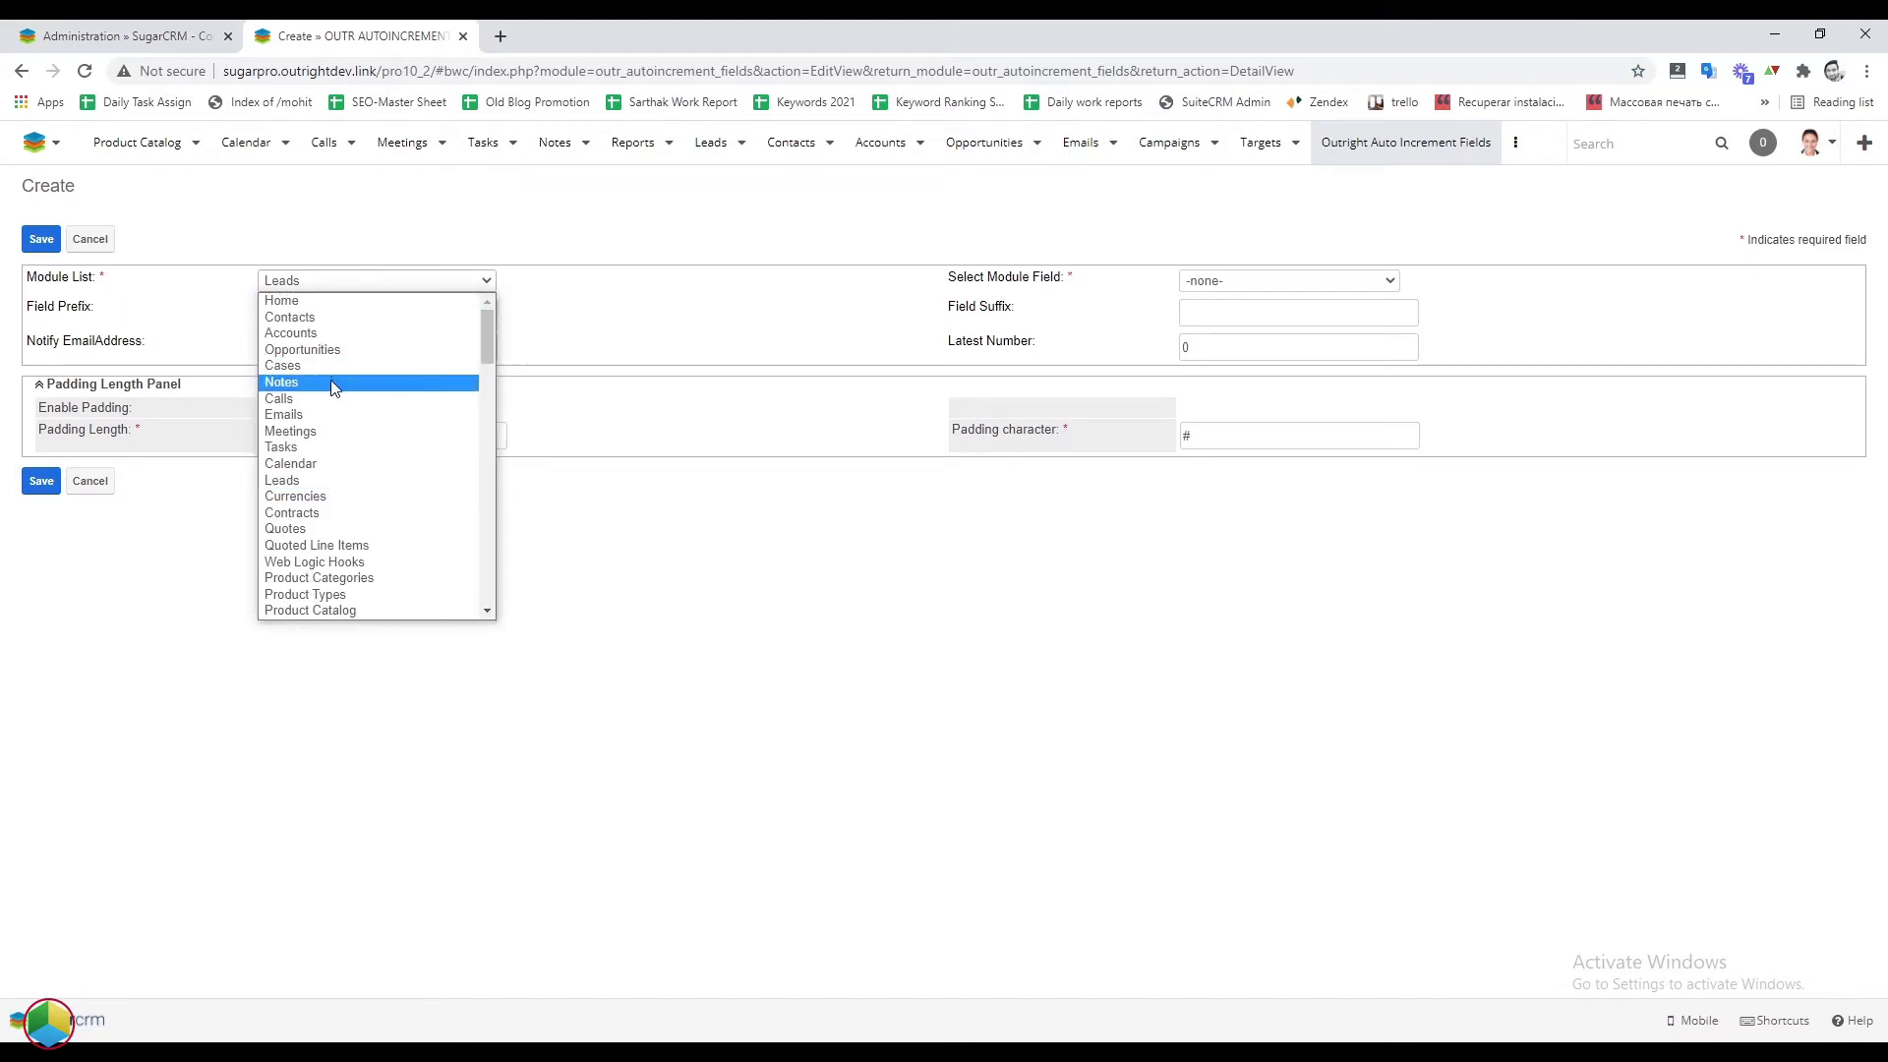
left_click(333, 479)
left_click(1205, 283)
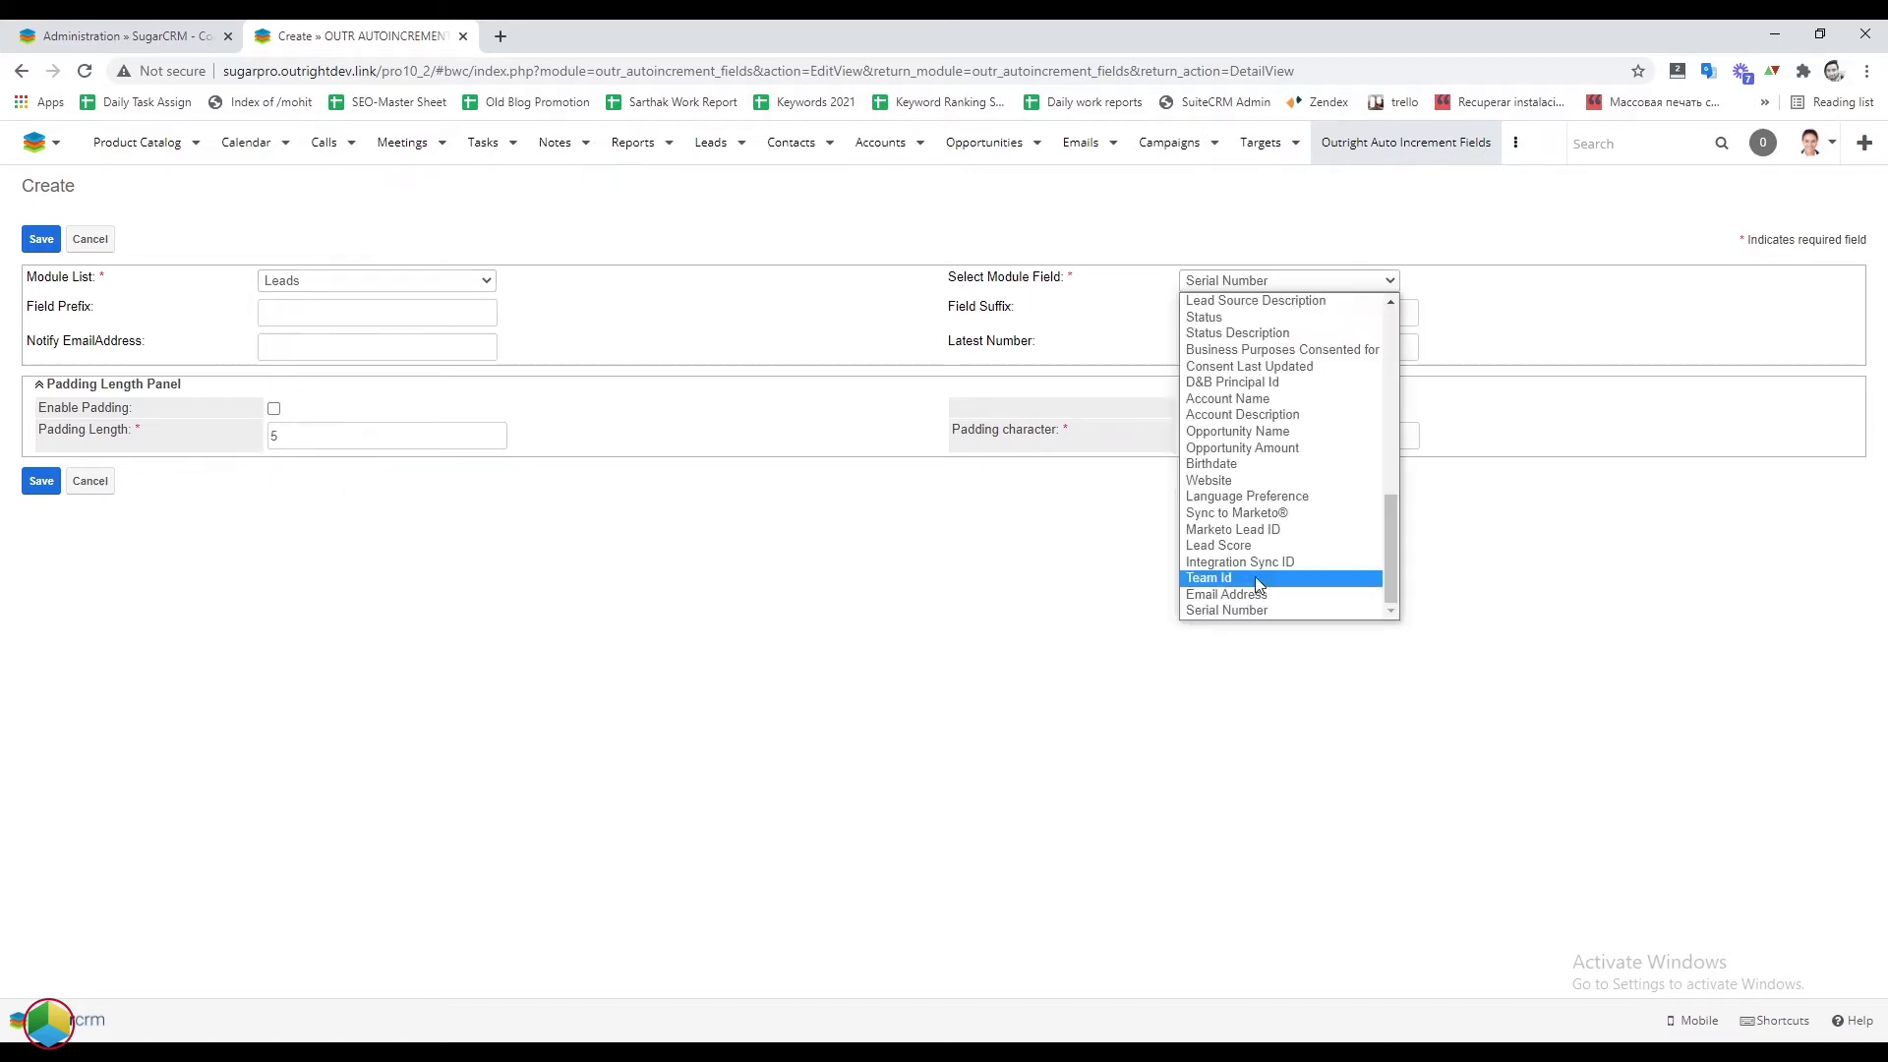
left_click(1253, 605)
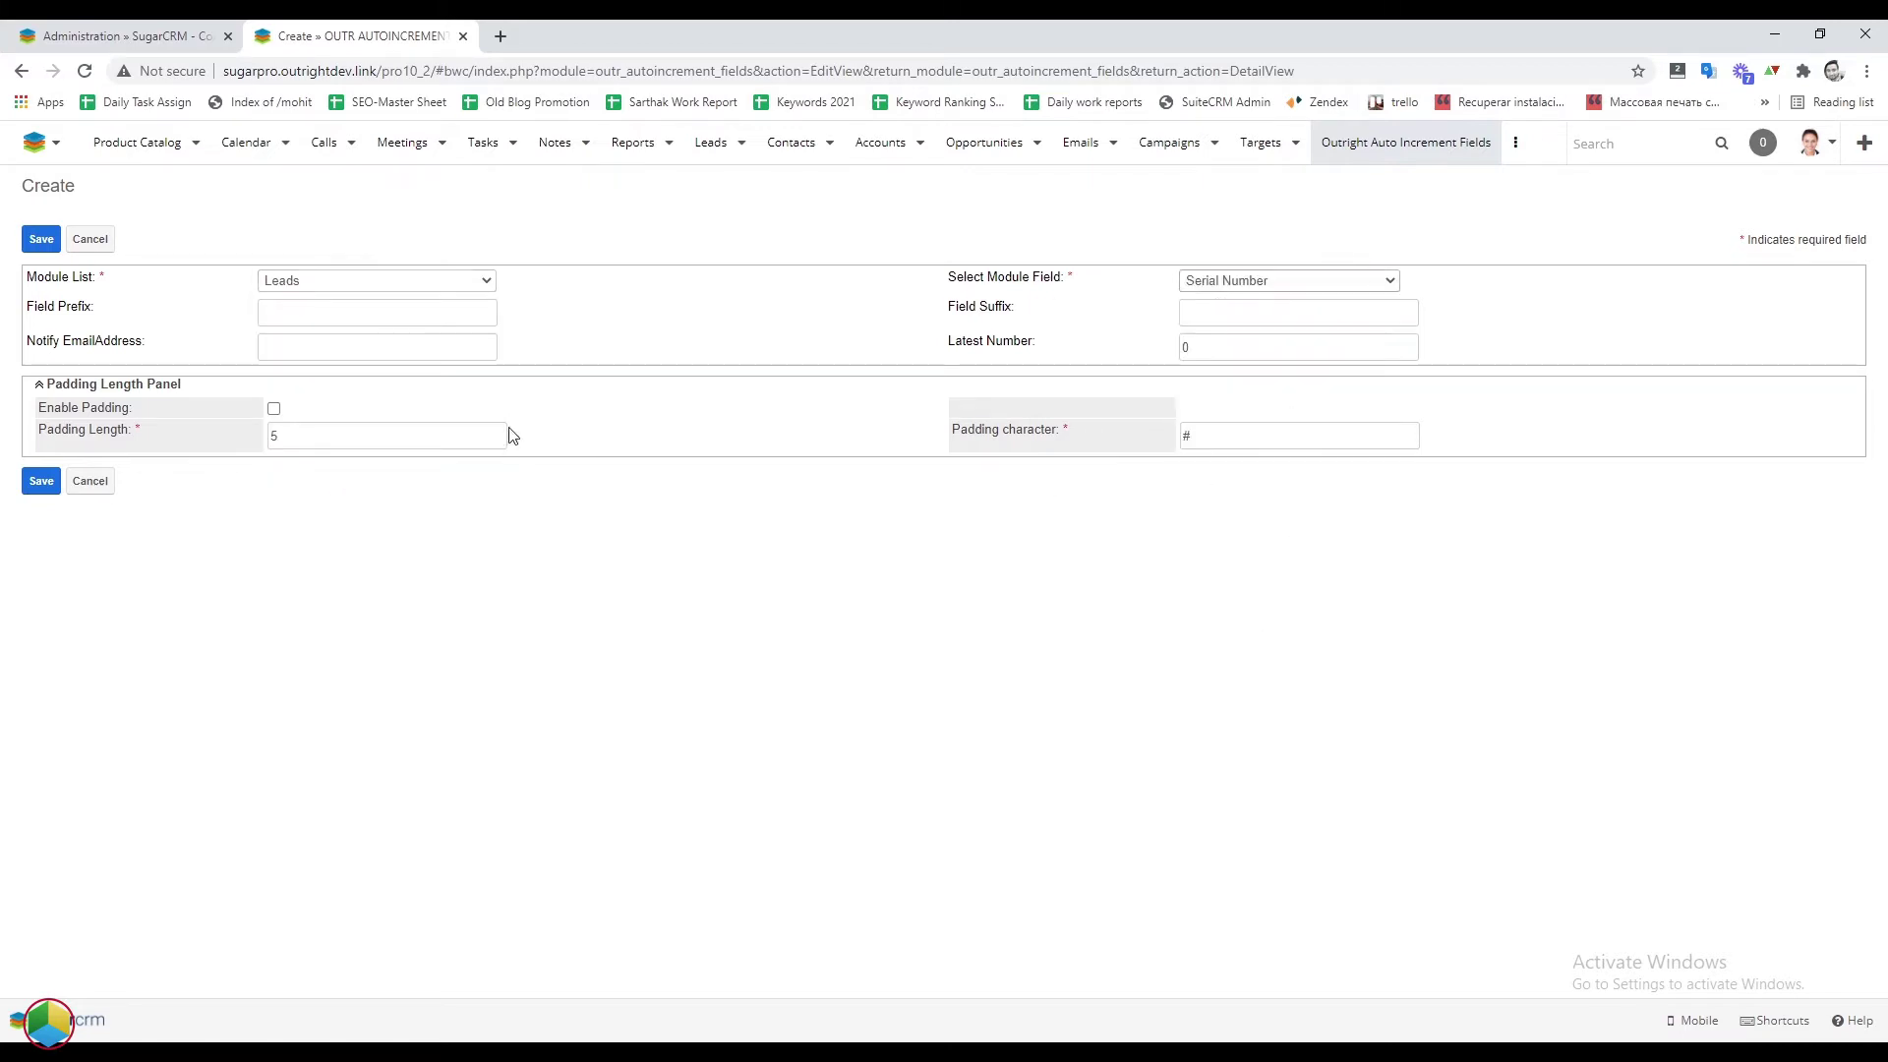
- Enter field prefix AB- and suffix -XY, then save the setting
left_click(322, 313)
type("AB-")
key("Tab")
type("-X")
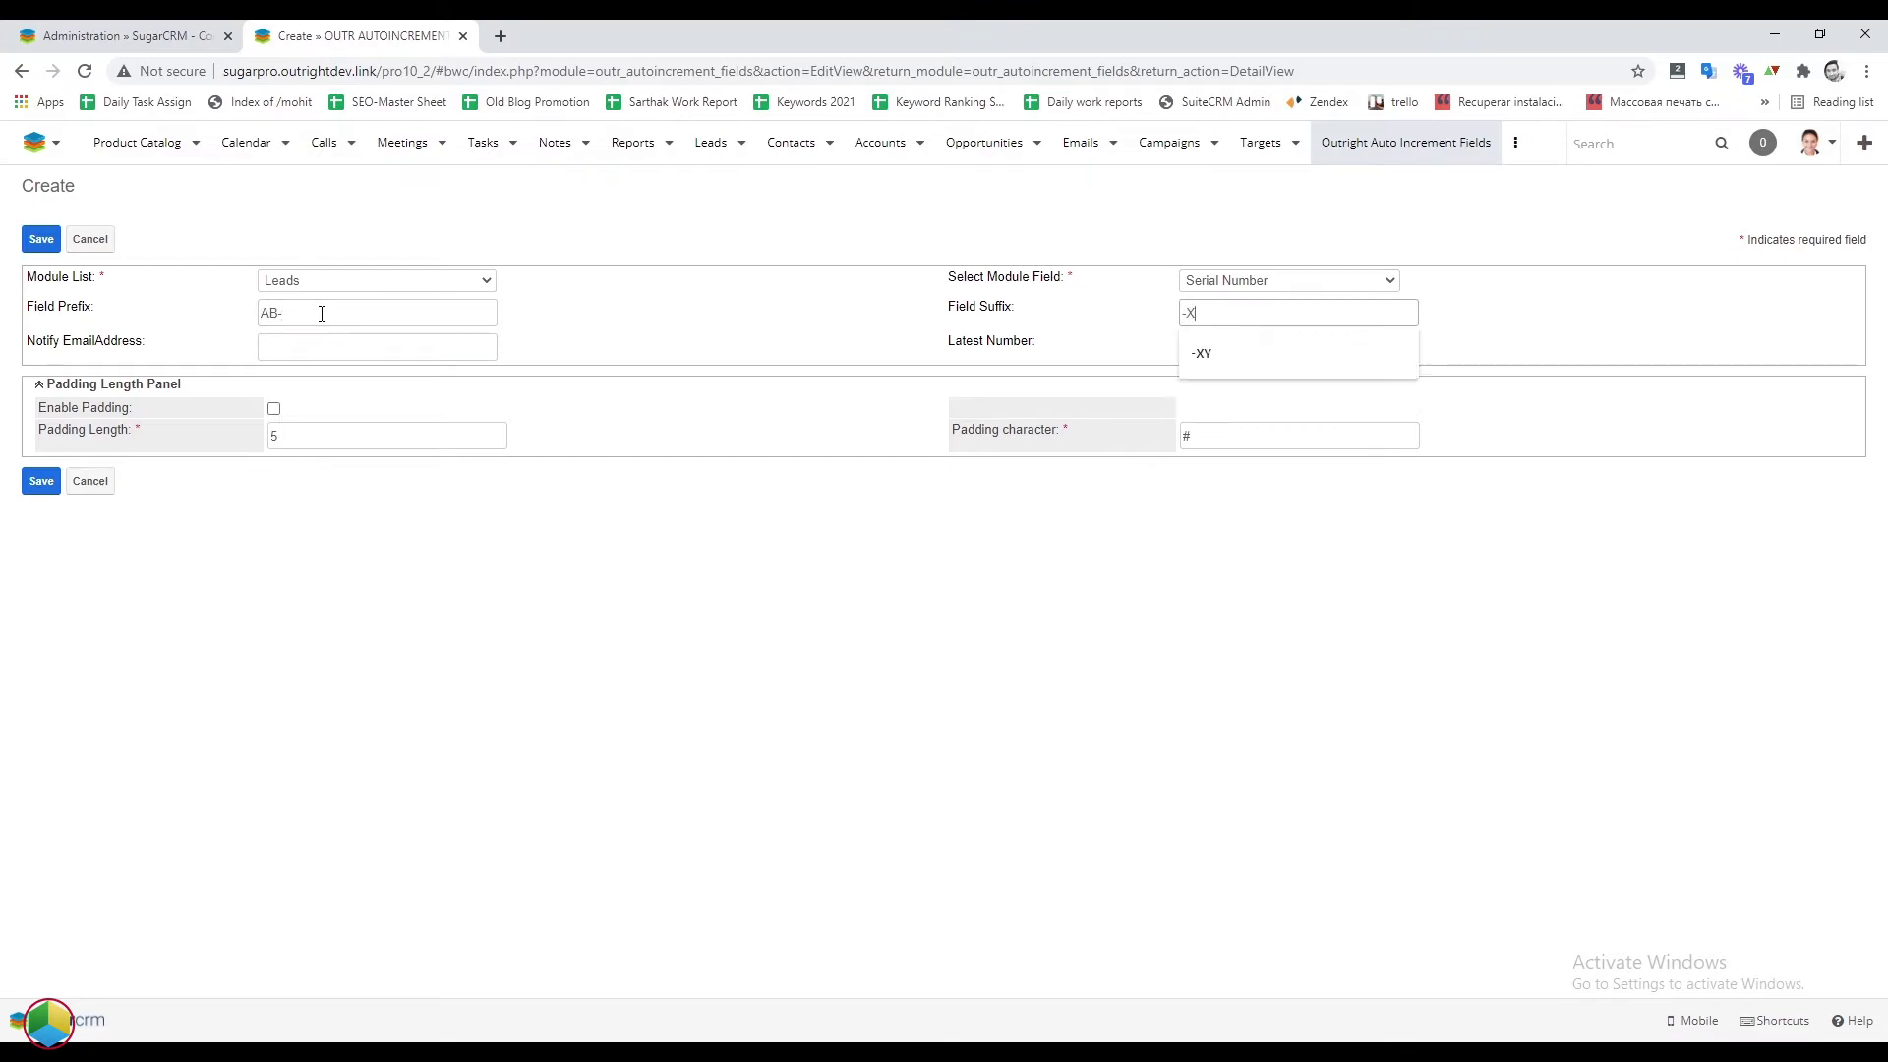
type("Y")
triple_click(110, 312)
triple_click(1044, 313)
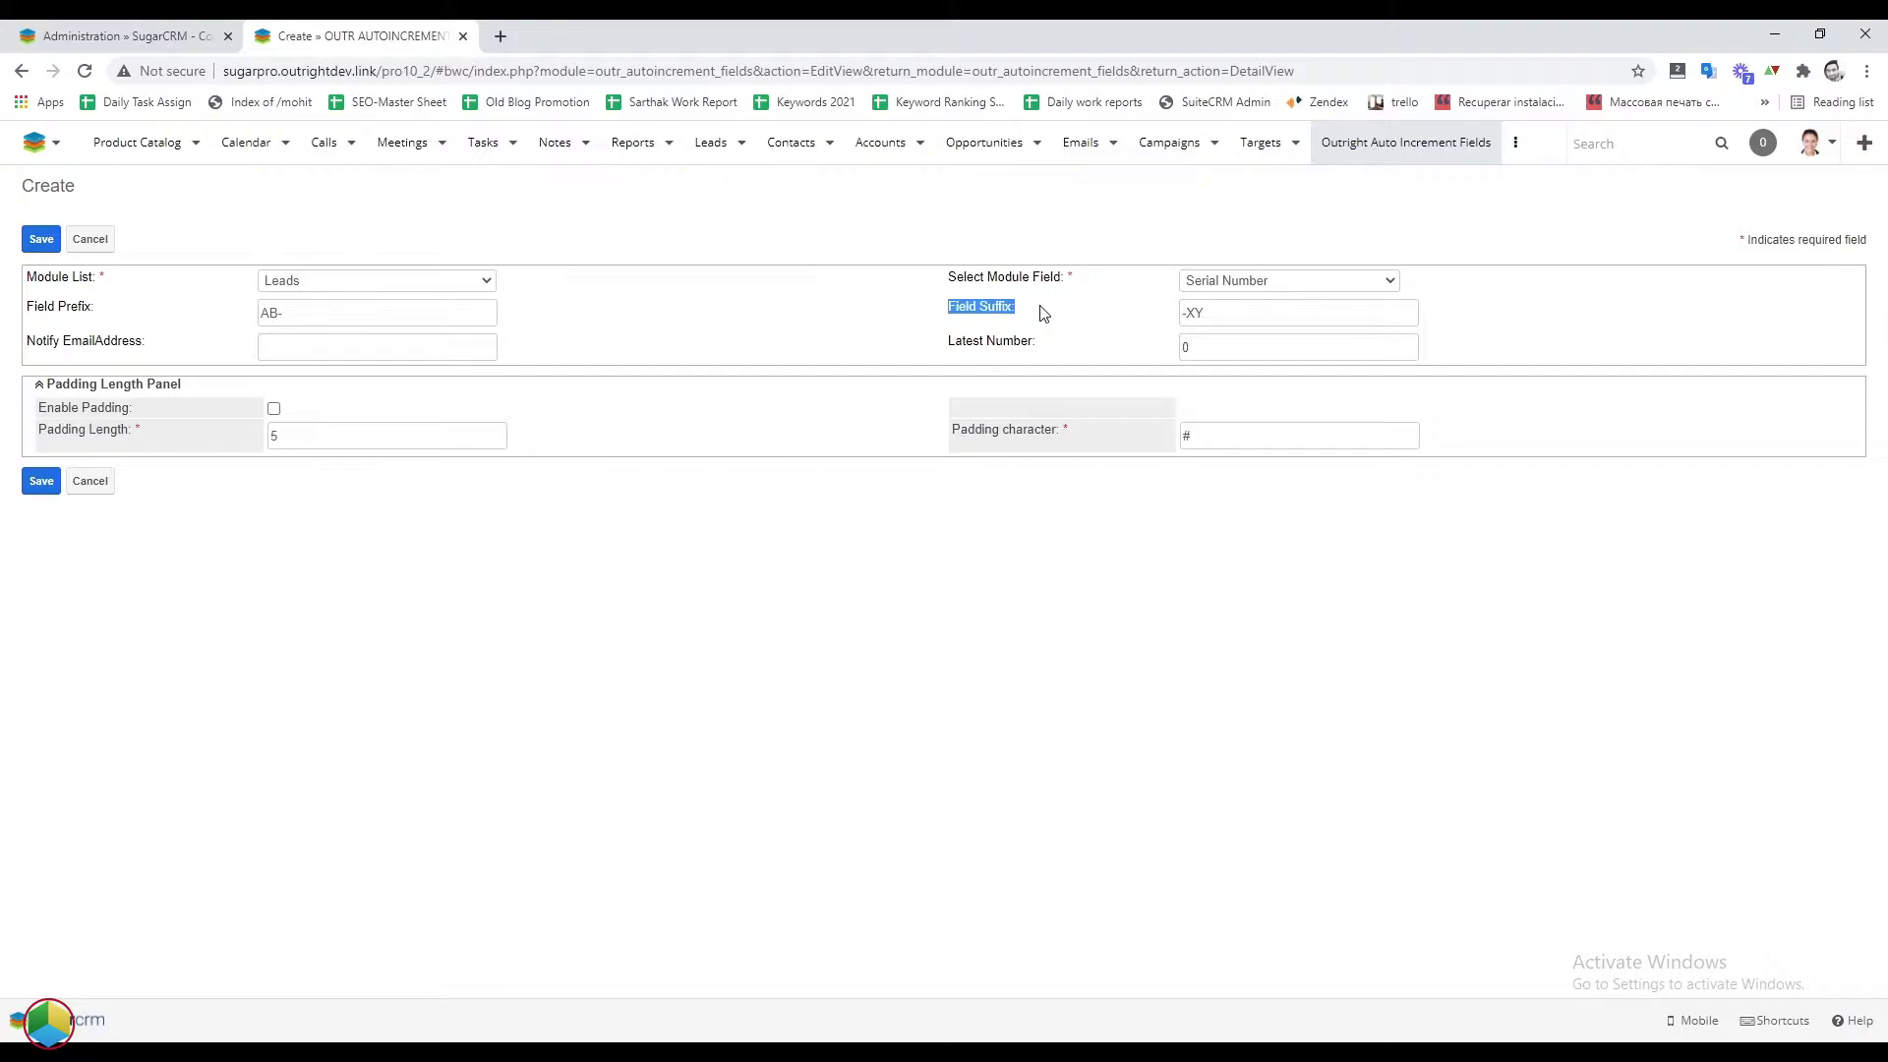
left_click(41, 489)
- Review the saved AB-/-XY Leads setting, then open and reload the Leads list
left_click_drag(258, 326, 292, 322)
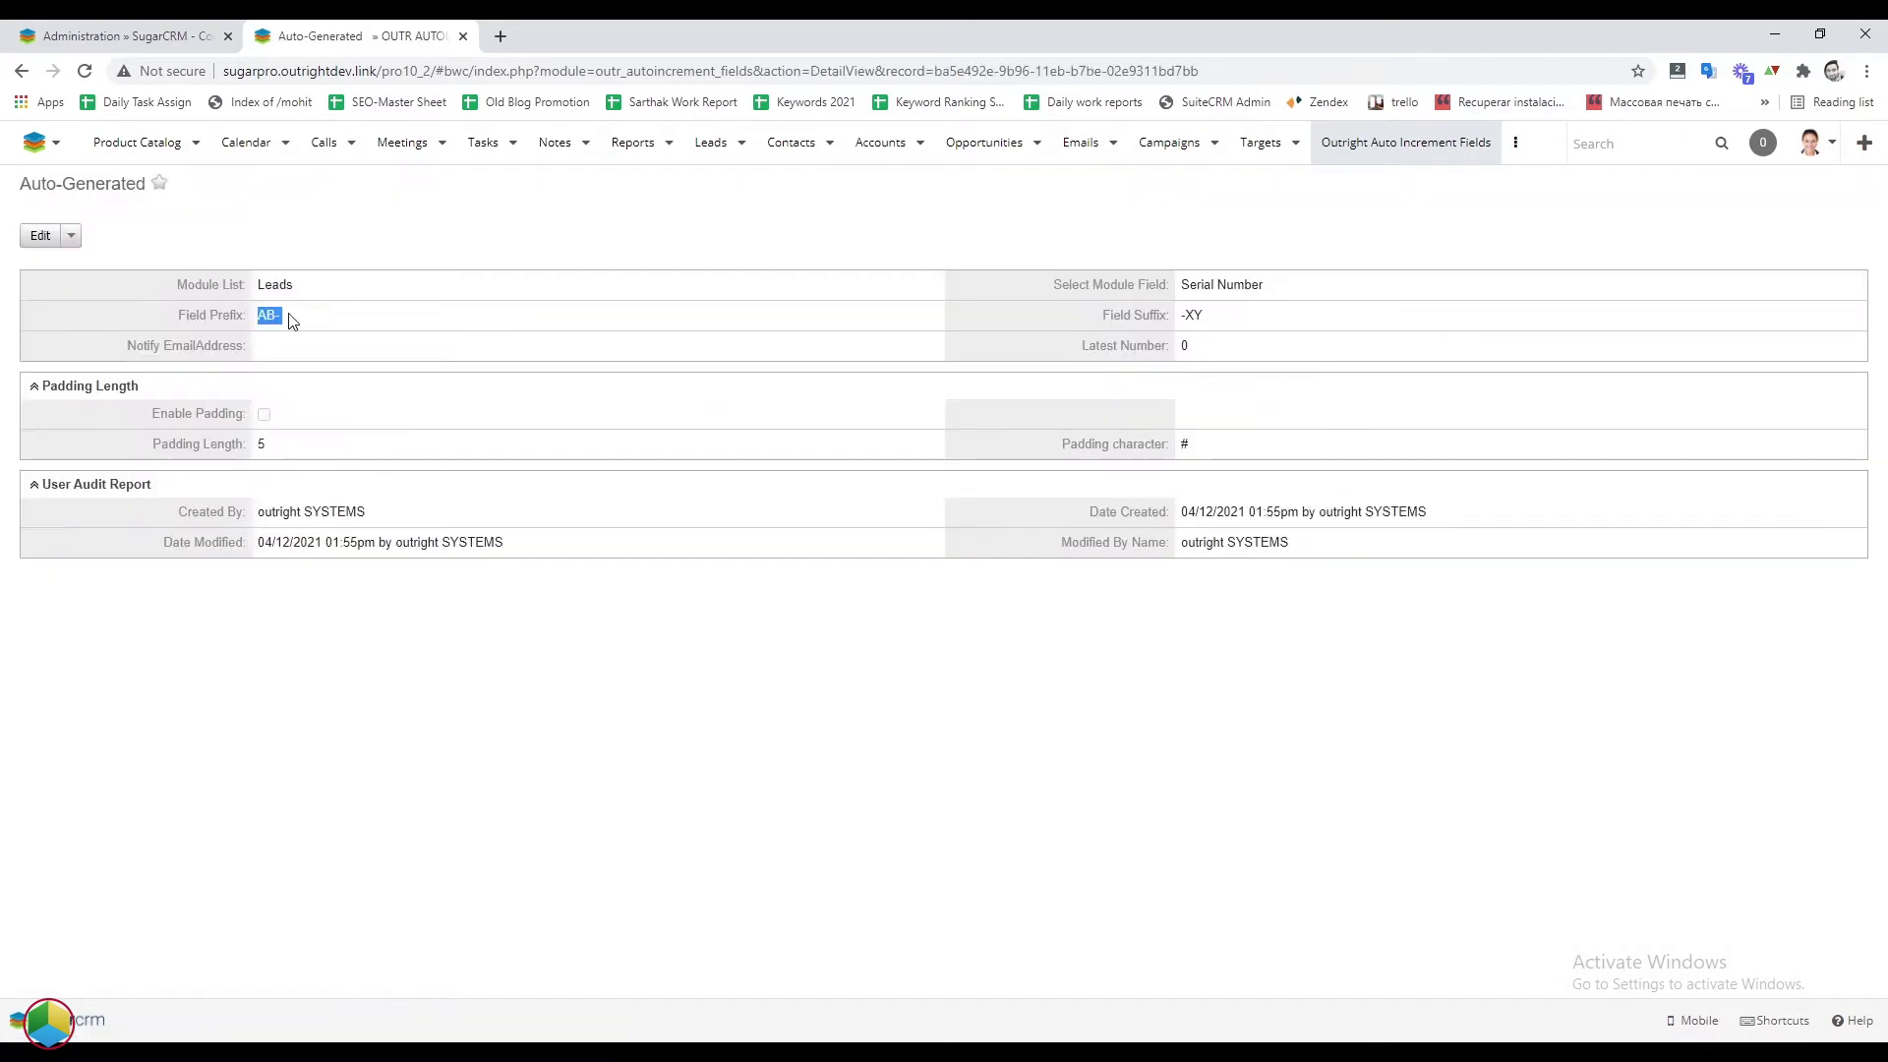
left_click_drag(1228, 327, 1180, 316)
double_click(297, 284)
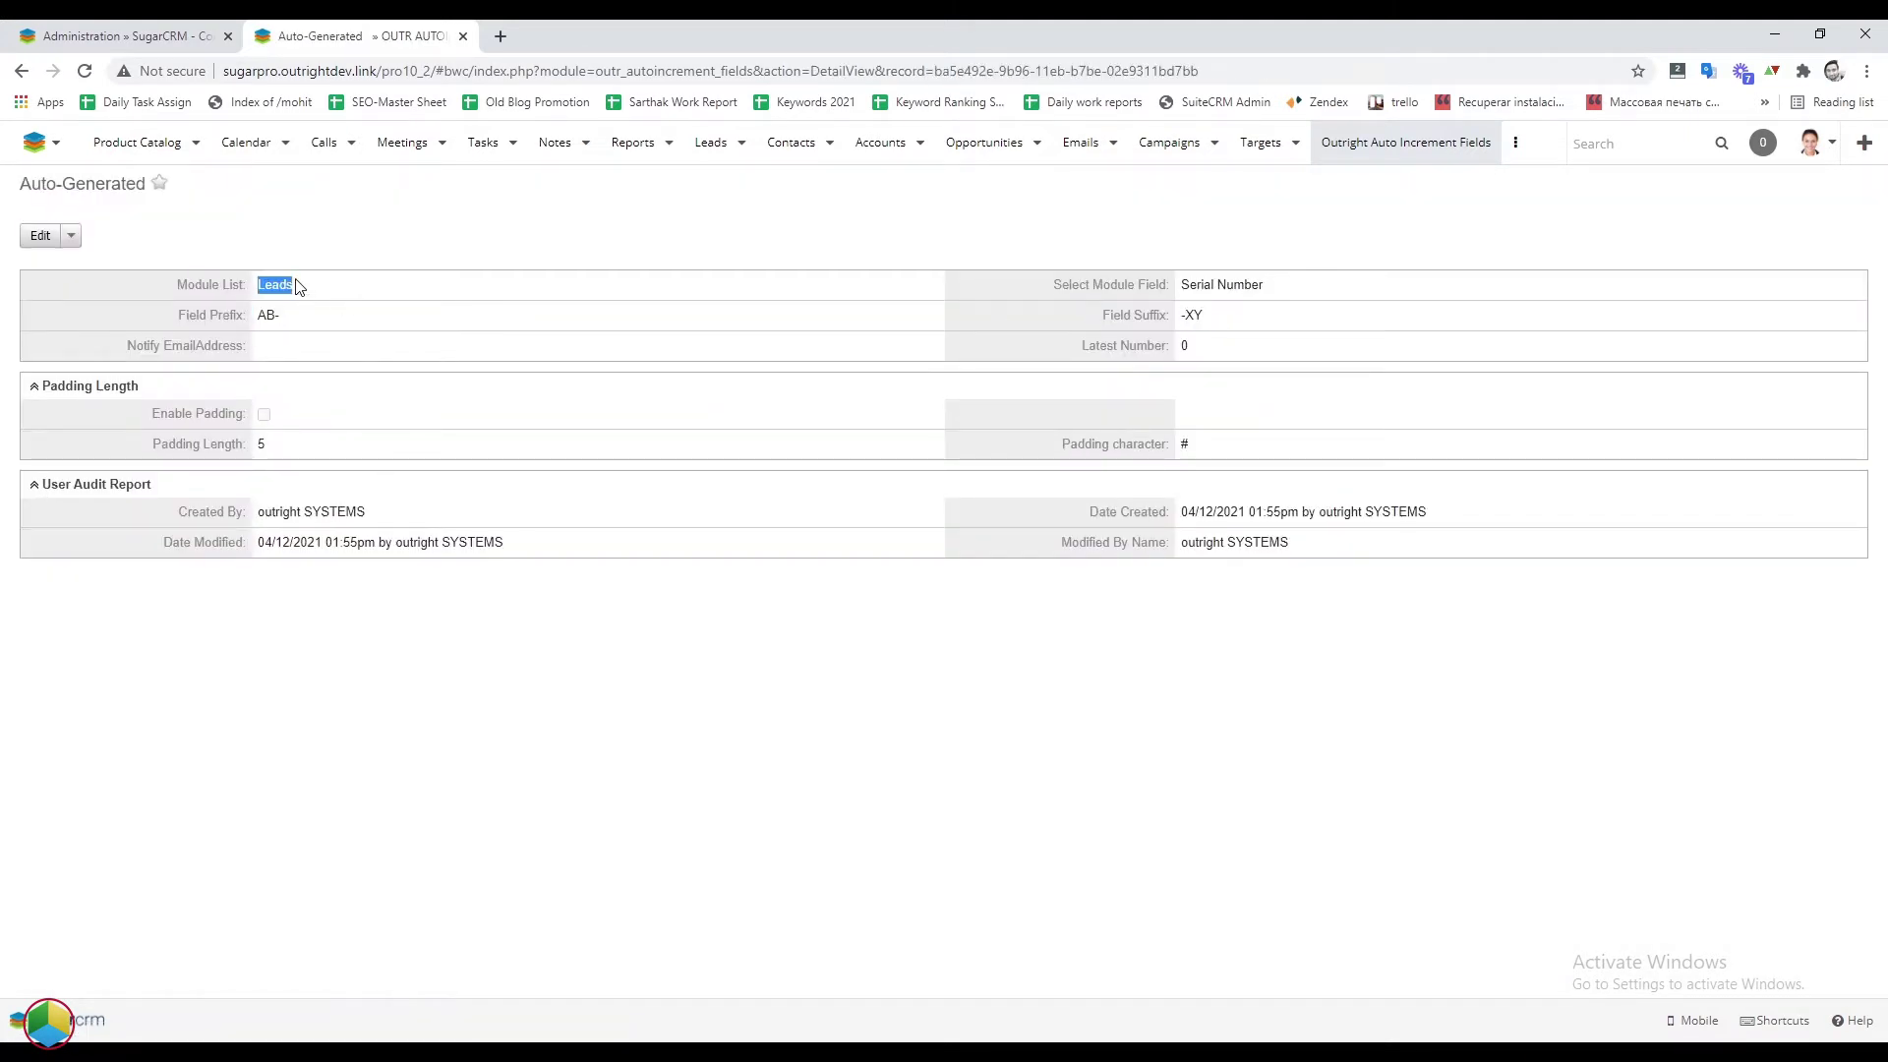
left_click(742, 148)
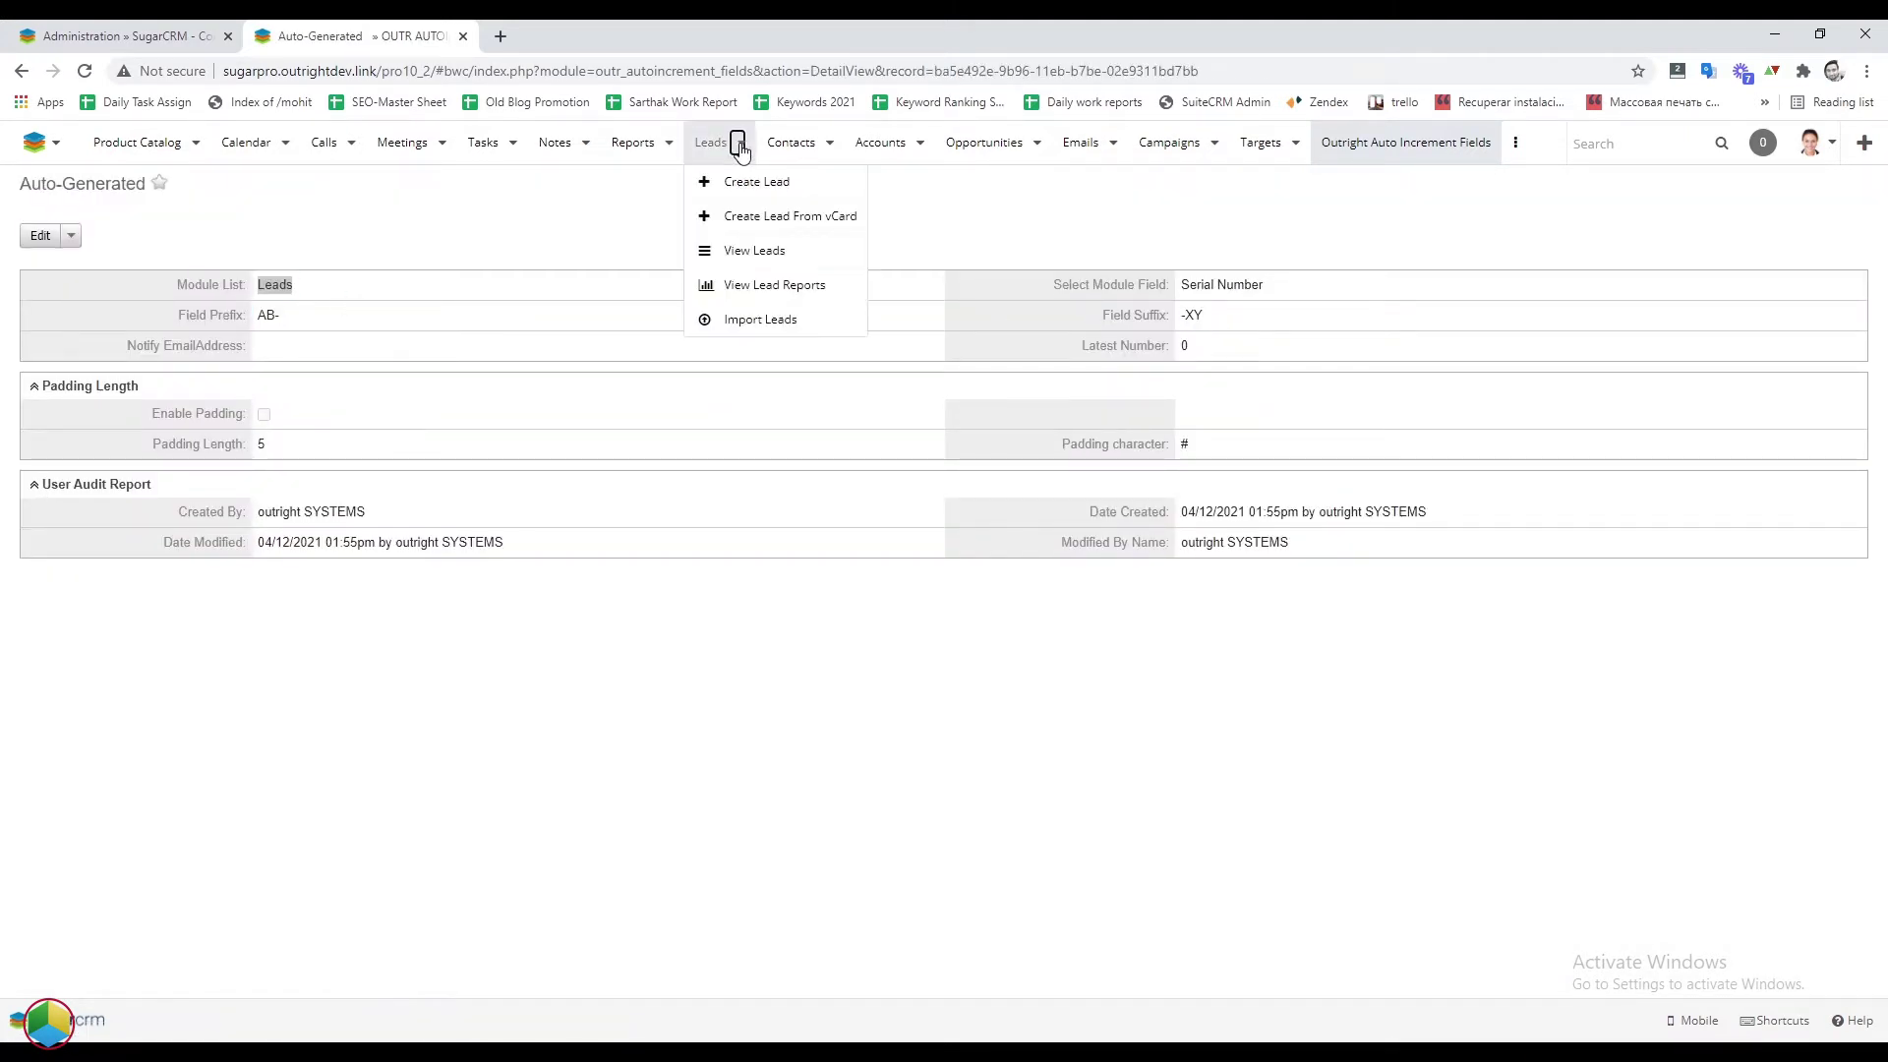
left_click(726, 251)
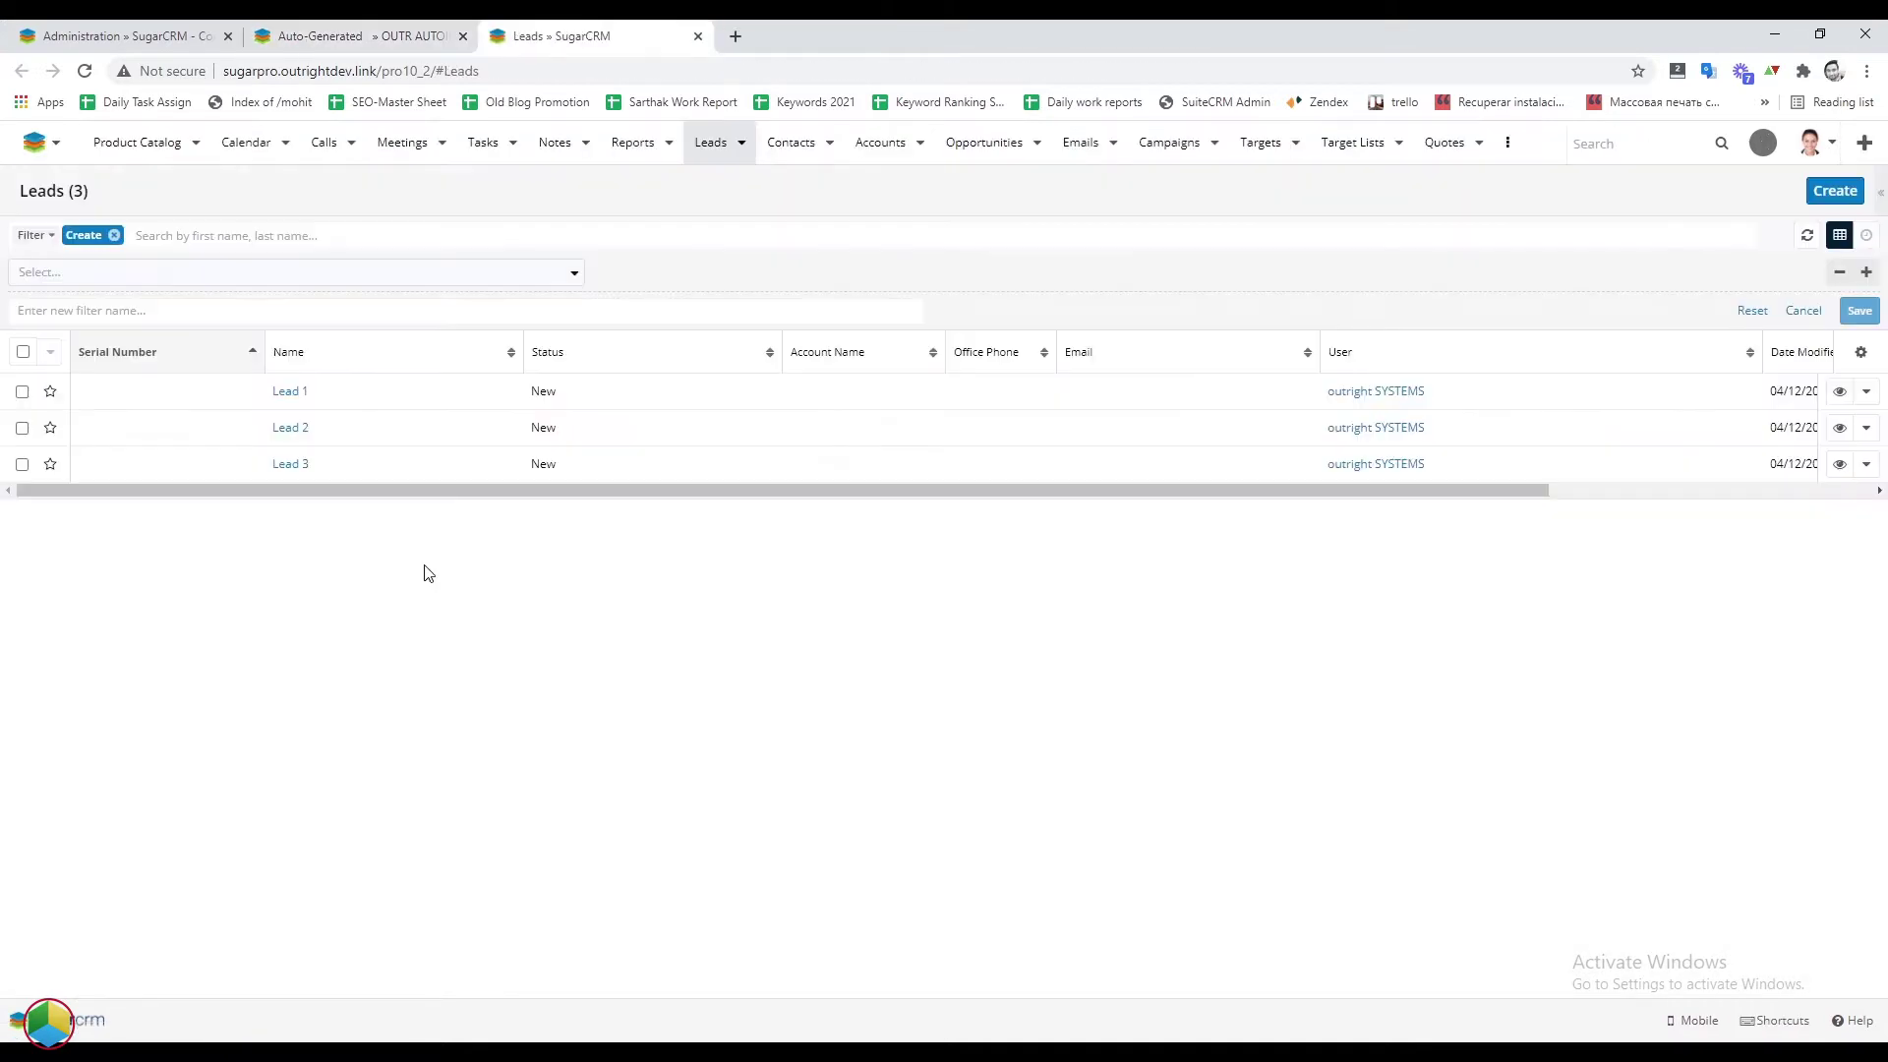
right_click(317, 584)
left_click(334, 643)
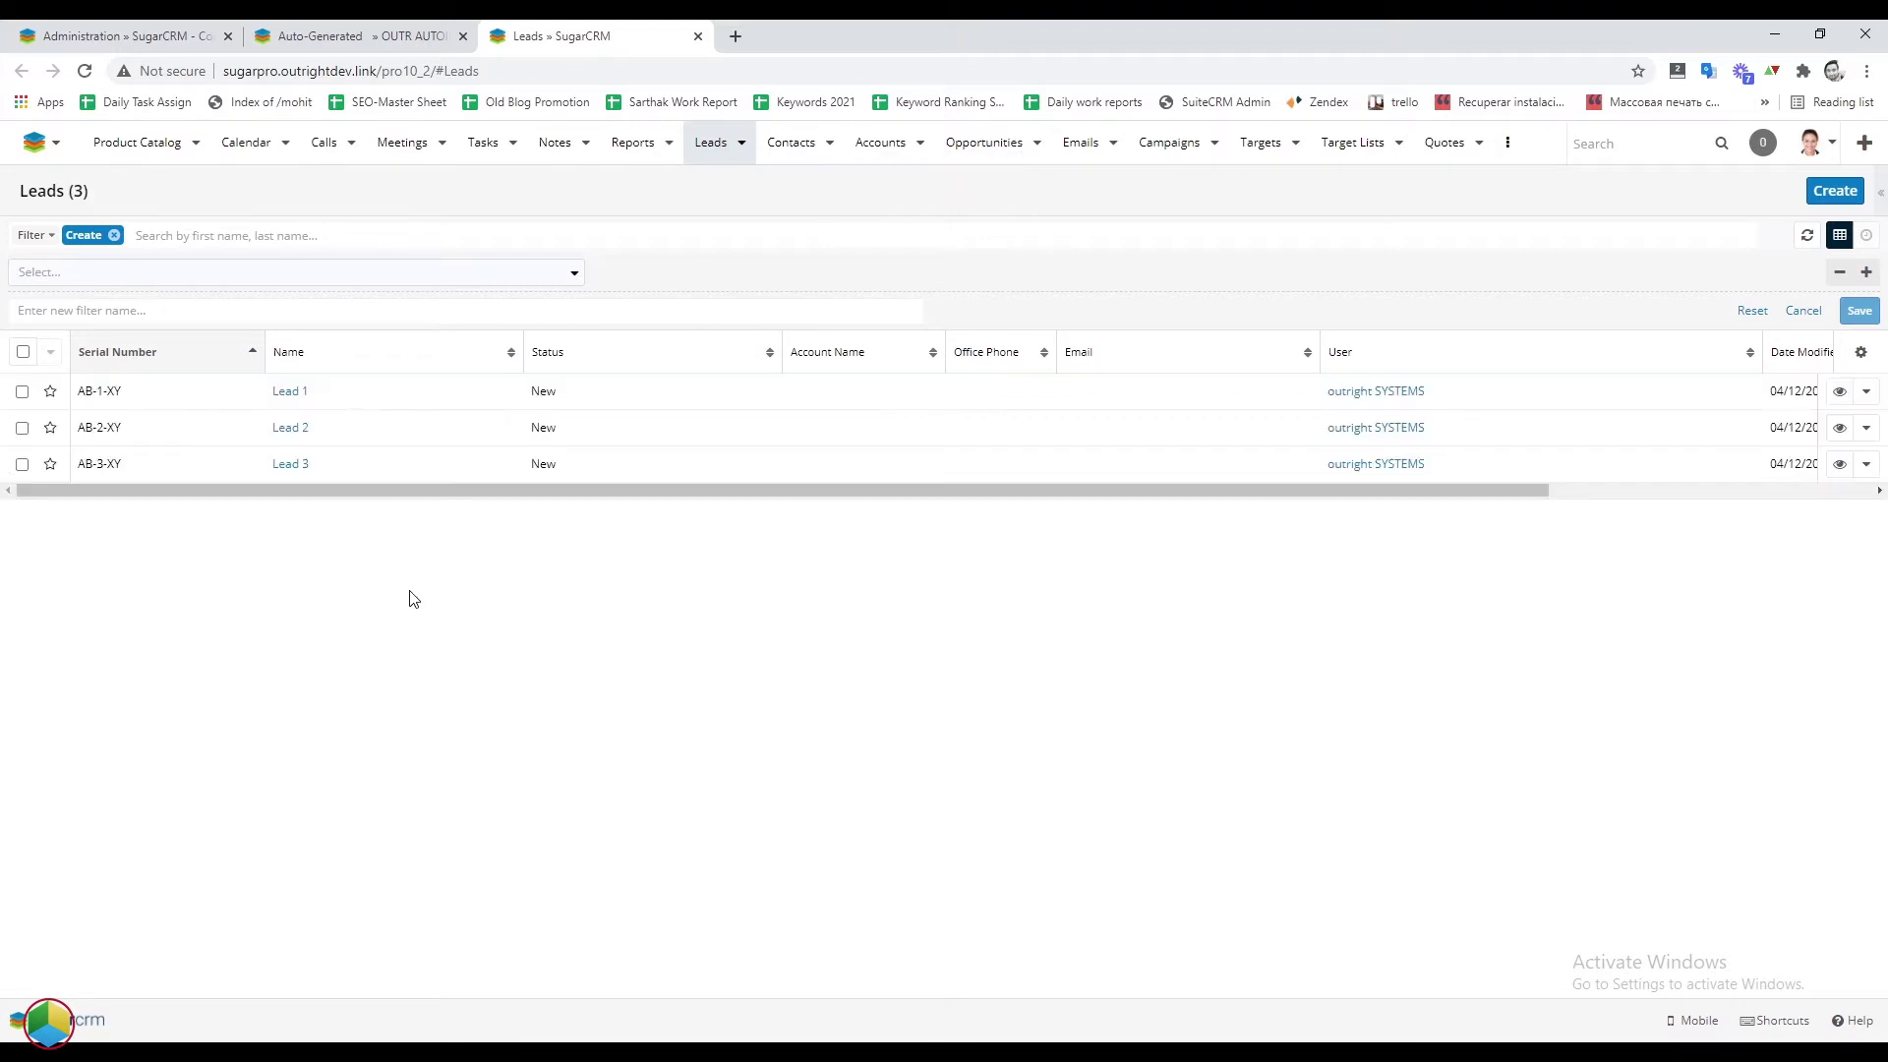
- Verify the leads show AB-1-XY, AB-2-XY and AB-3-XY, then close the Leads and setting tabs
triple_click(150, 394)
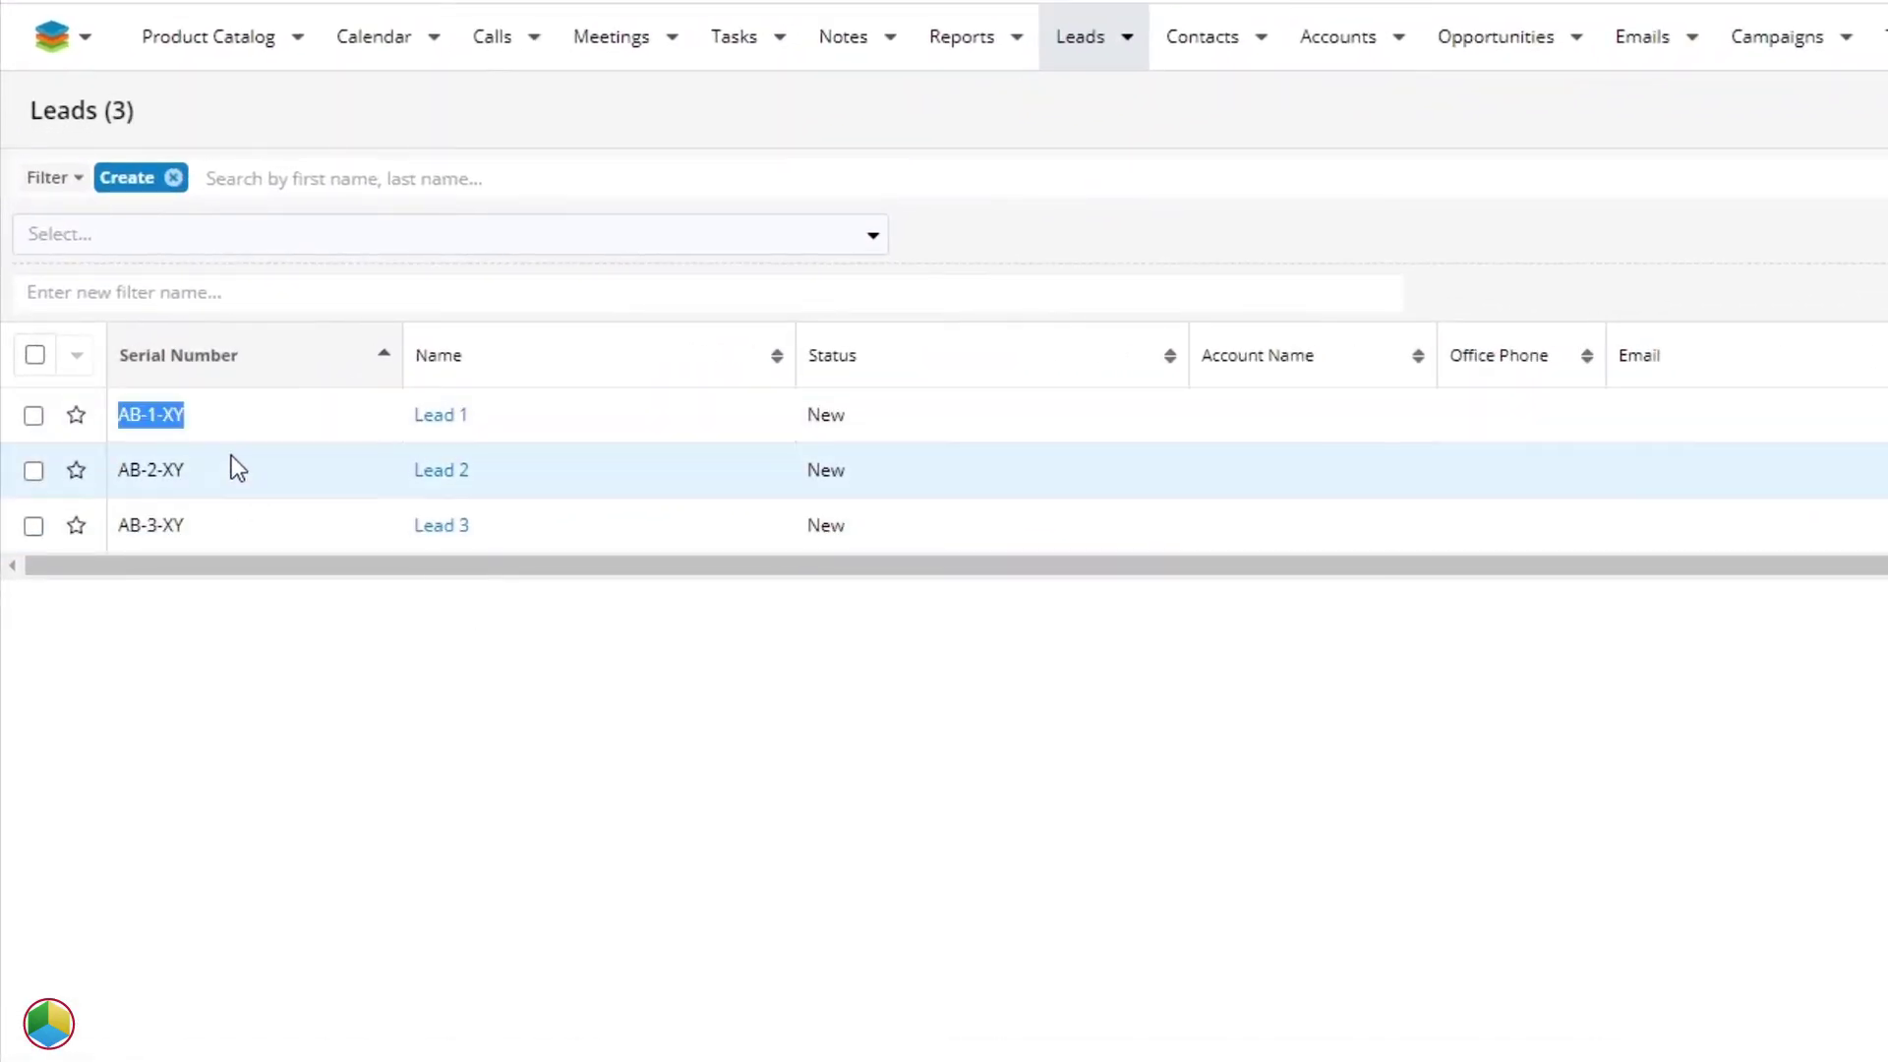
triple_click(219, 469)
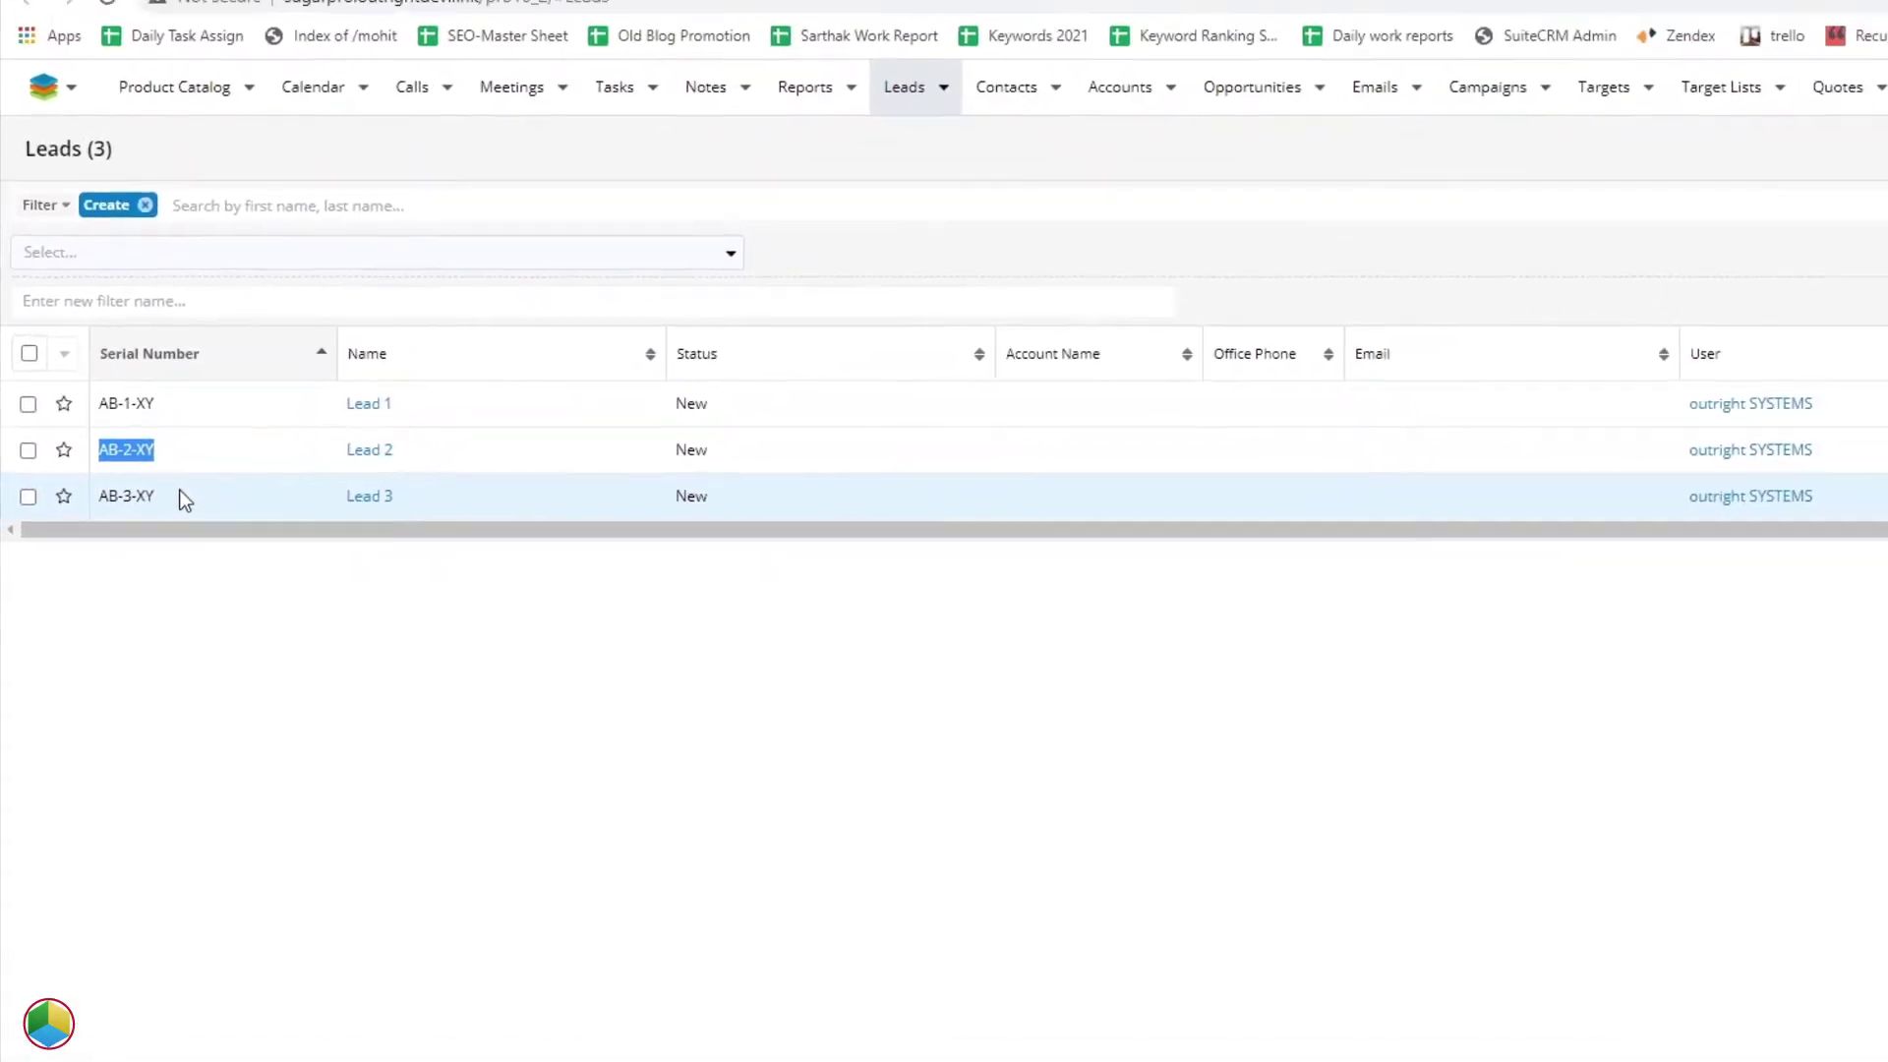
triple_click(212, 525)
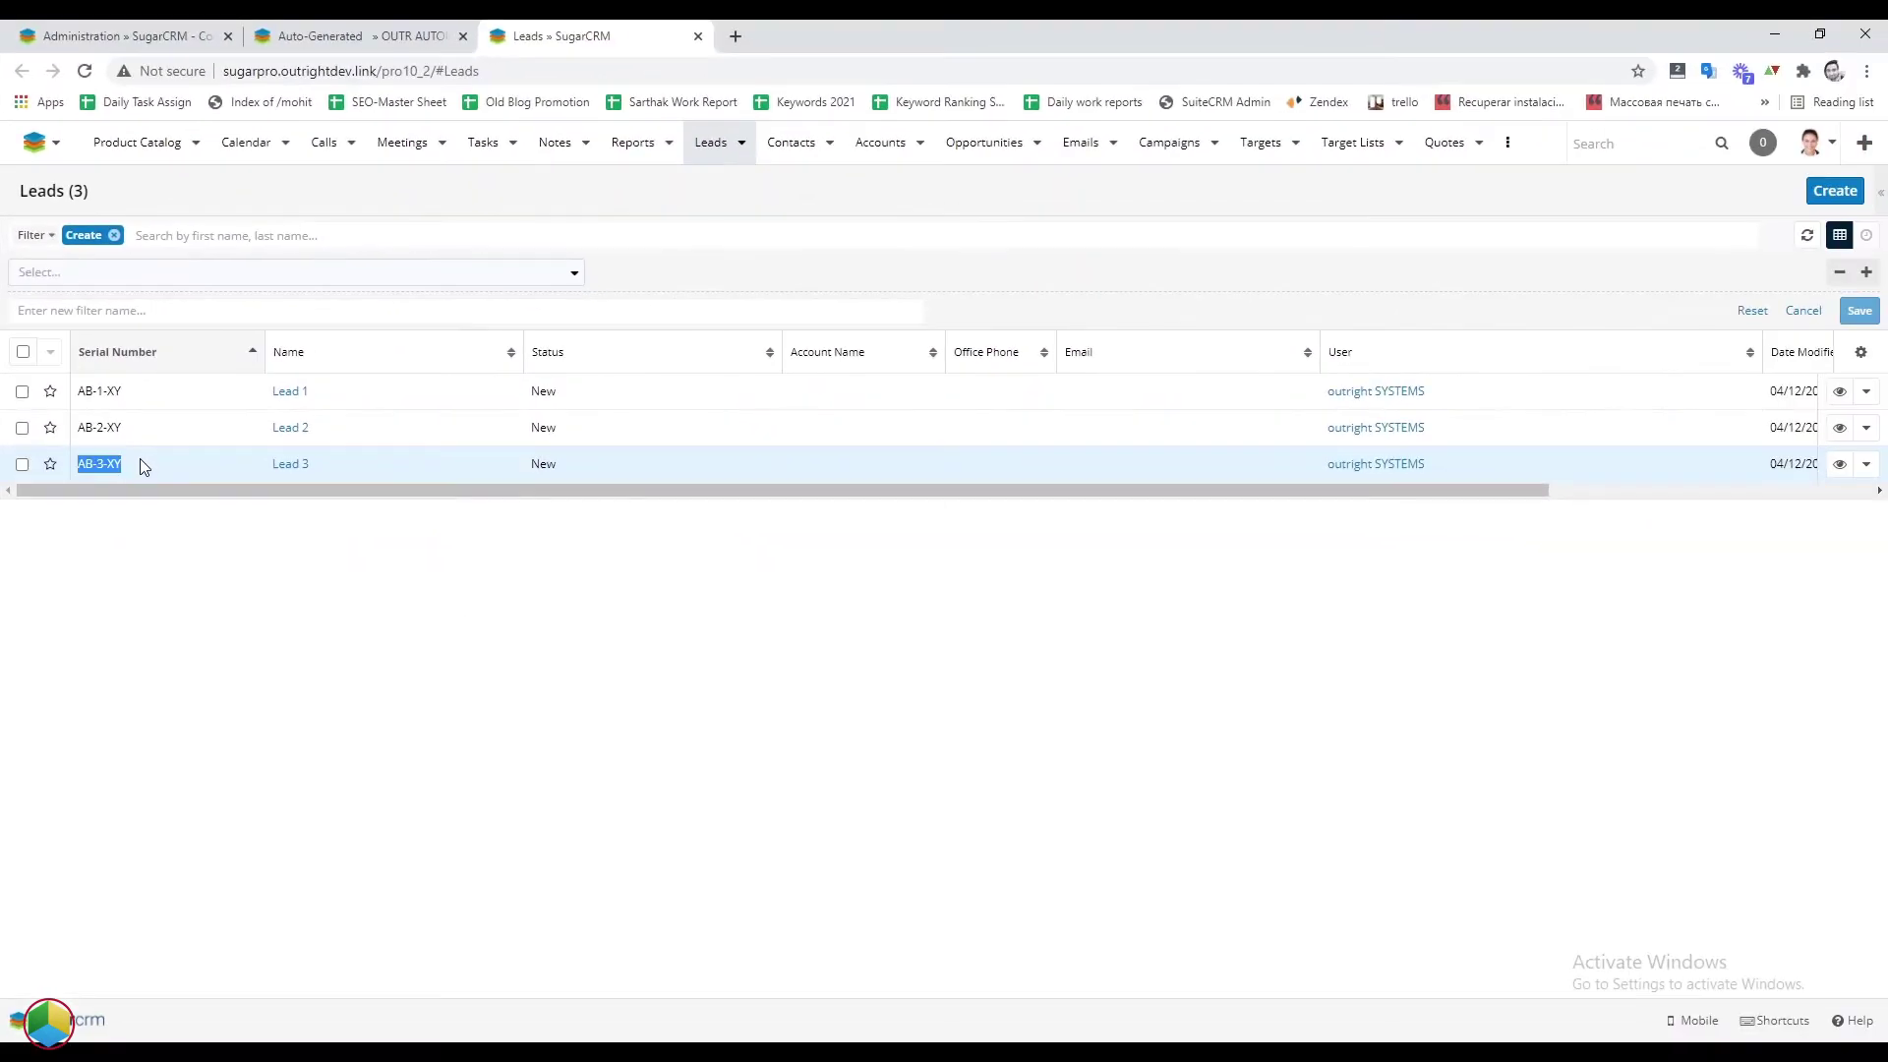
left_click(699, 36)
left_click(463, 35)
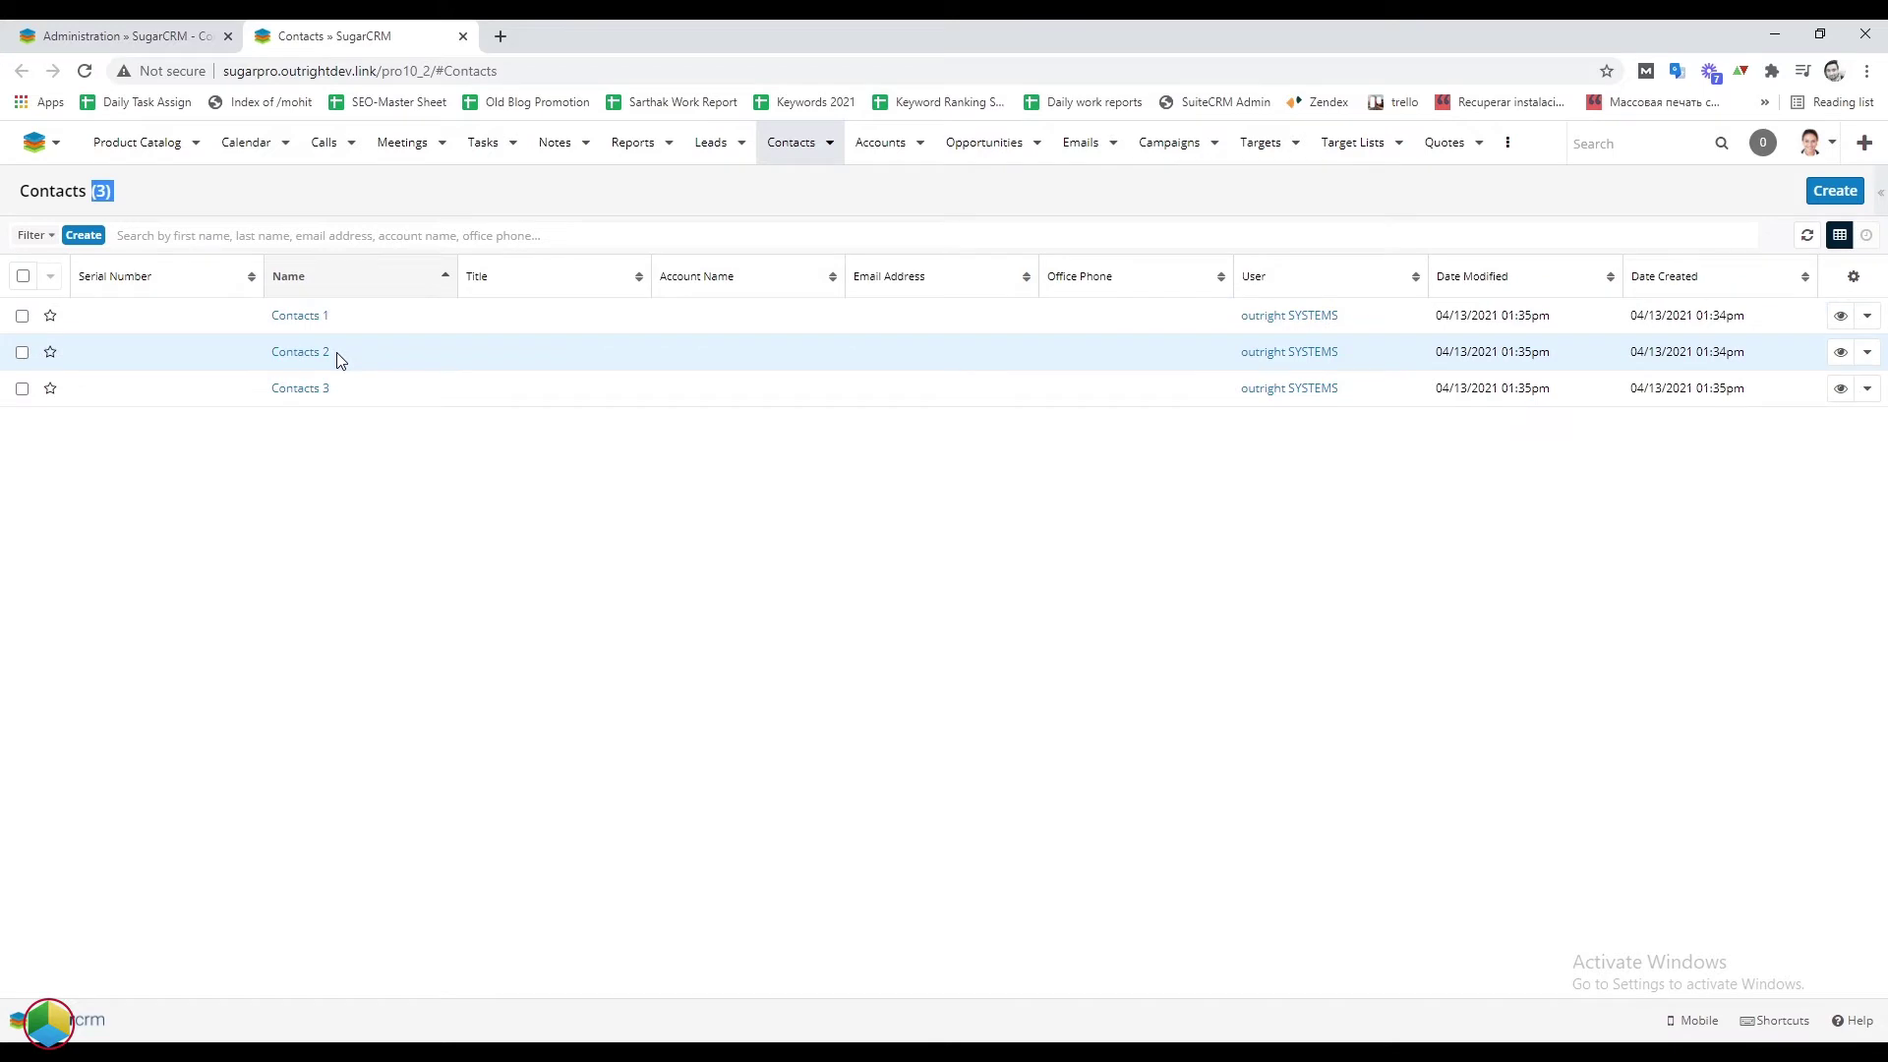
- Switch from the Contacts list back to the Administration tab
left_click(181, 39)
- Start a new auto-increment setting for the Contacts module's Serial Number field
left_click(372, 902)
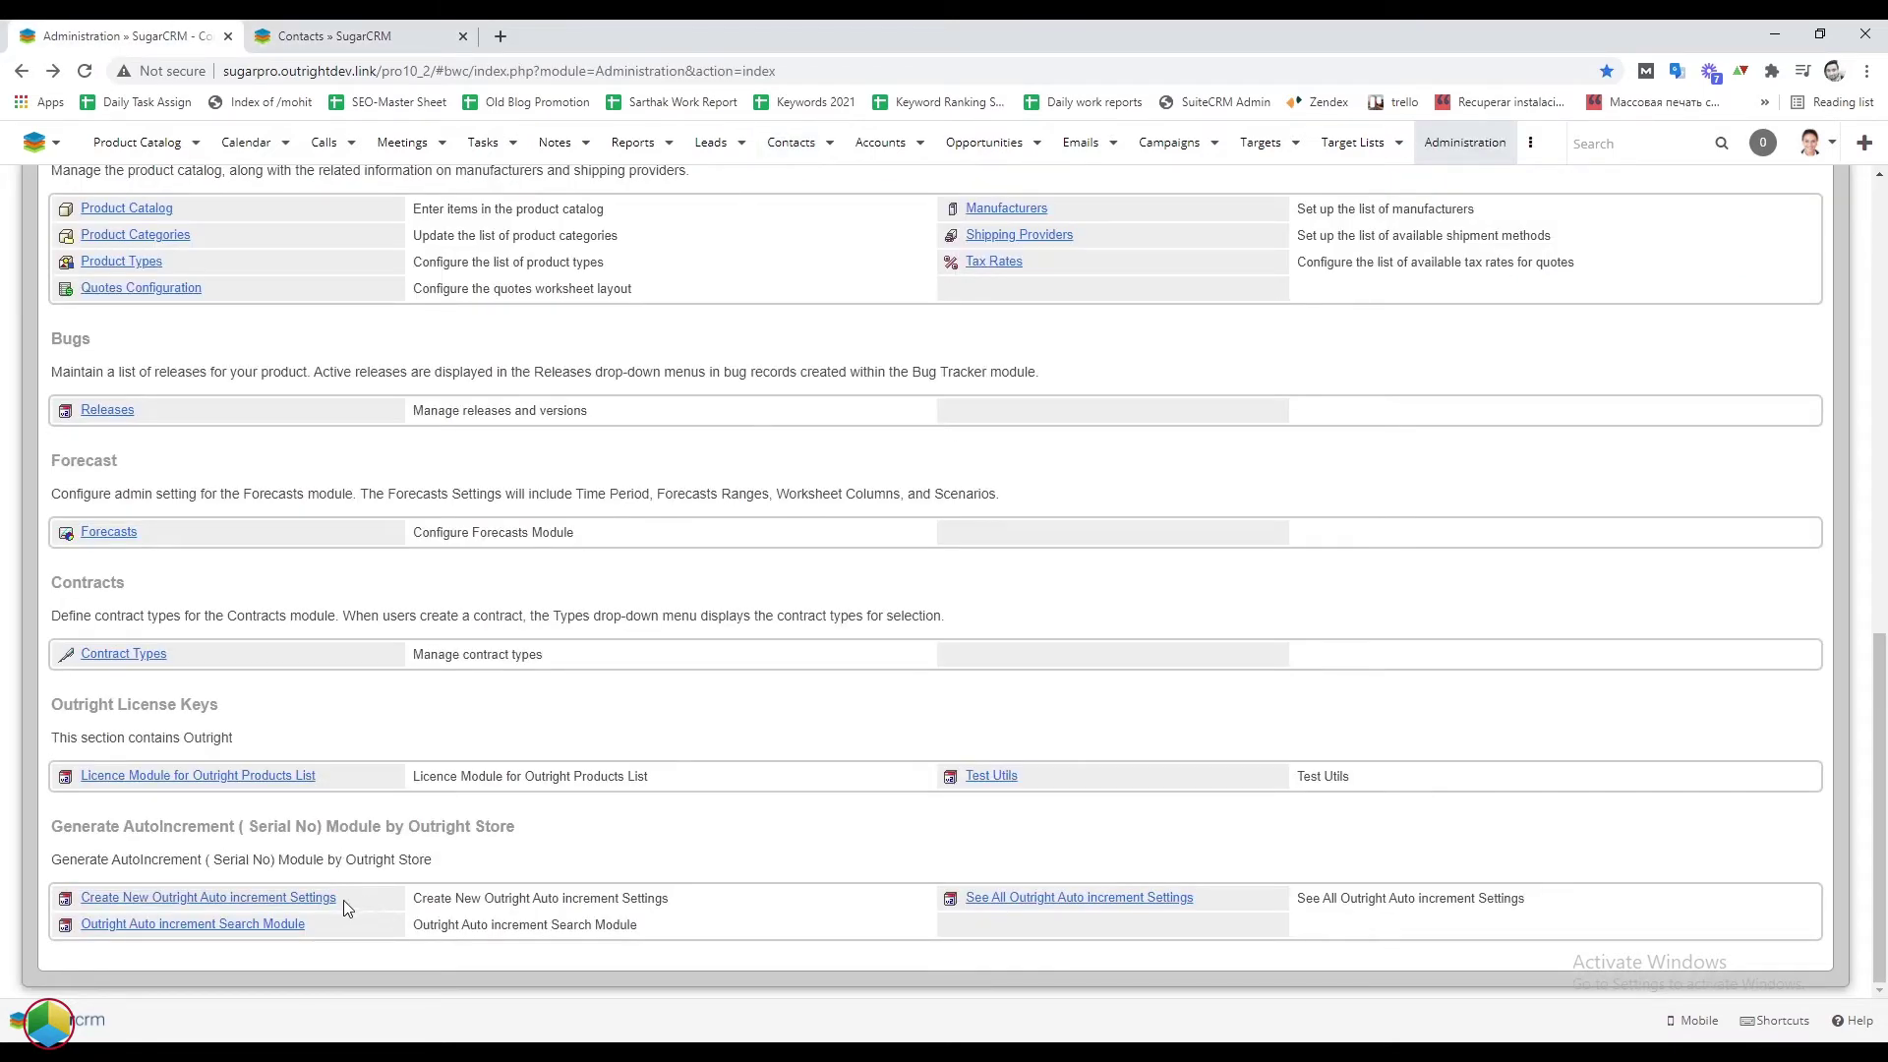
triple_click(355, 907)
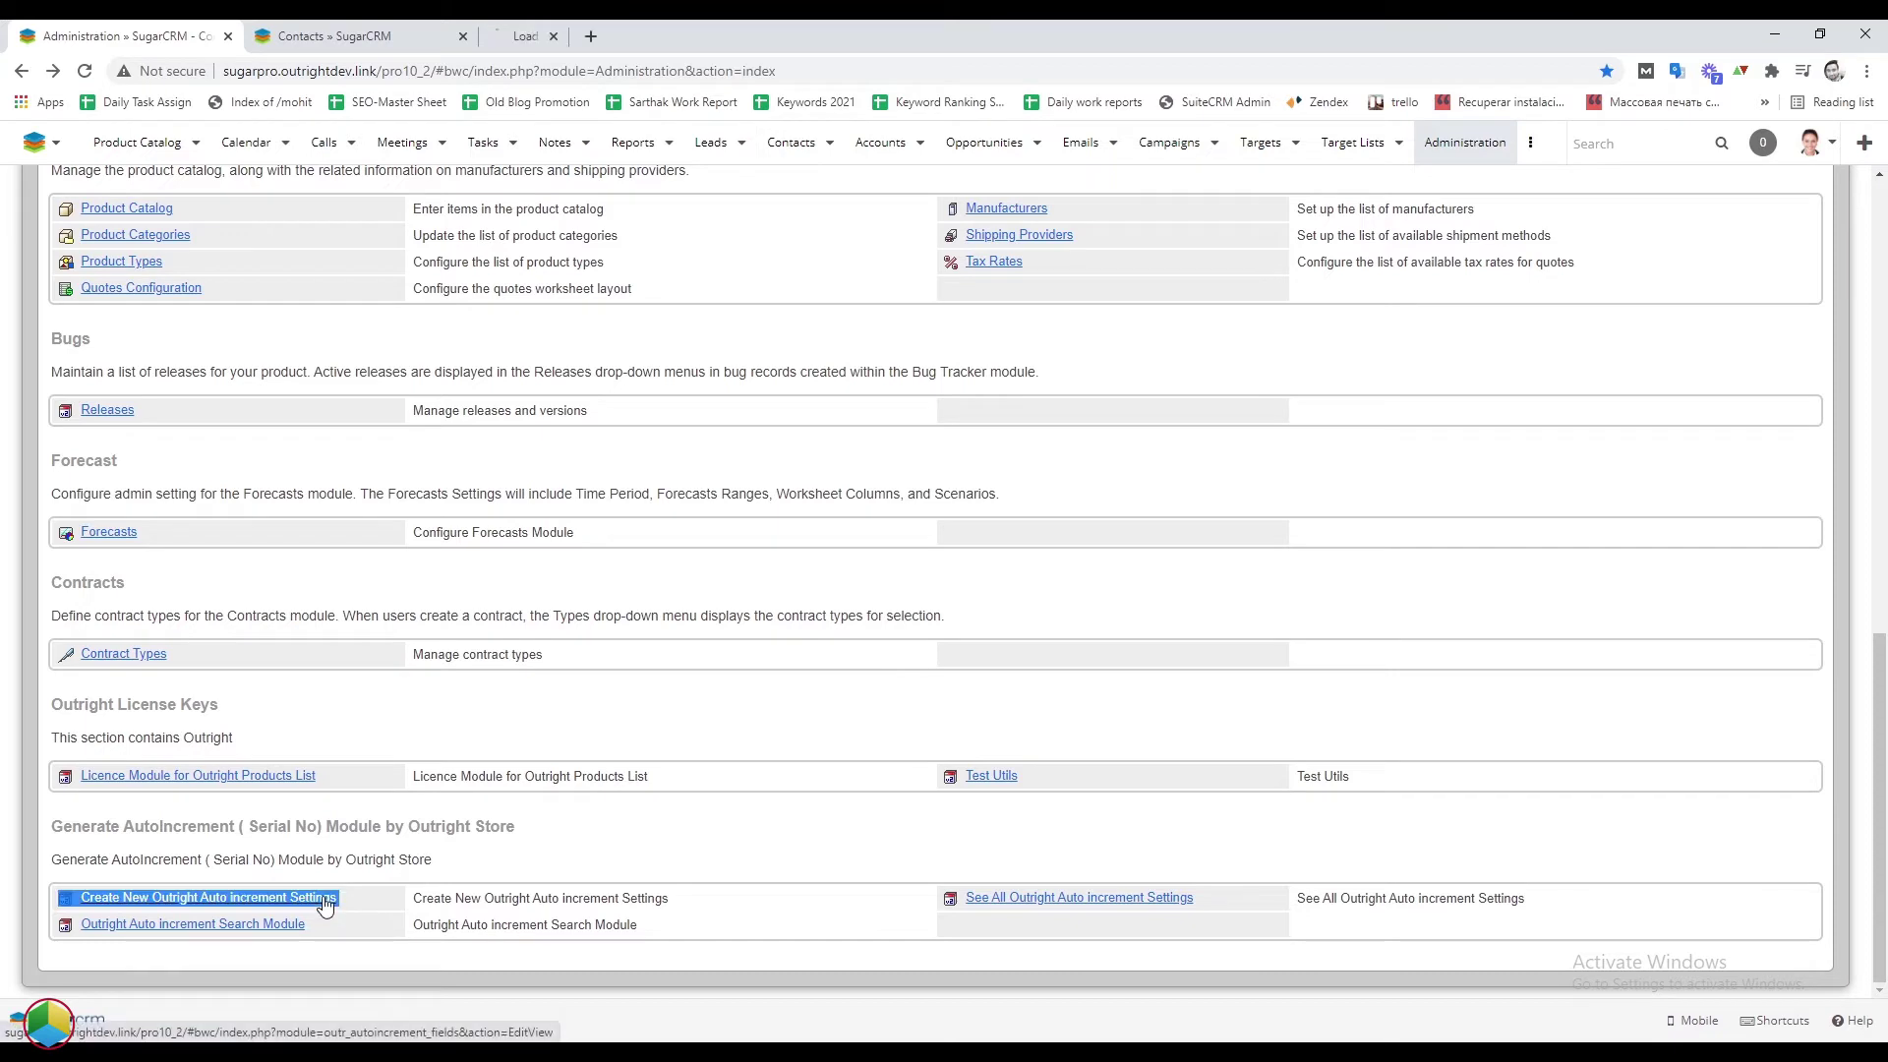
left_click(344, 900)
left_click(364, 290)
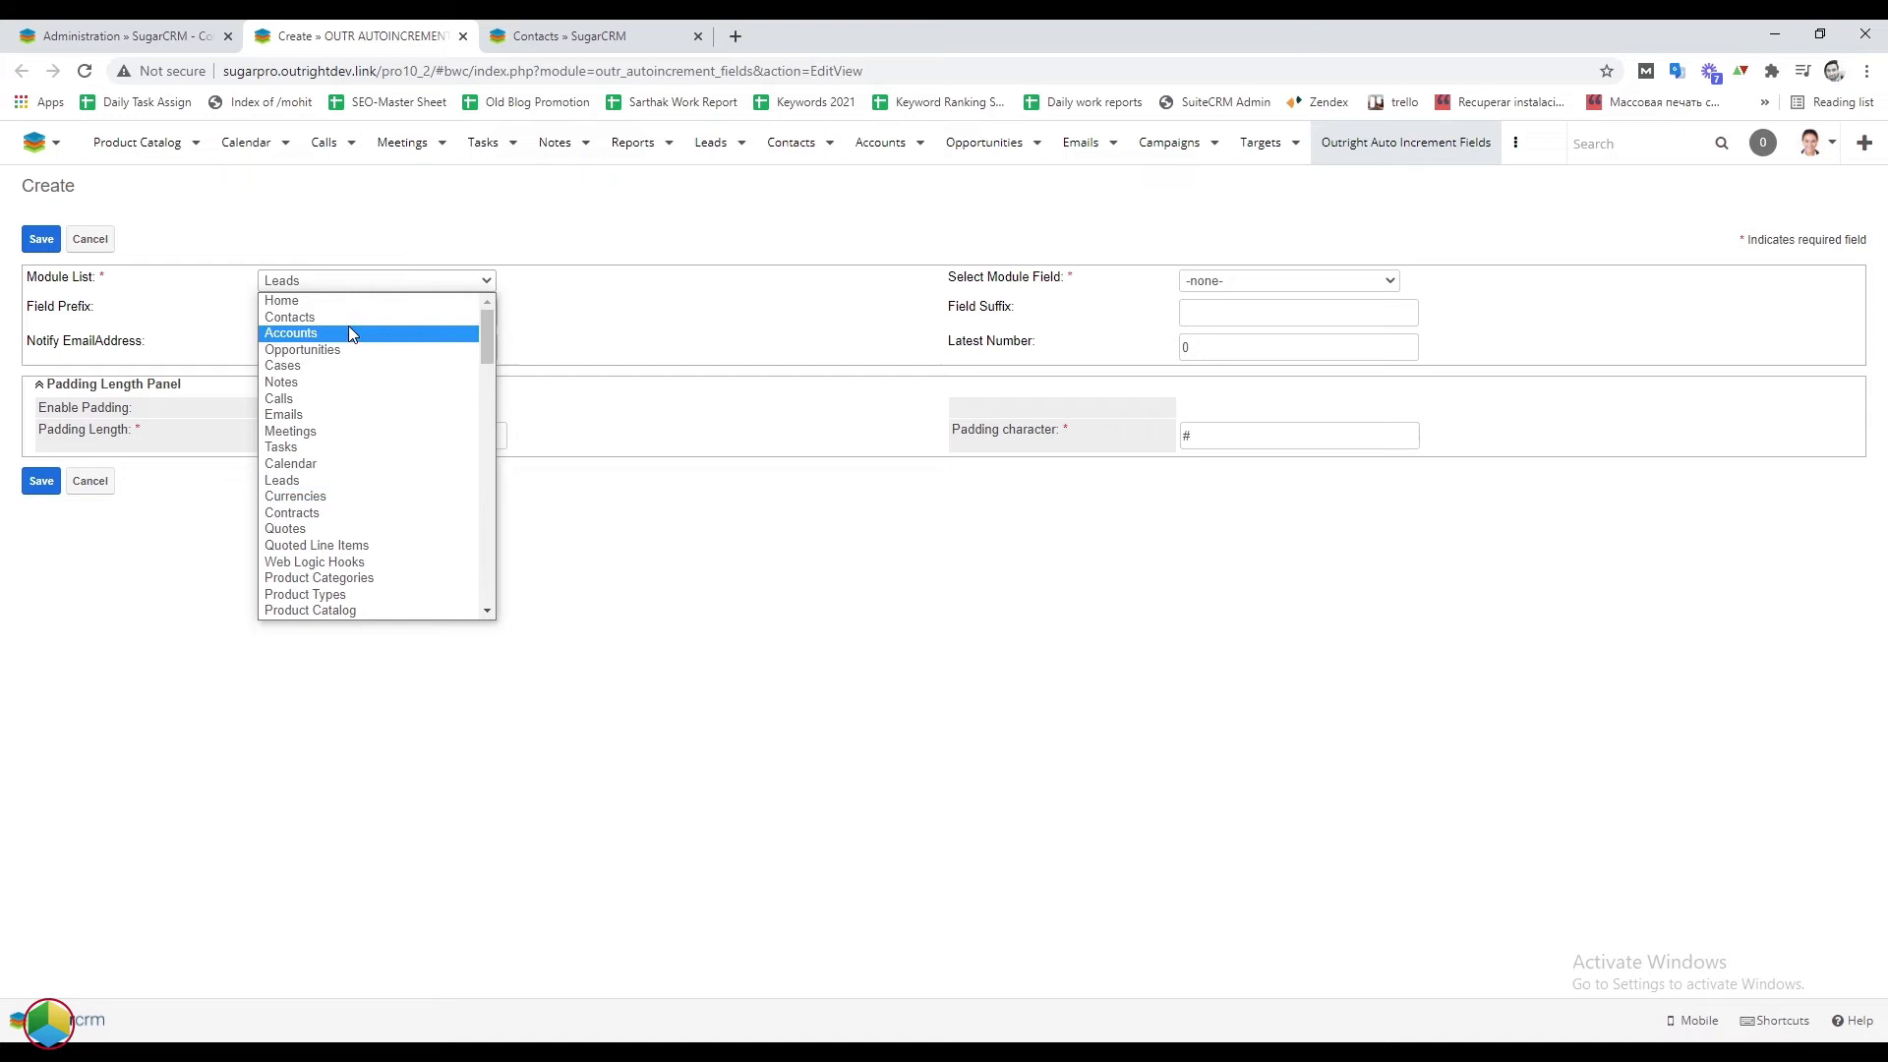
left_click(350, 318)
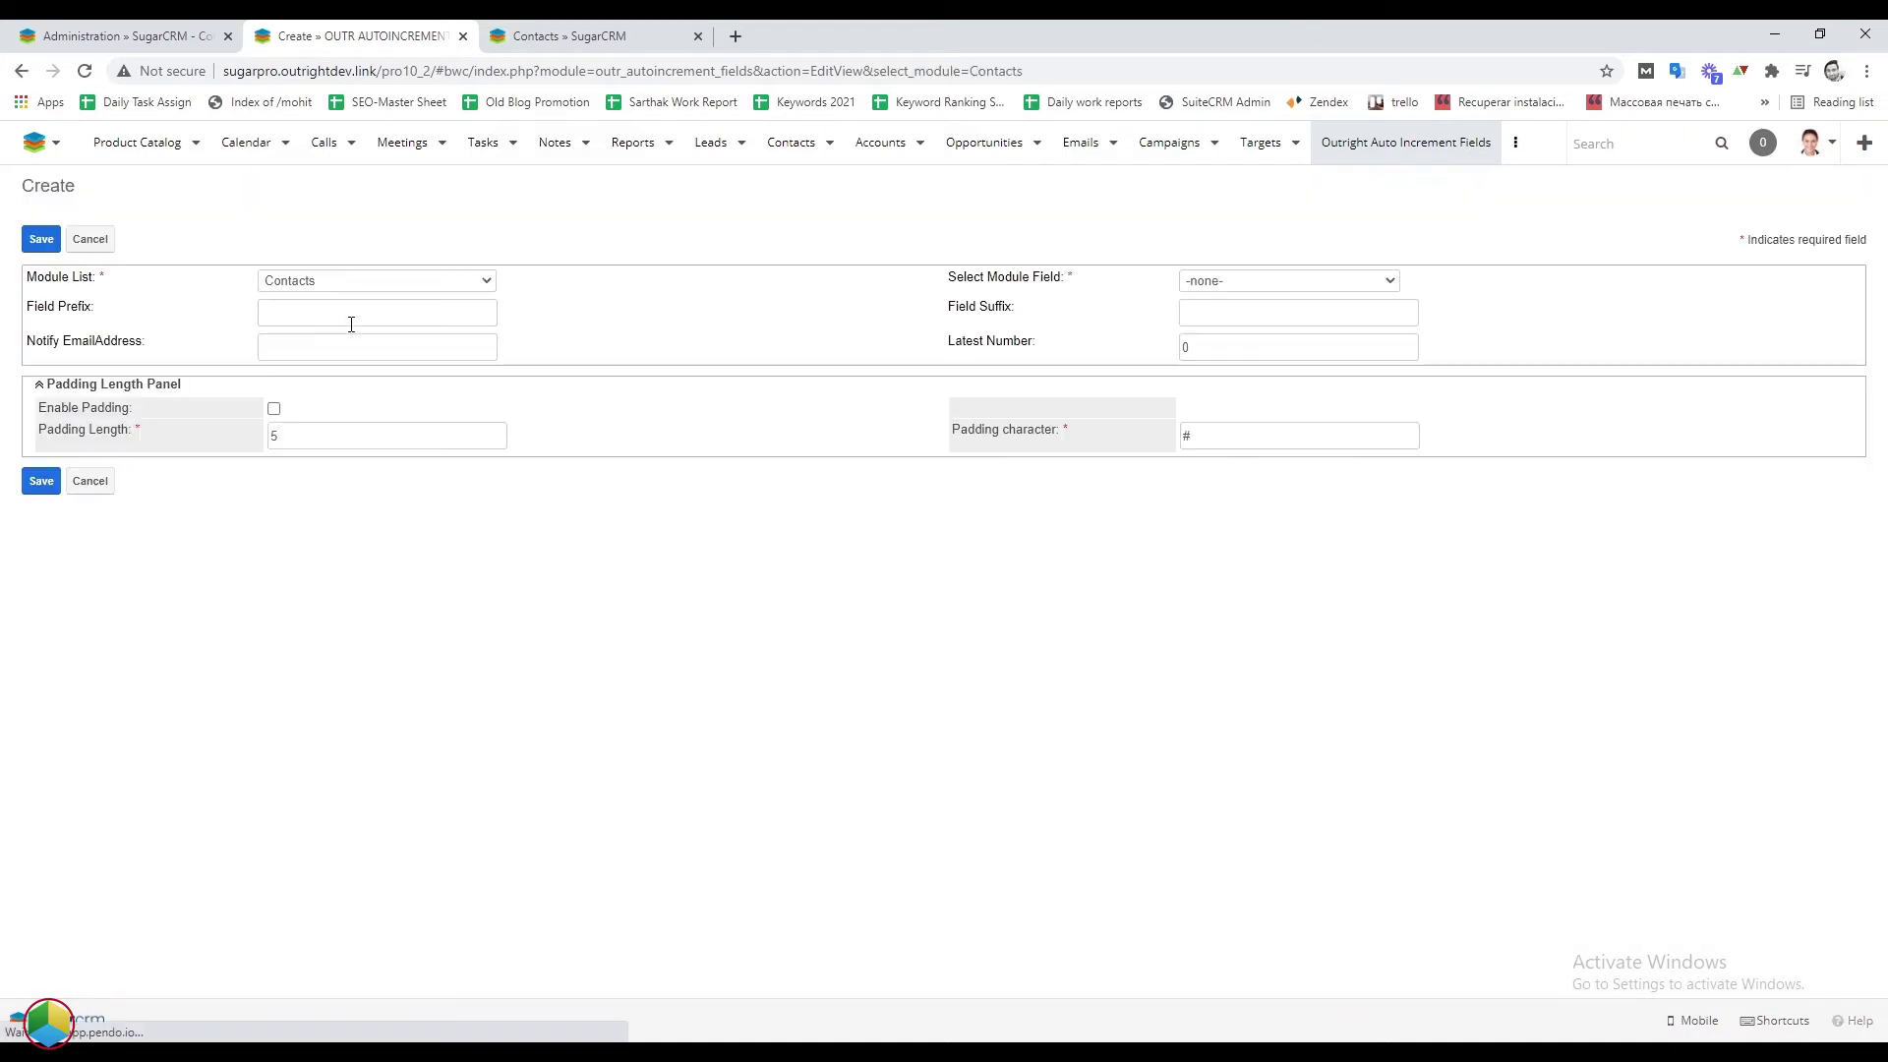
left_click(1242, 284)
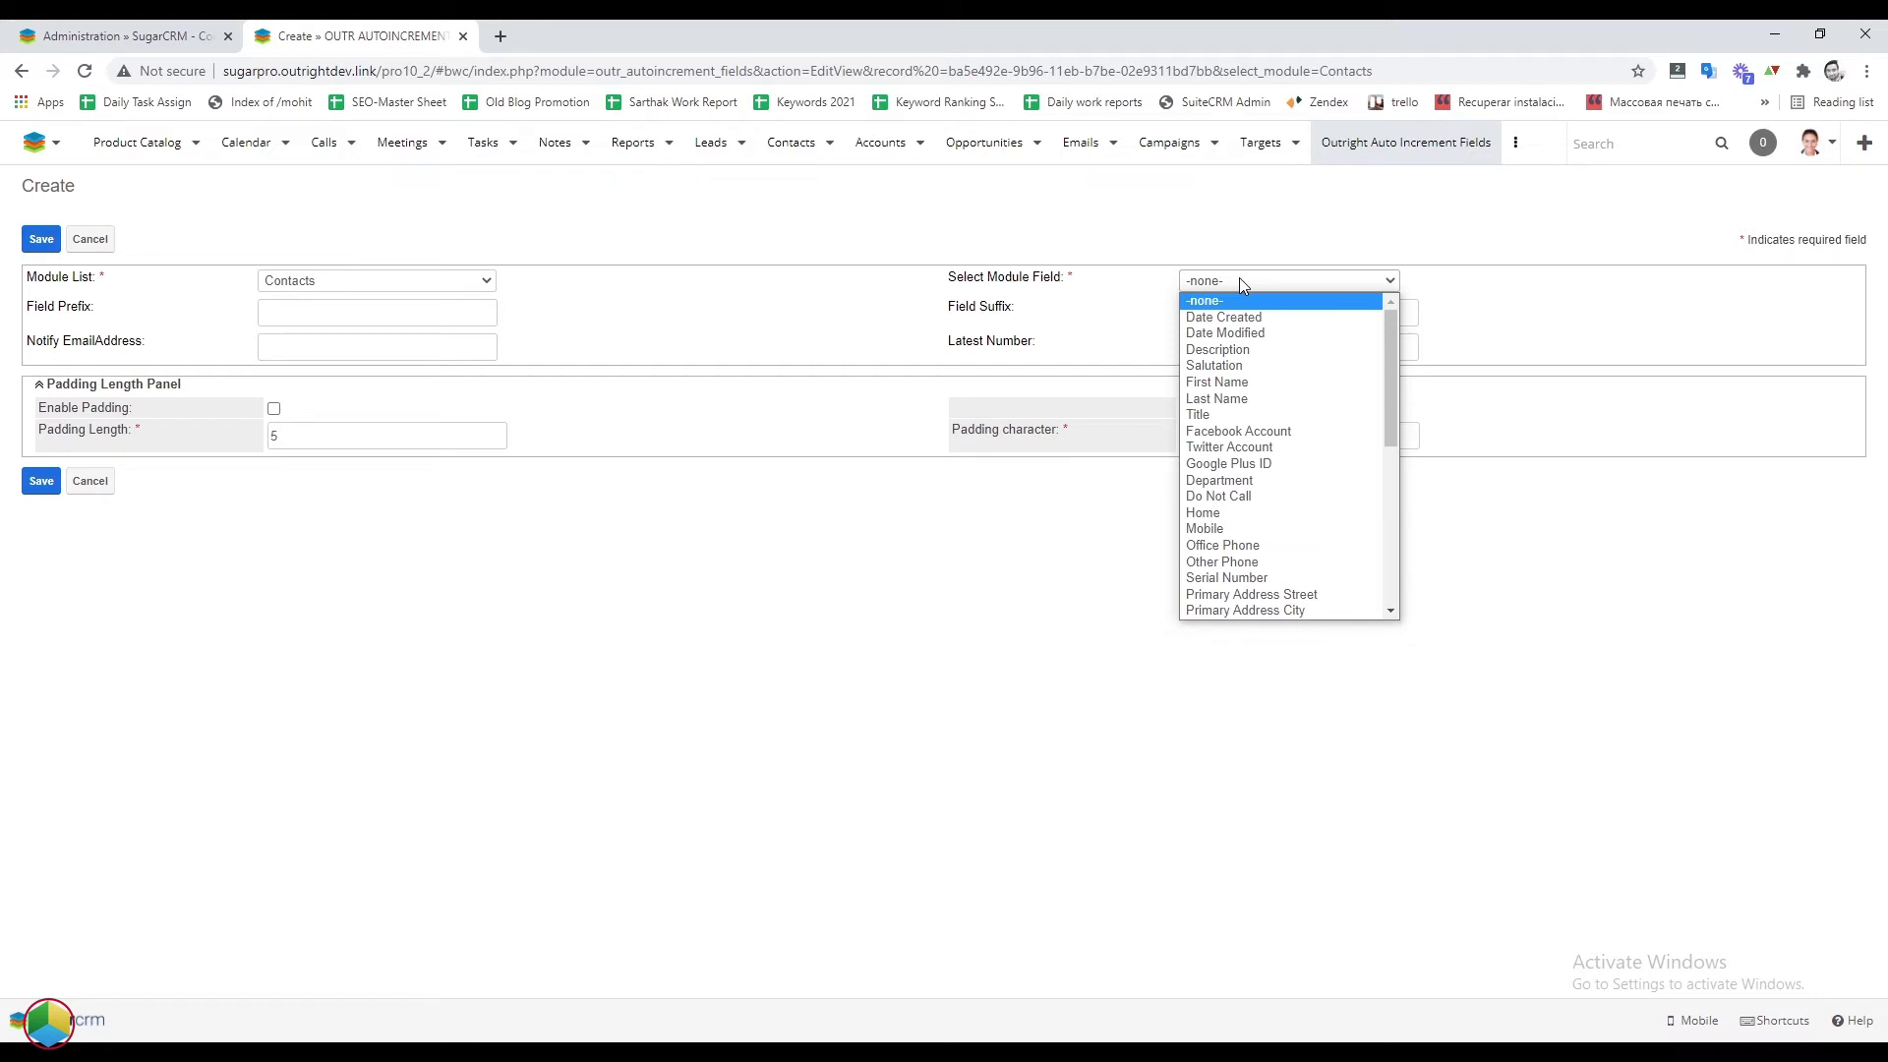
left_click(1227, 577)
left_click(1212, 439)
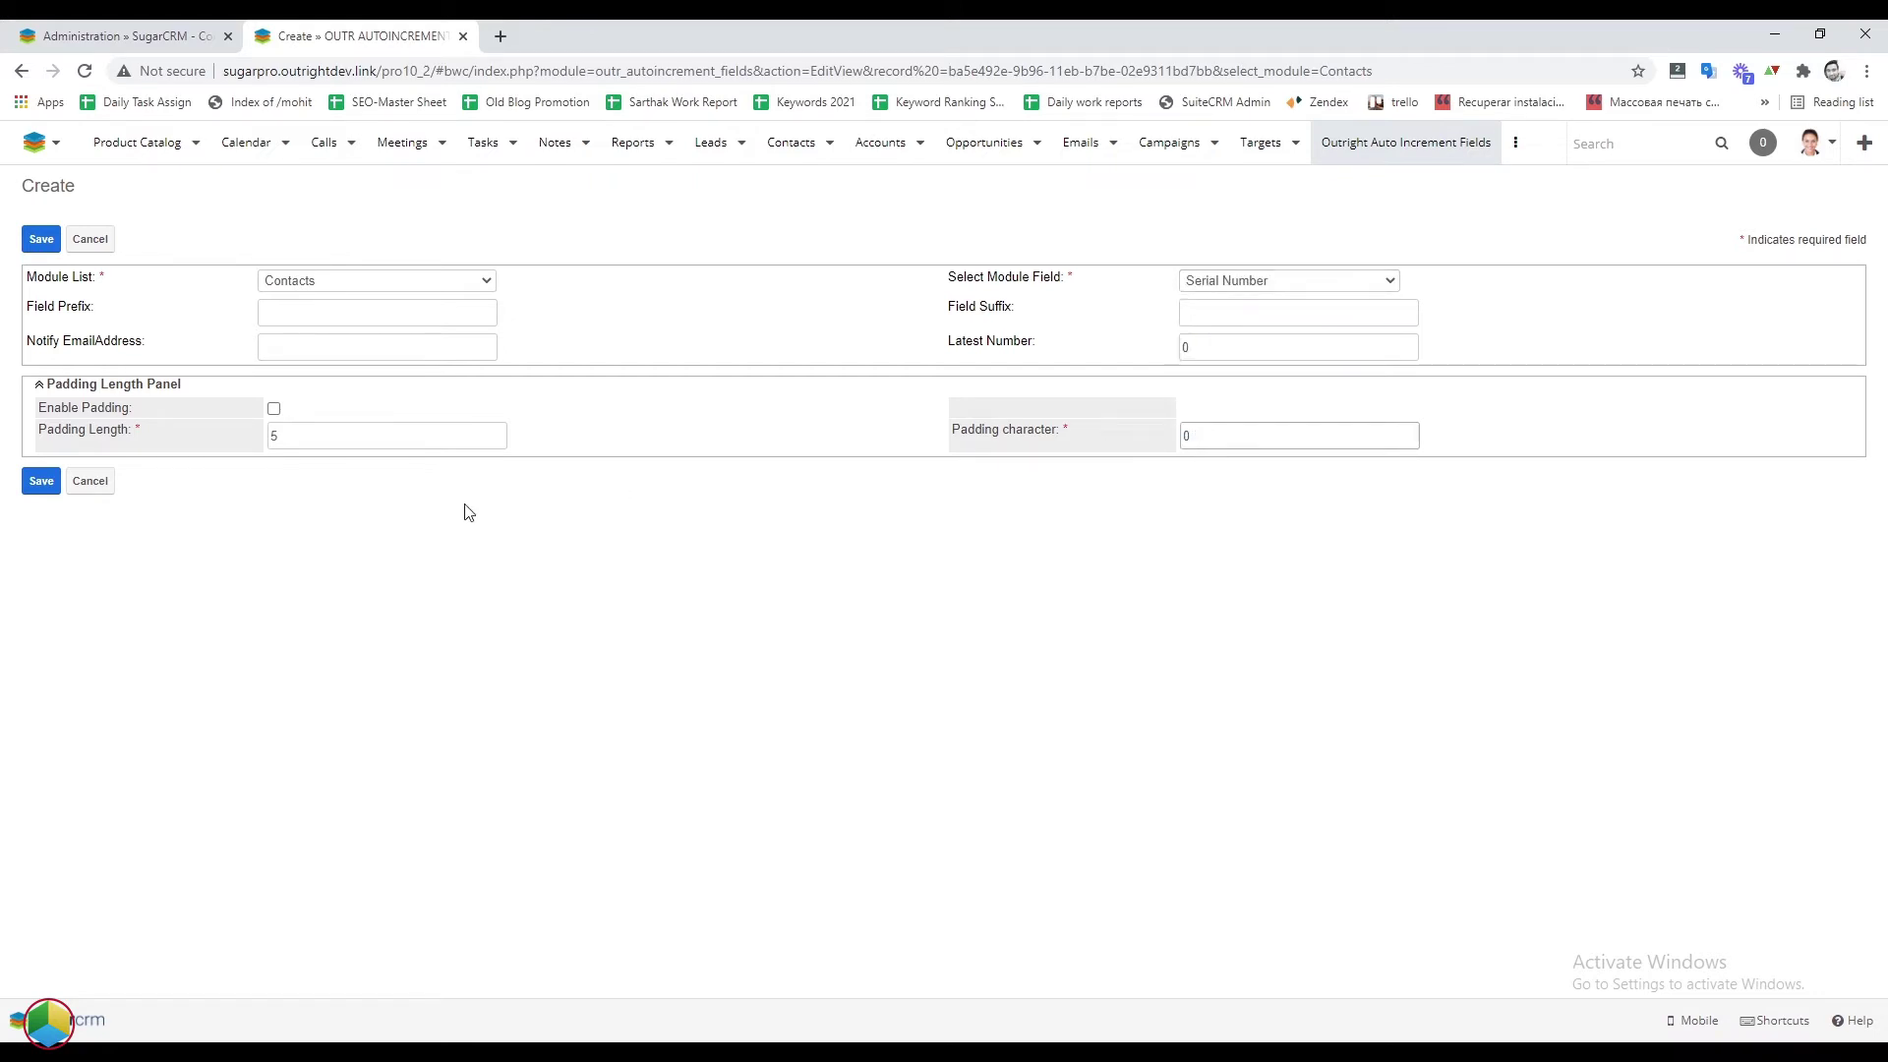
- Set padding length to 10, enable padding, and save the Contacts setting
double_click(345, 433)
type("10")
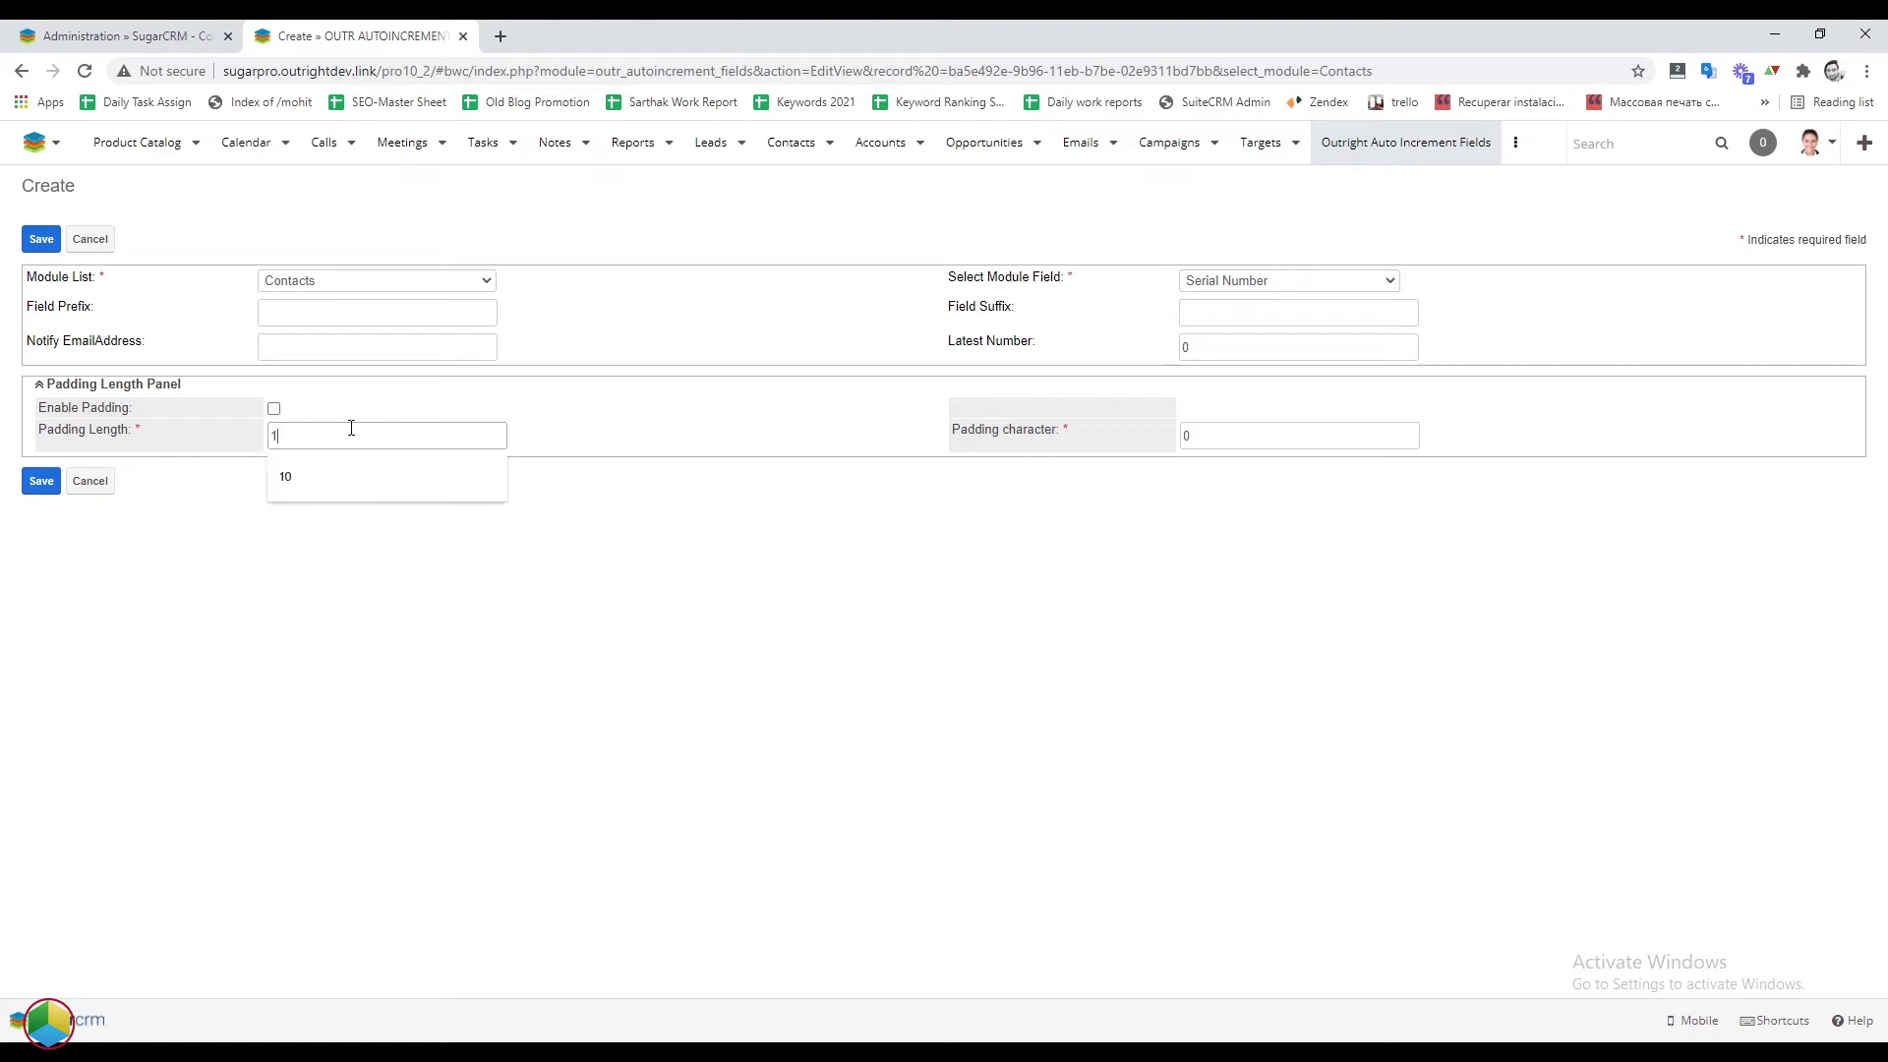
left_click(273, 408)
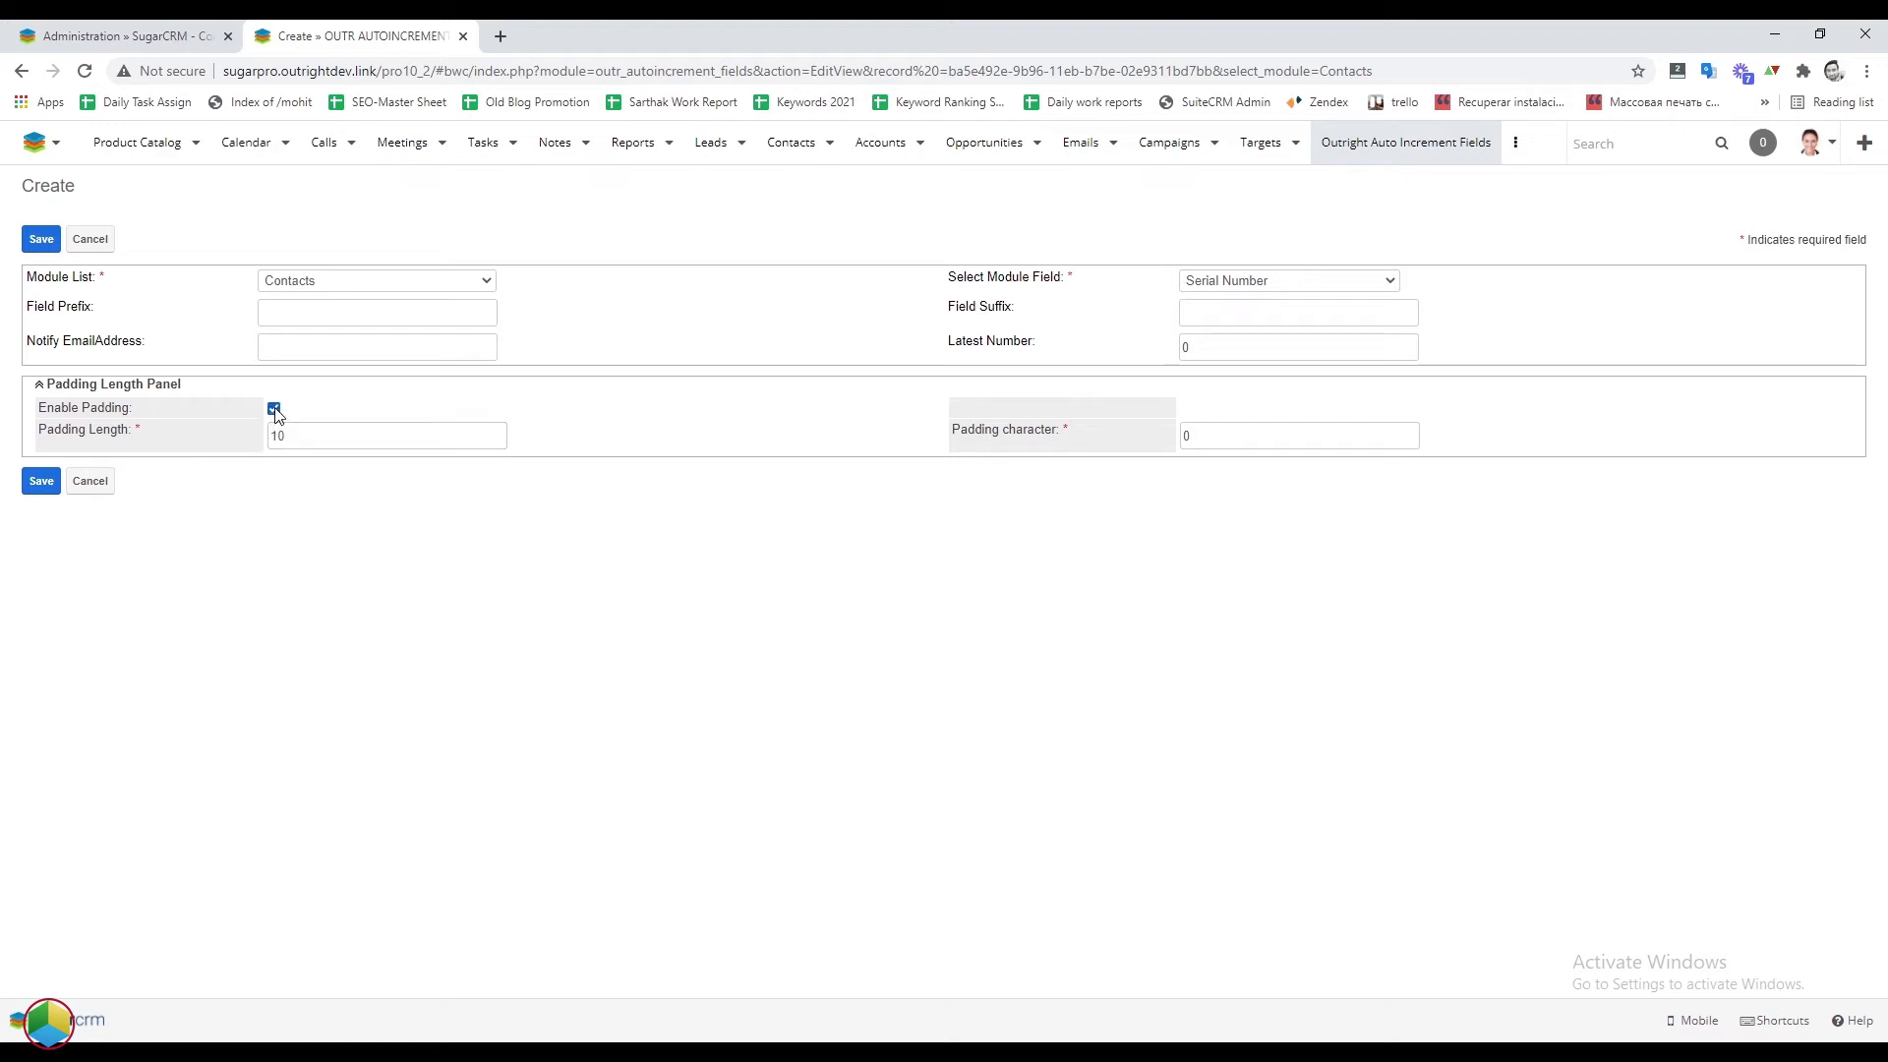
left_click(36, 484)
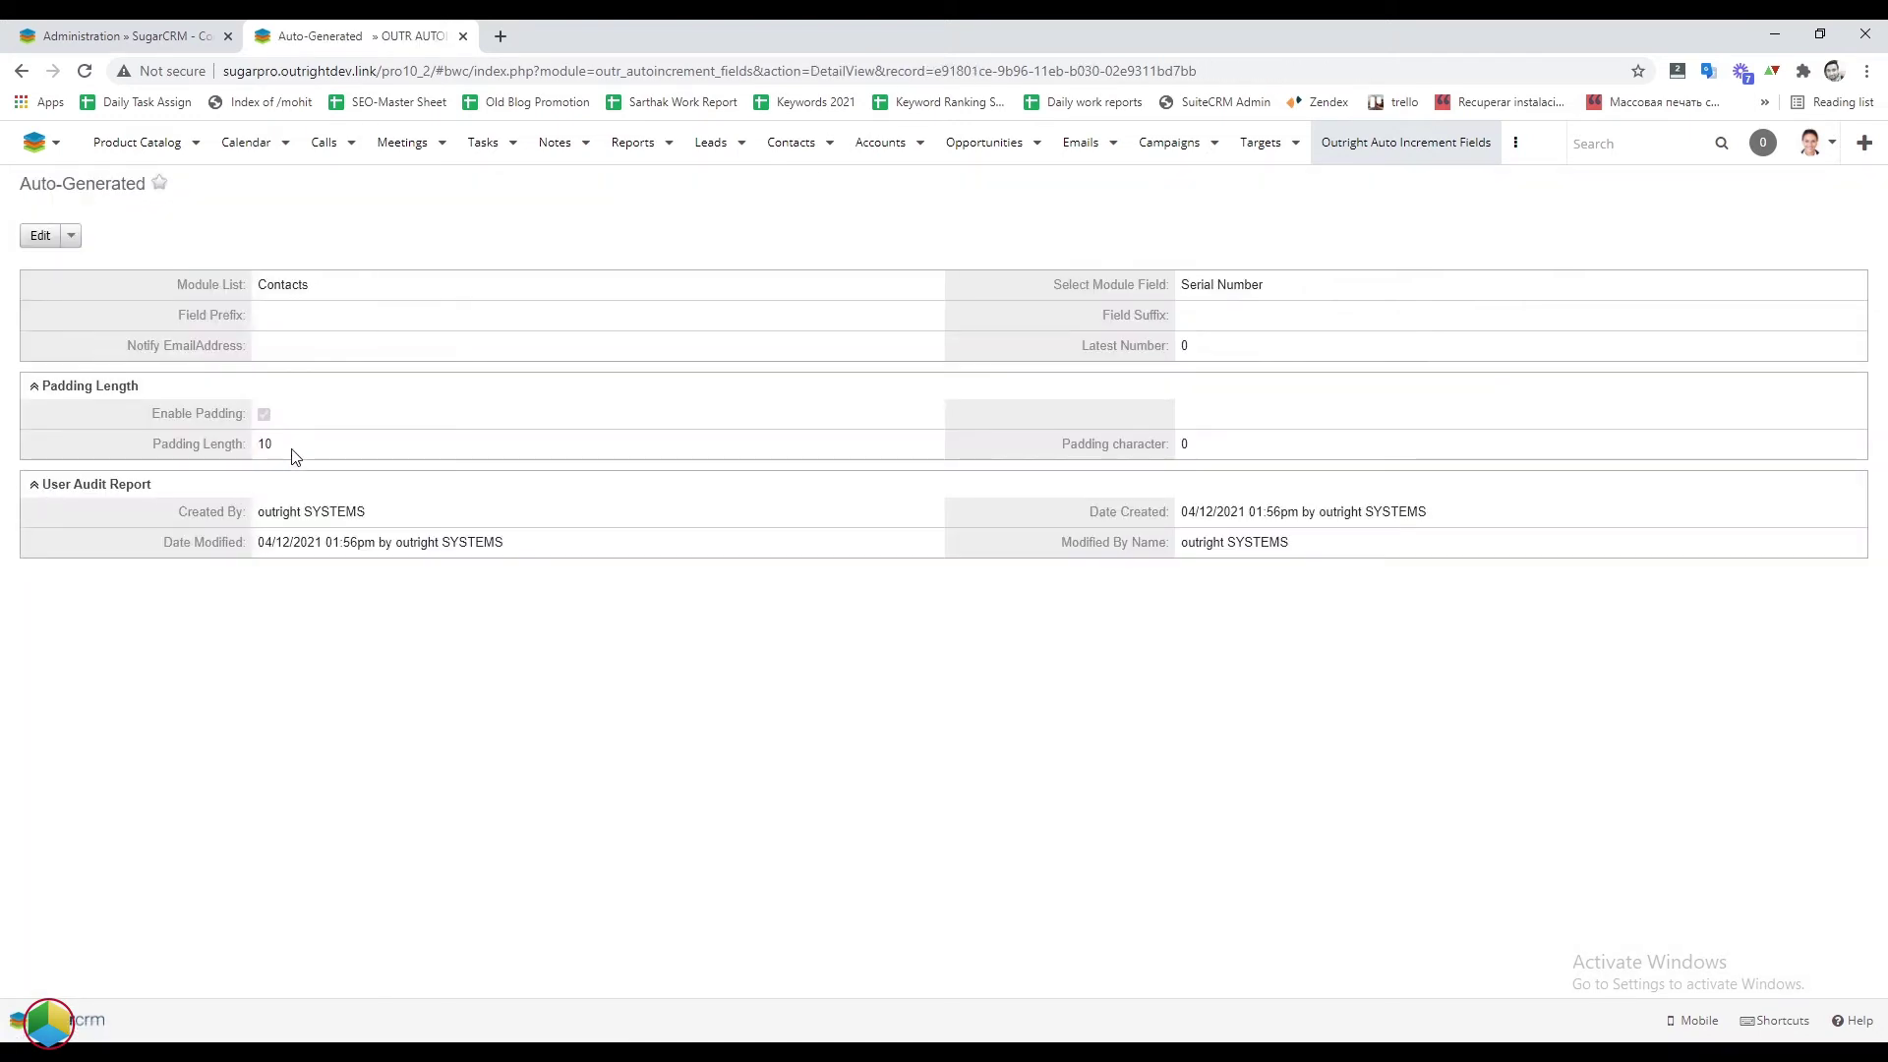
- Review the saved Contacts padding values and open the Contacts list in a new tab
double_click(291, 451)
double_click(1216, 453)
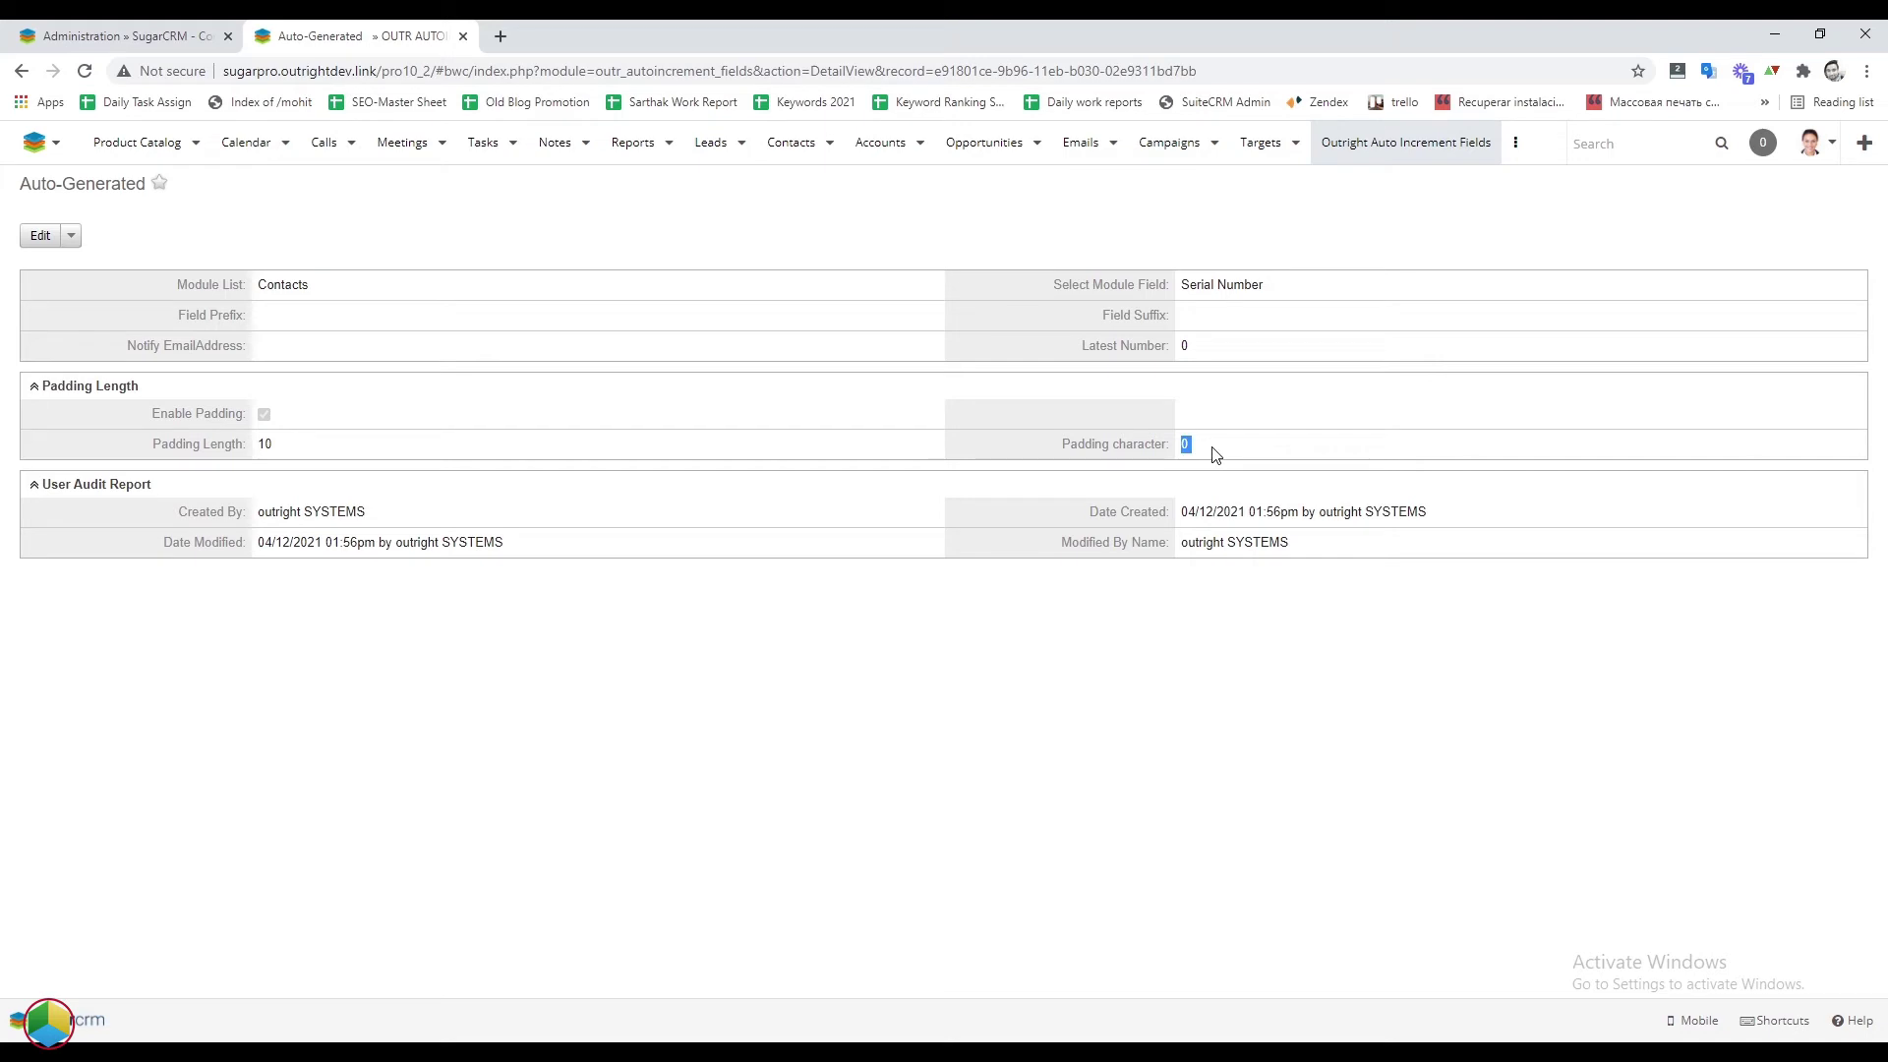
double_click(326, 293)
left_click(830, 148)
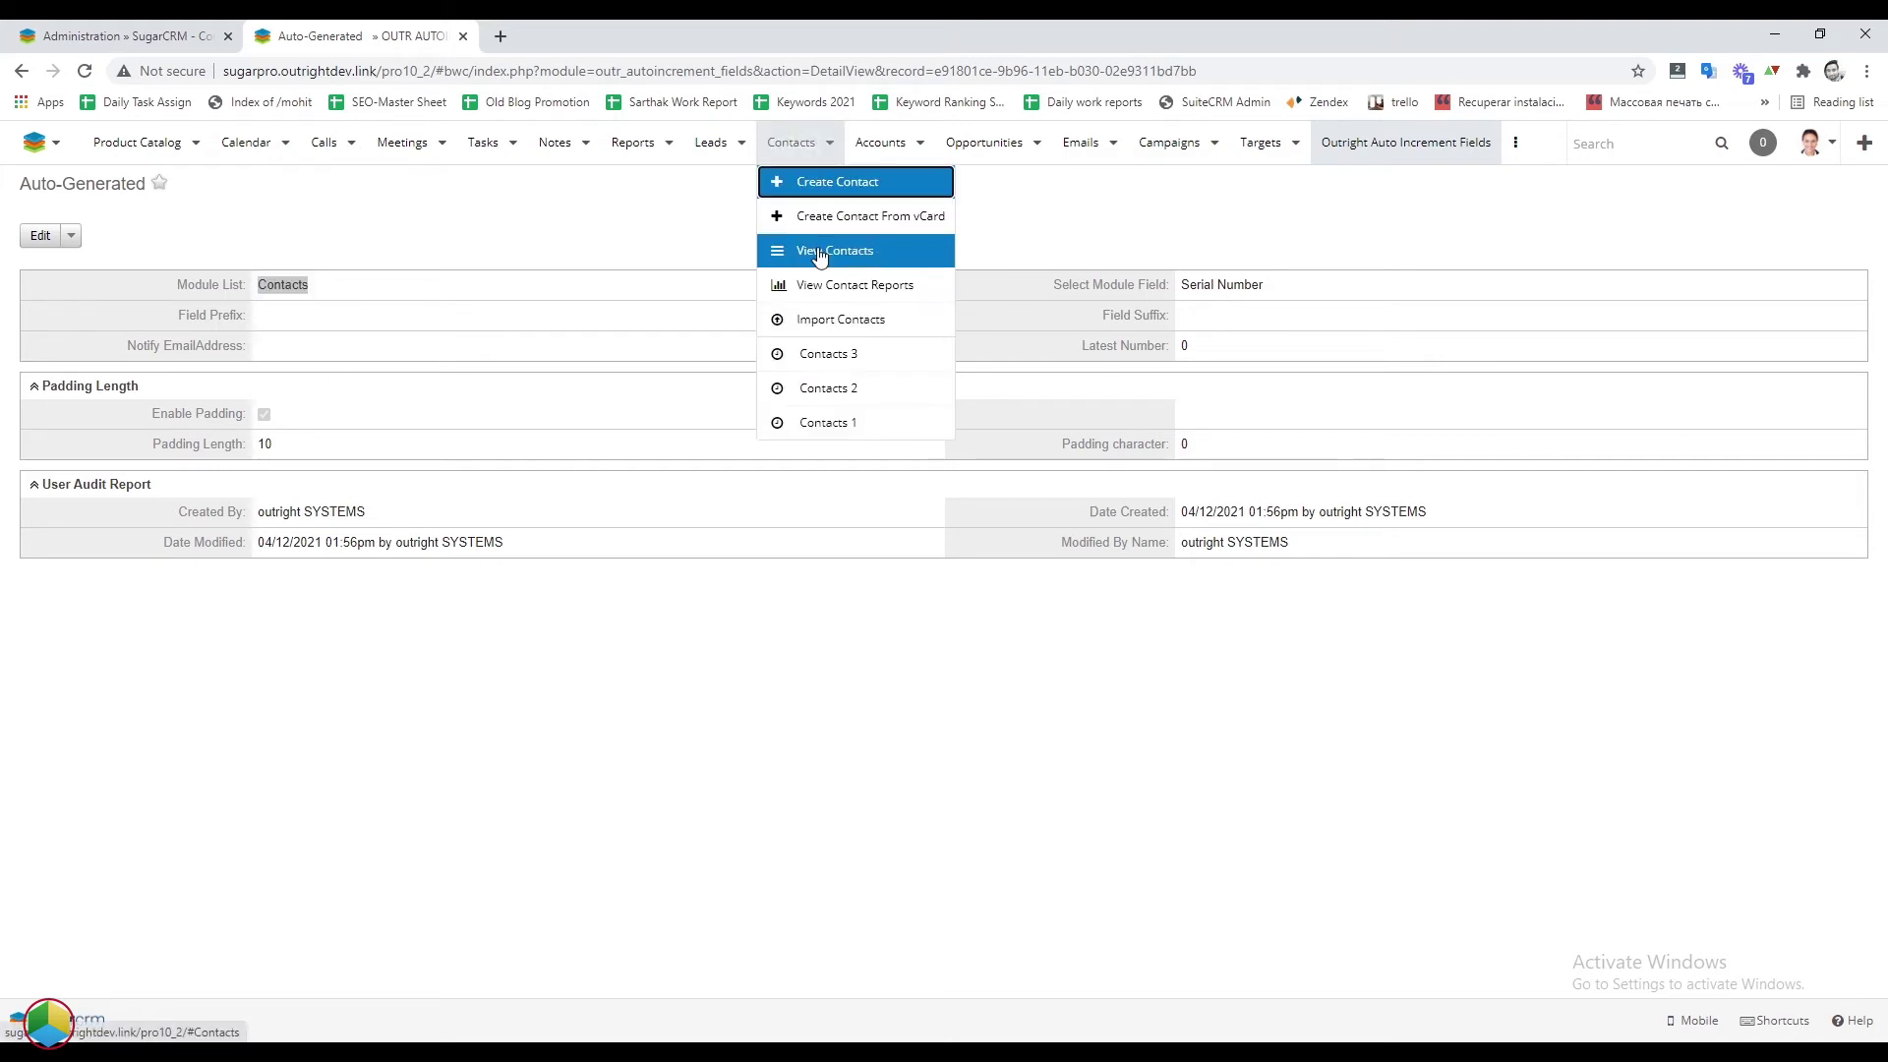
left_click(820, 252, "ctrl")
left_click(590, 35)
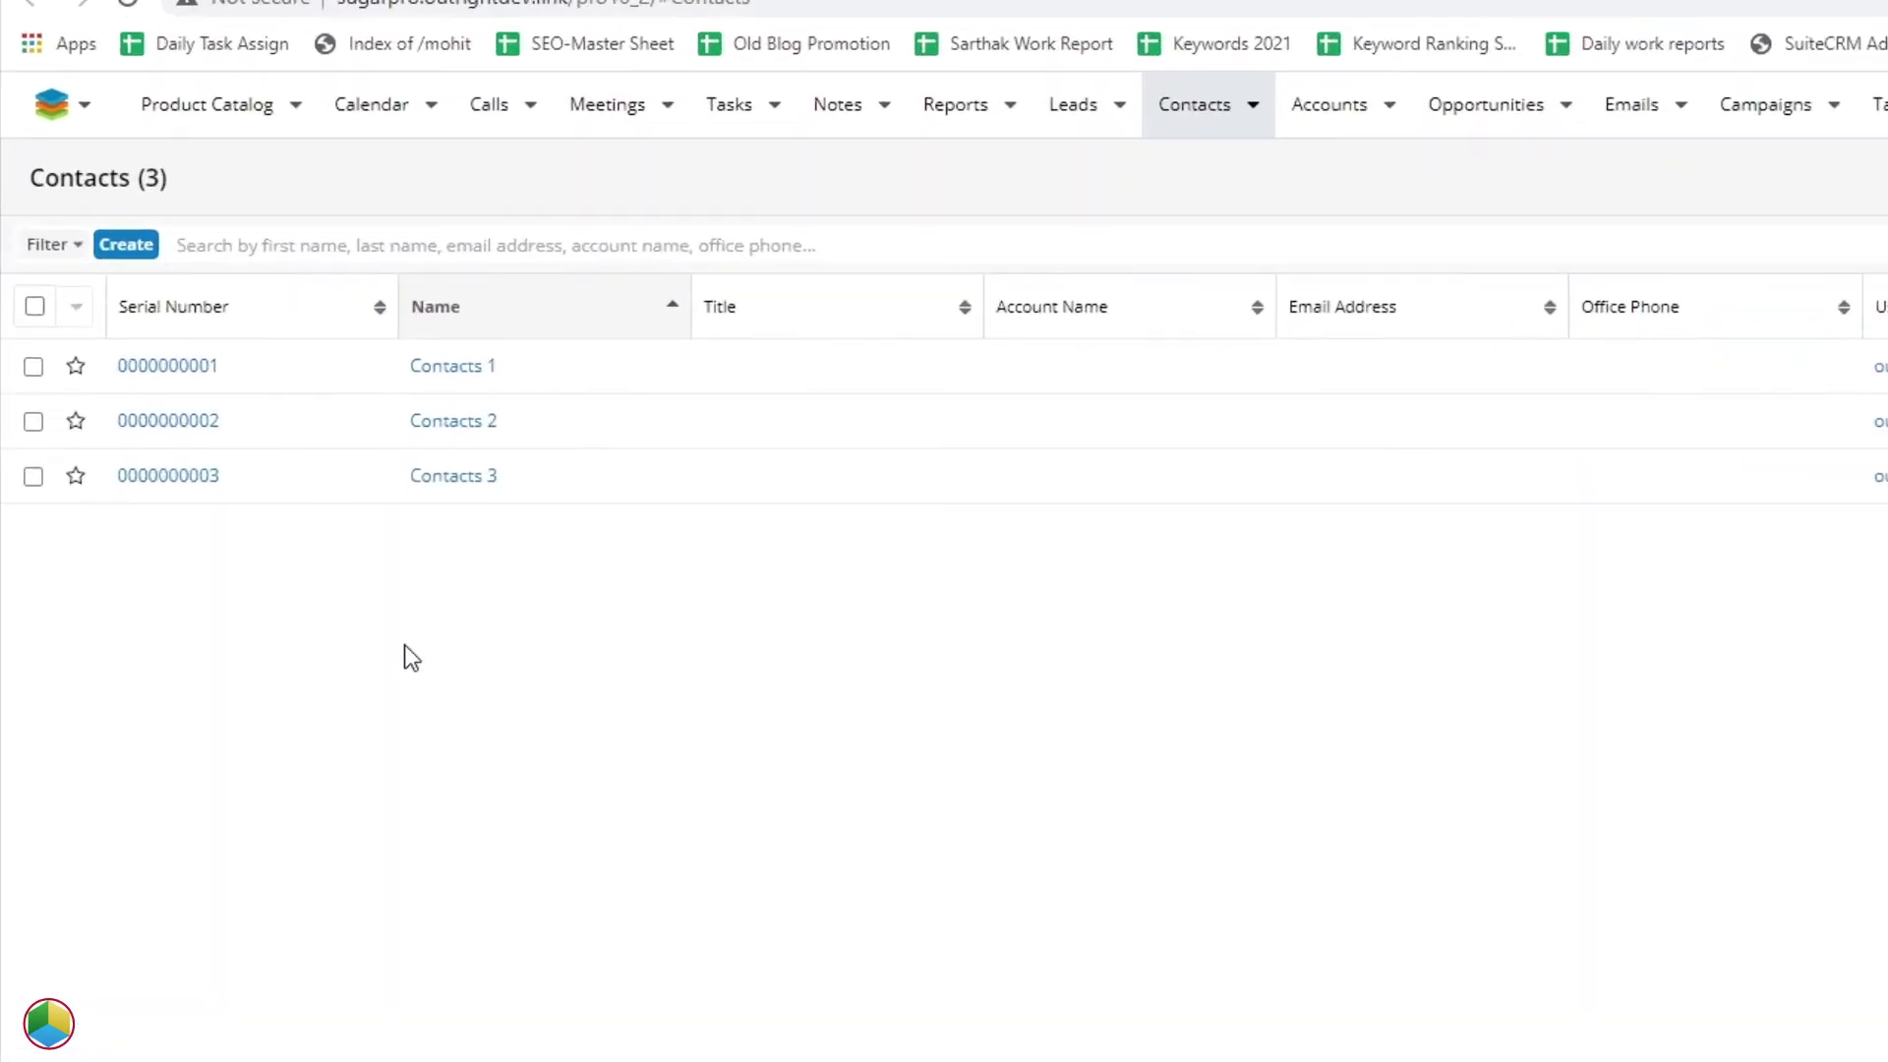
double_click(154, 316)
double_click(242, 421)
double_click(230, 478)
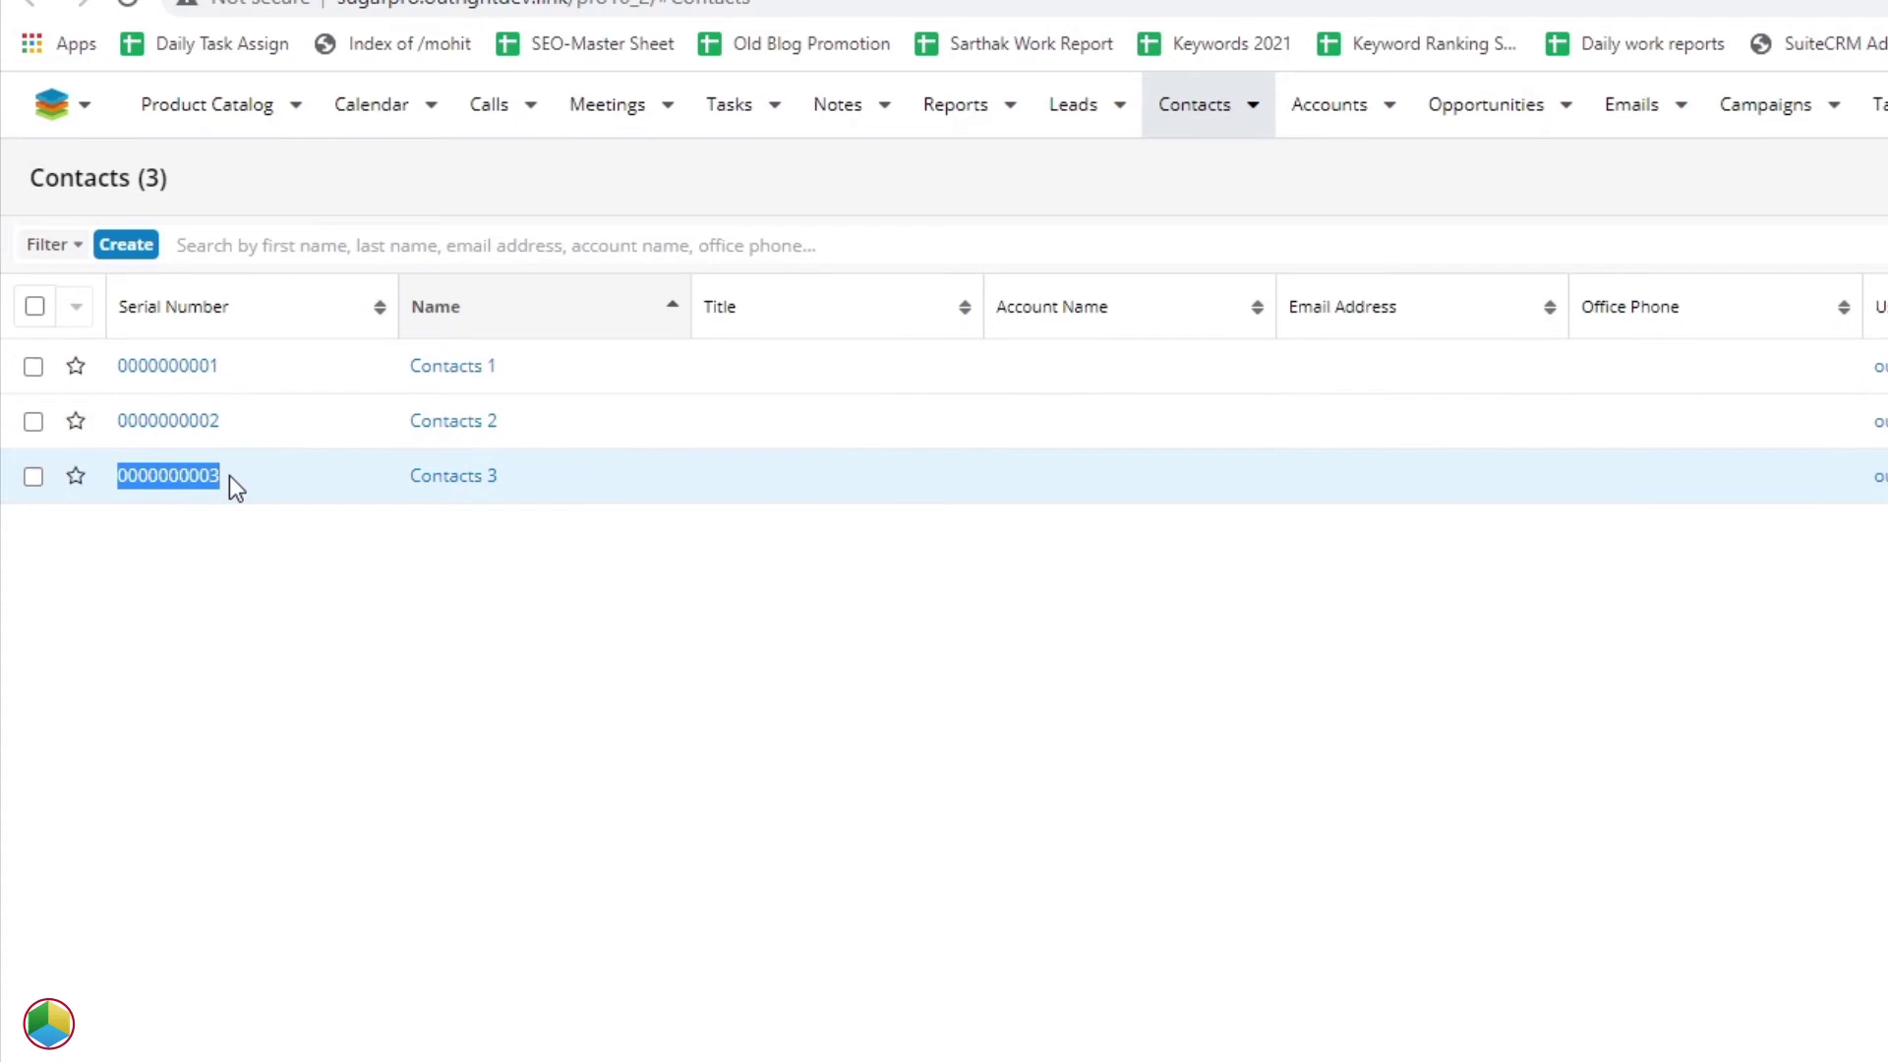
left_click(343, 27)
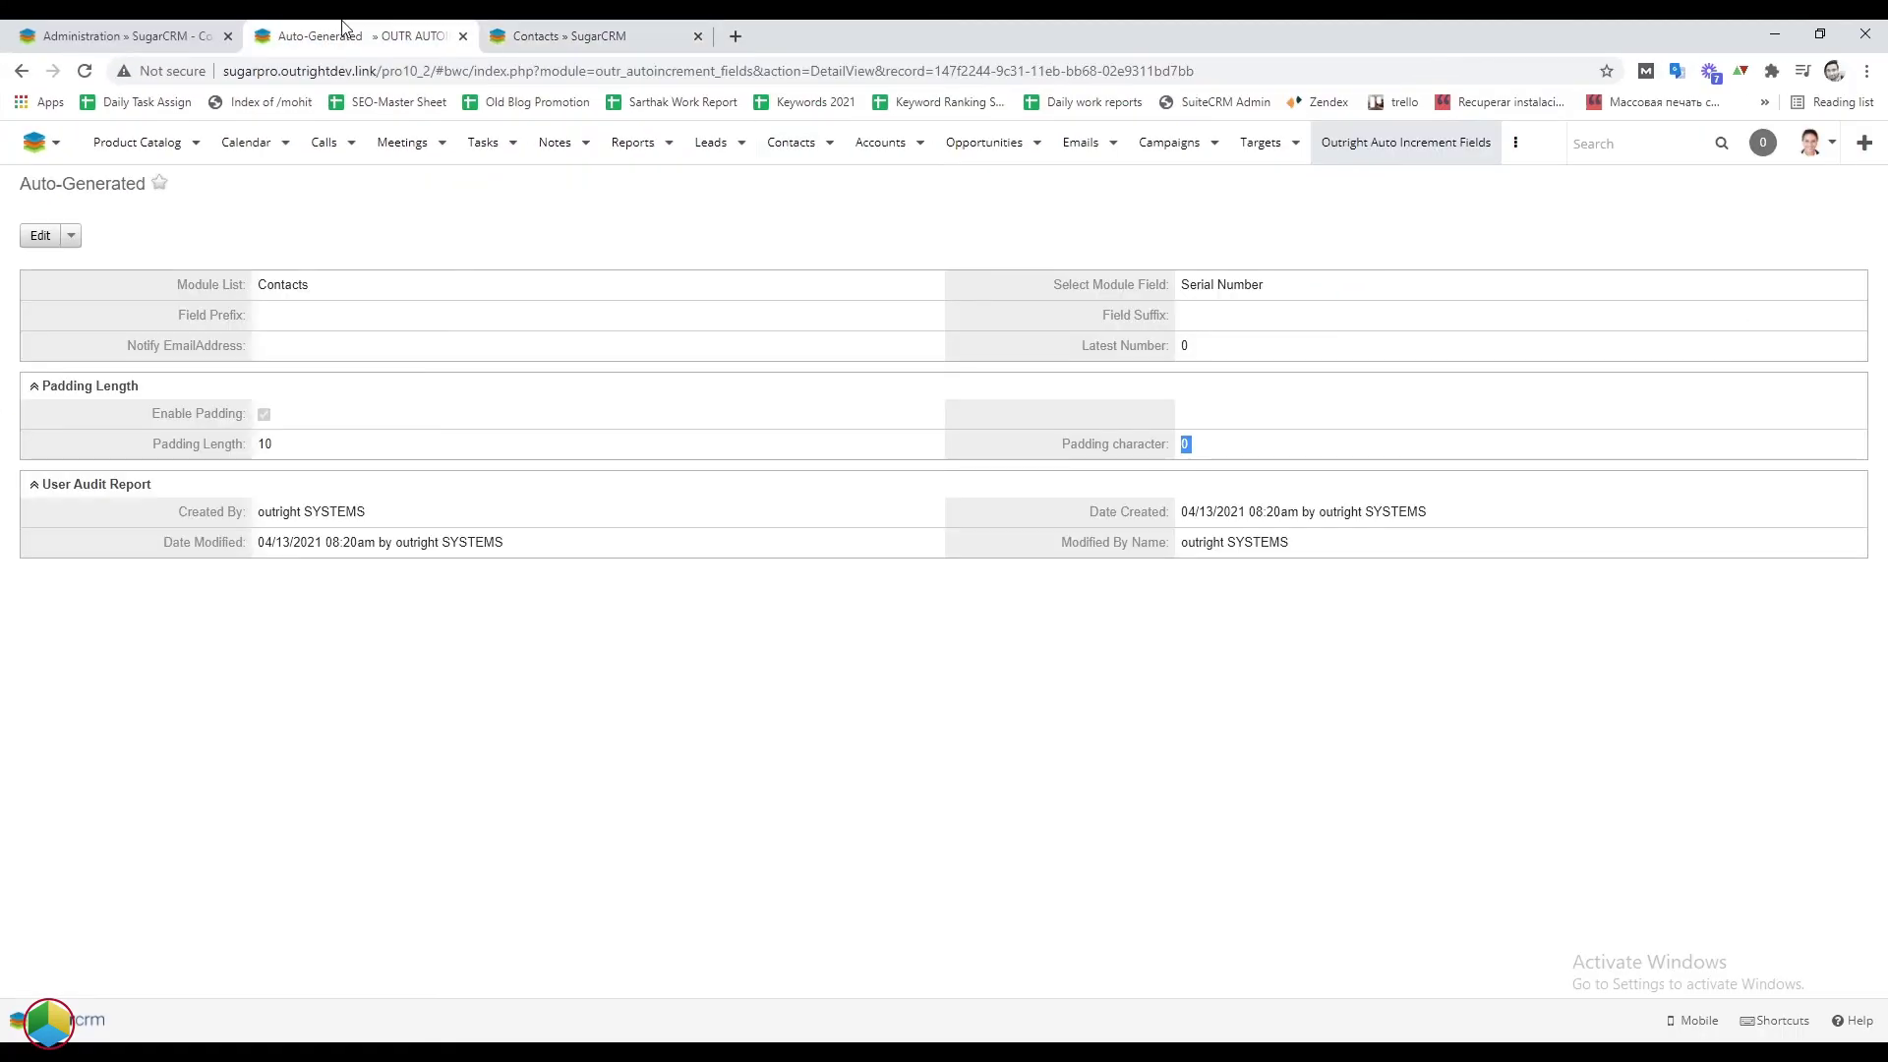
- Check the Targets list's three unnumbered targets, then open a blank auto-increment settings form
left_click(461, 35)
left_click(459, 36)
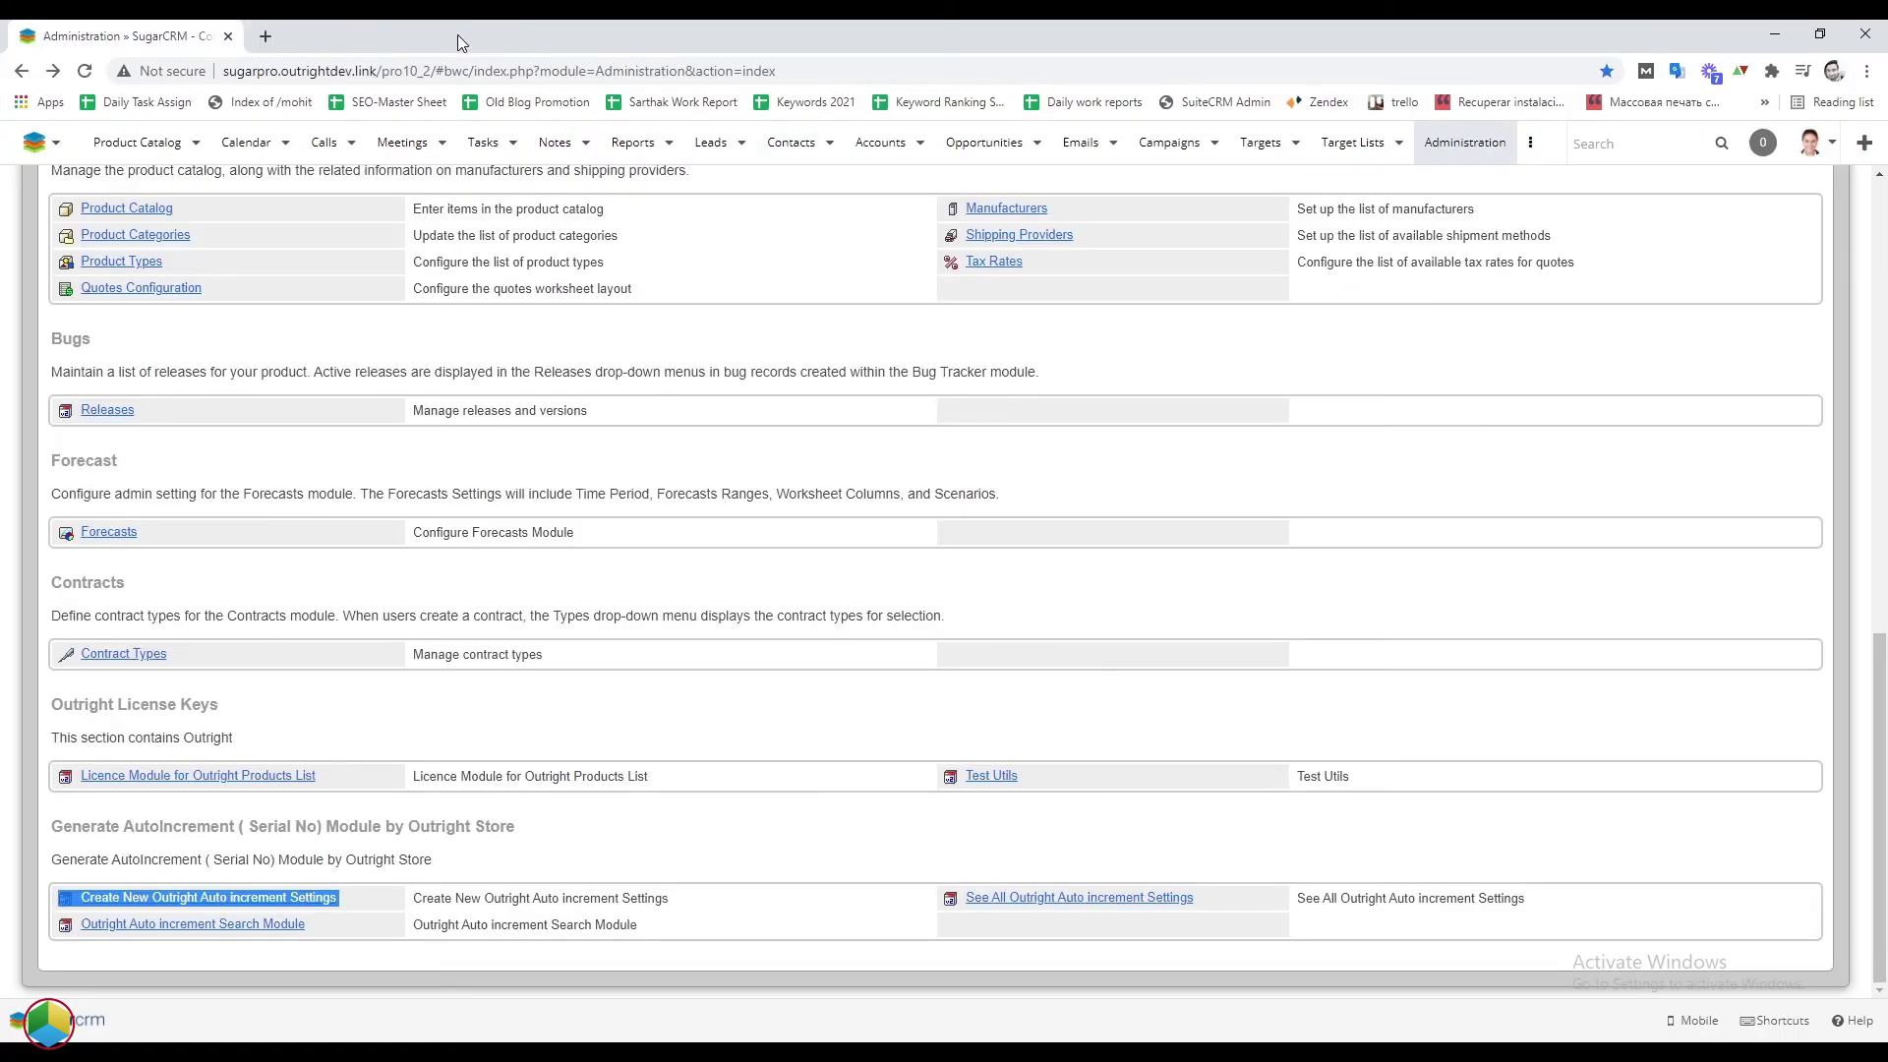
left_click(1278, 143)
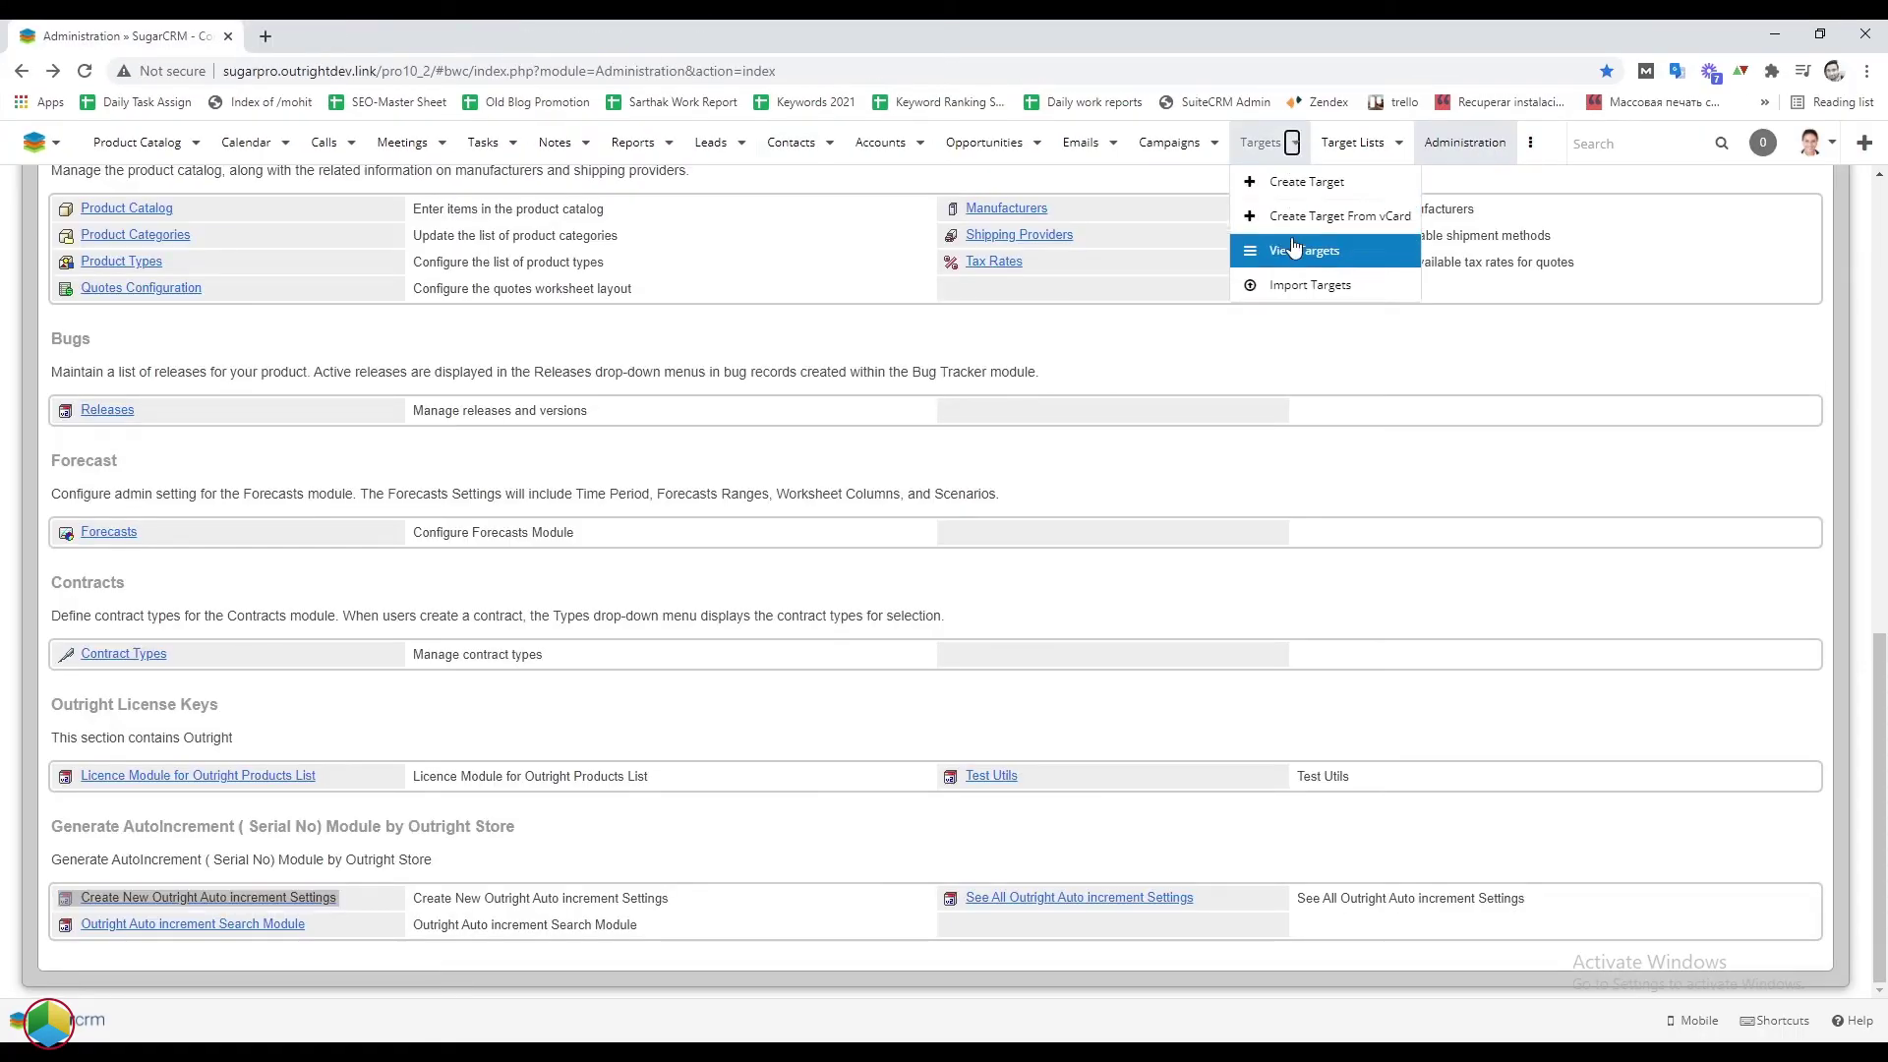
middle_click(1293, 251)
left_click(437, 27)
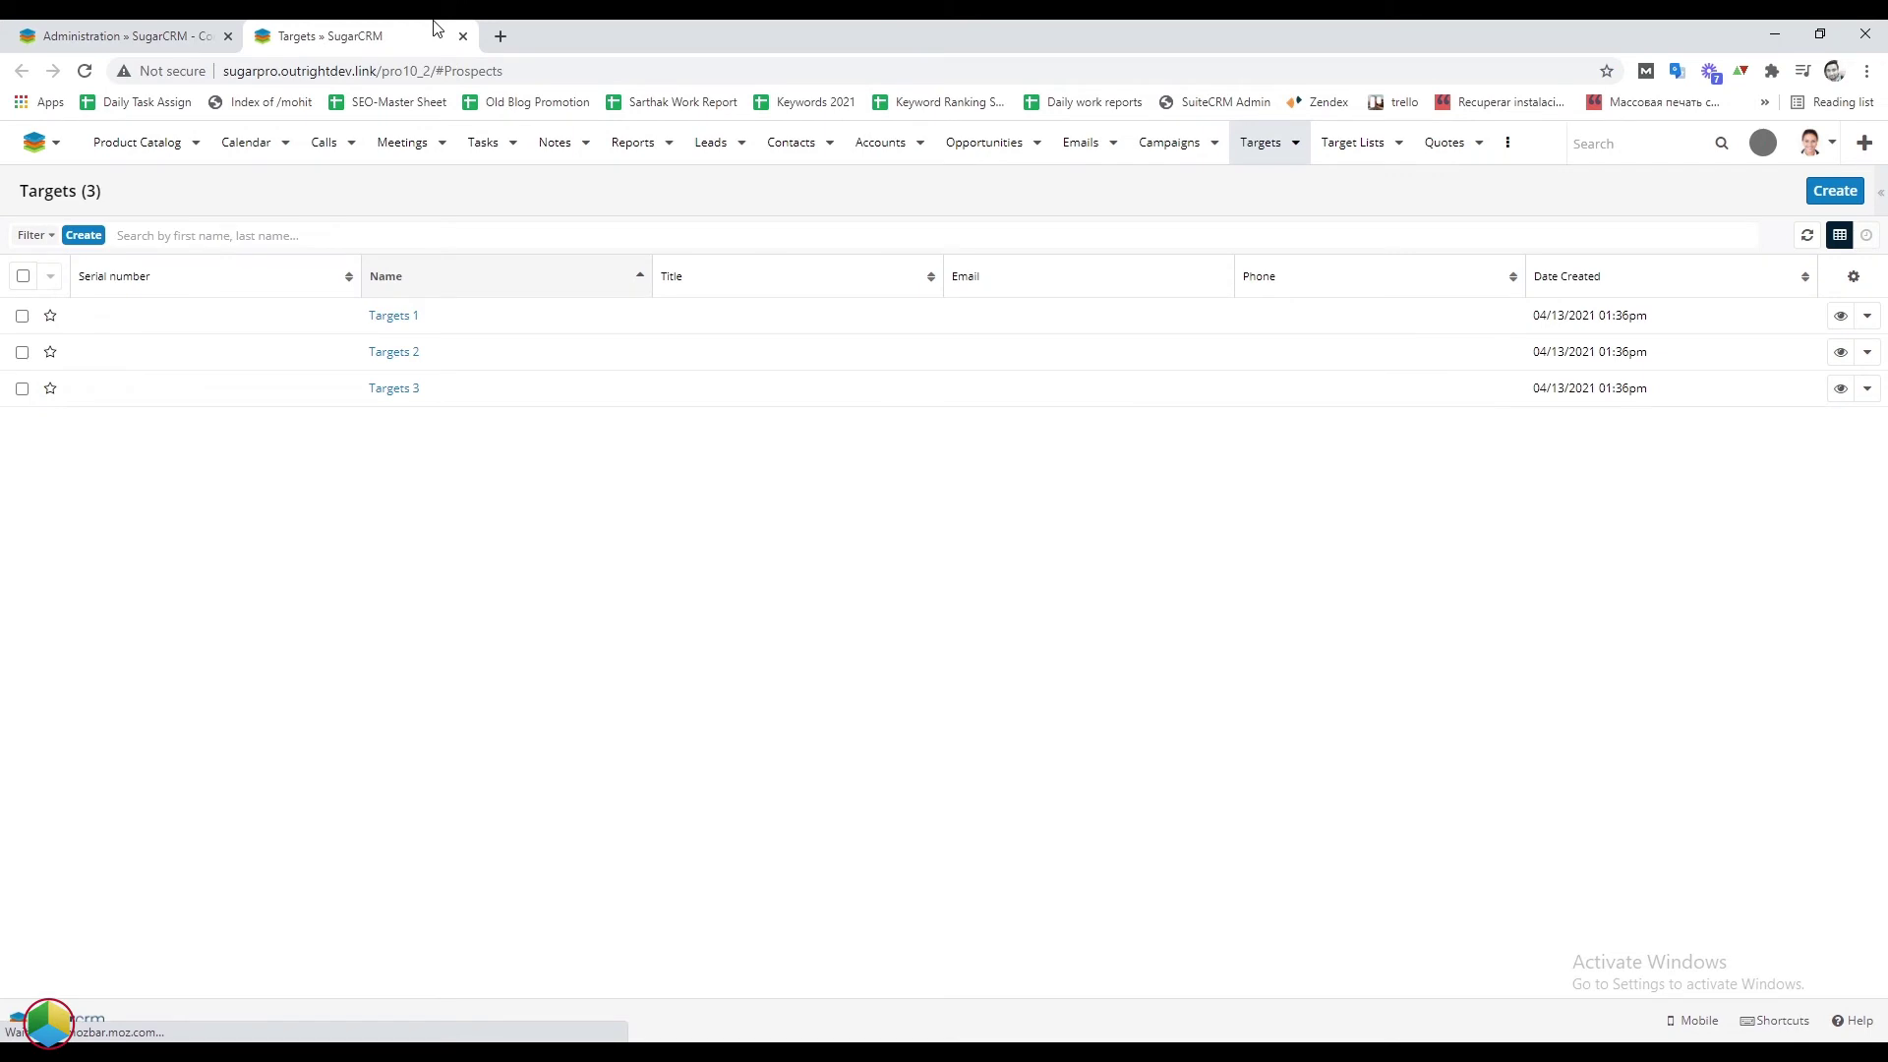
double_click(88, 188)
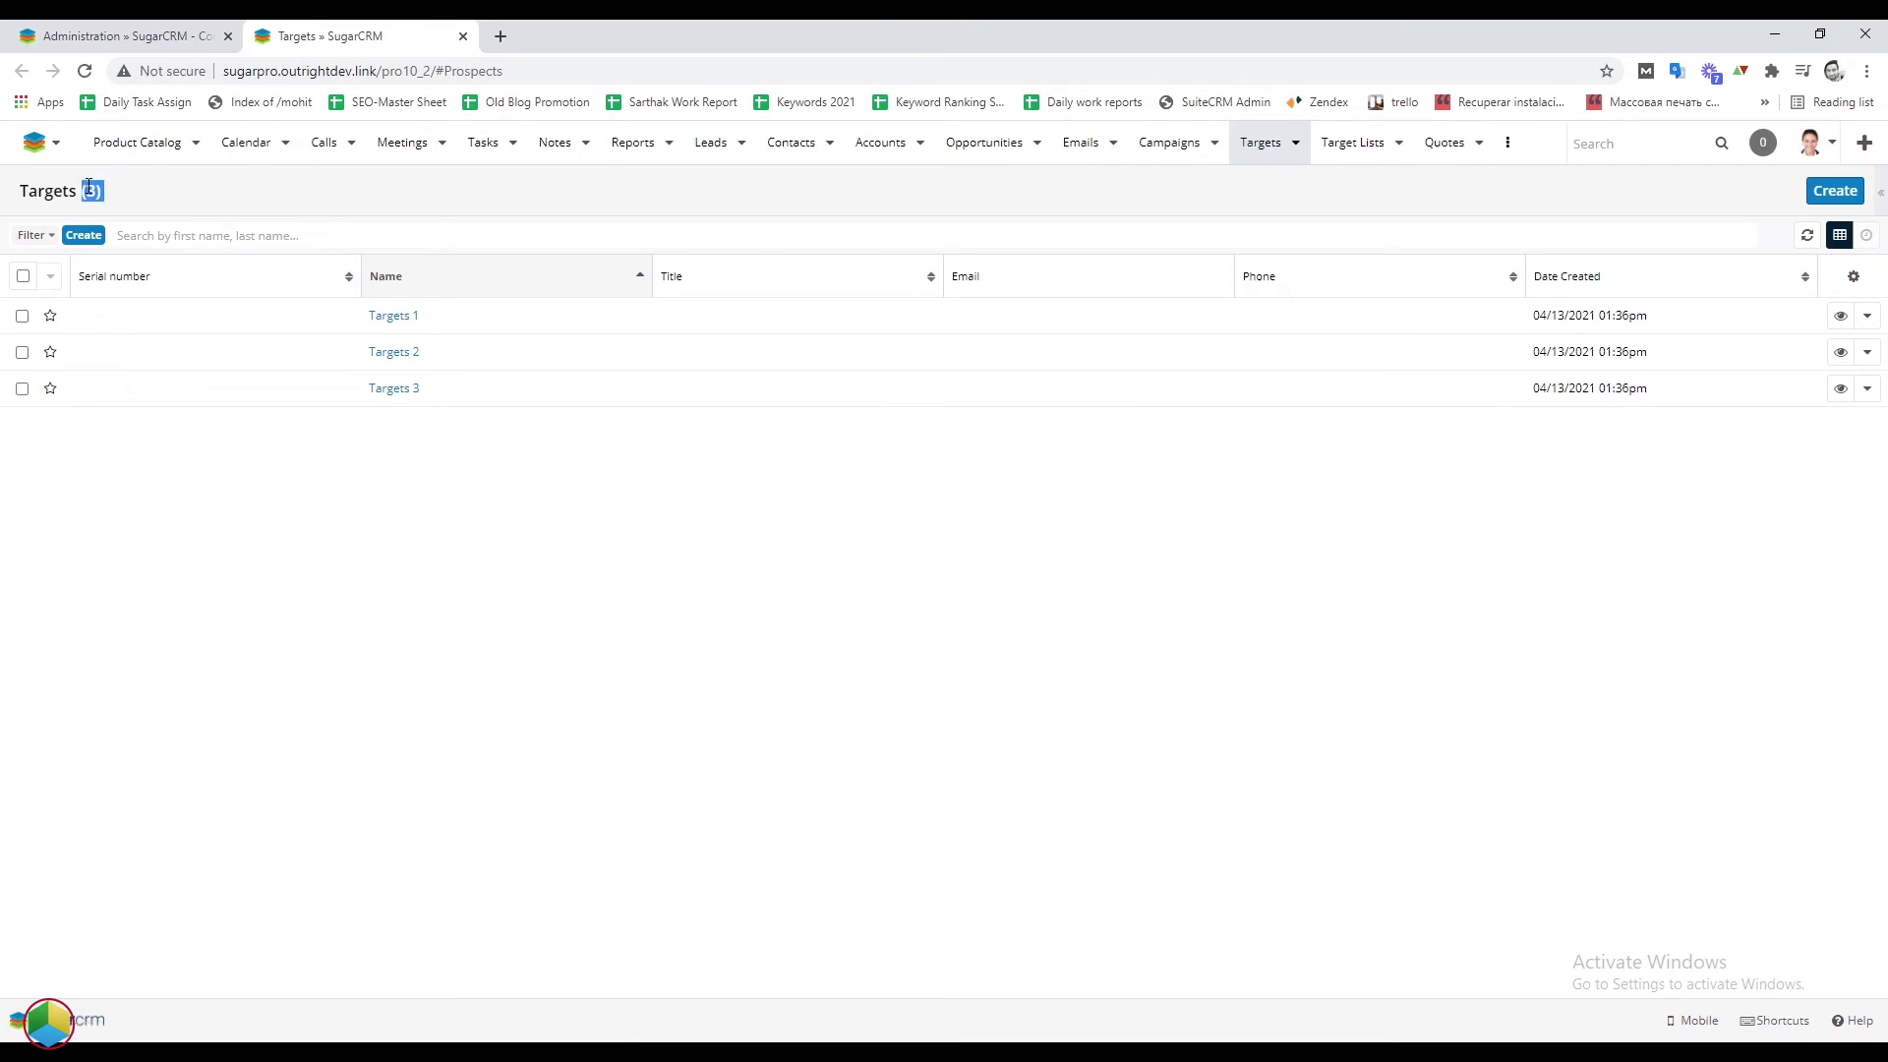
left_click(68, 27)
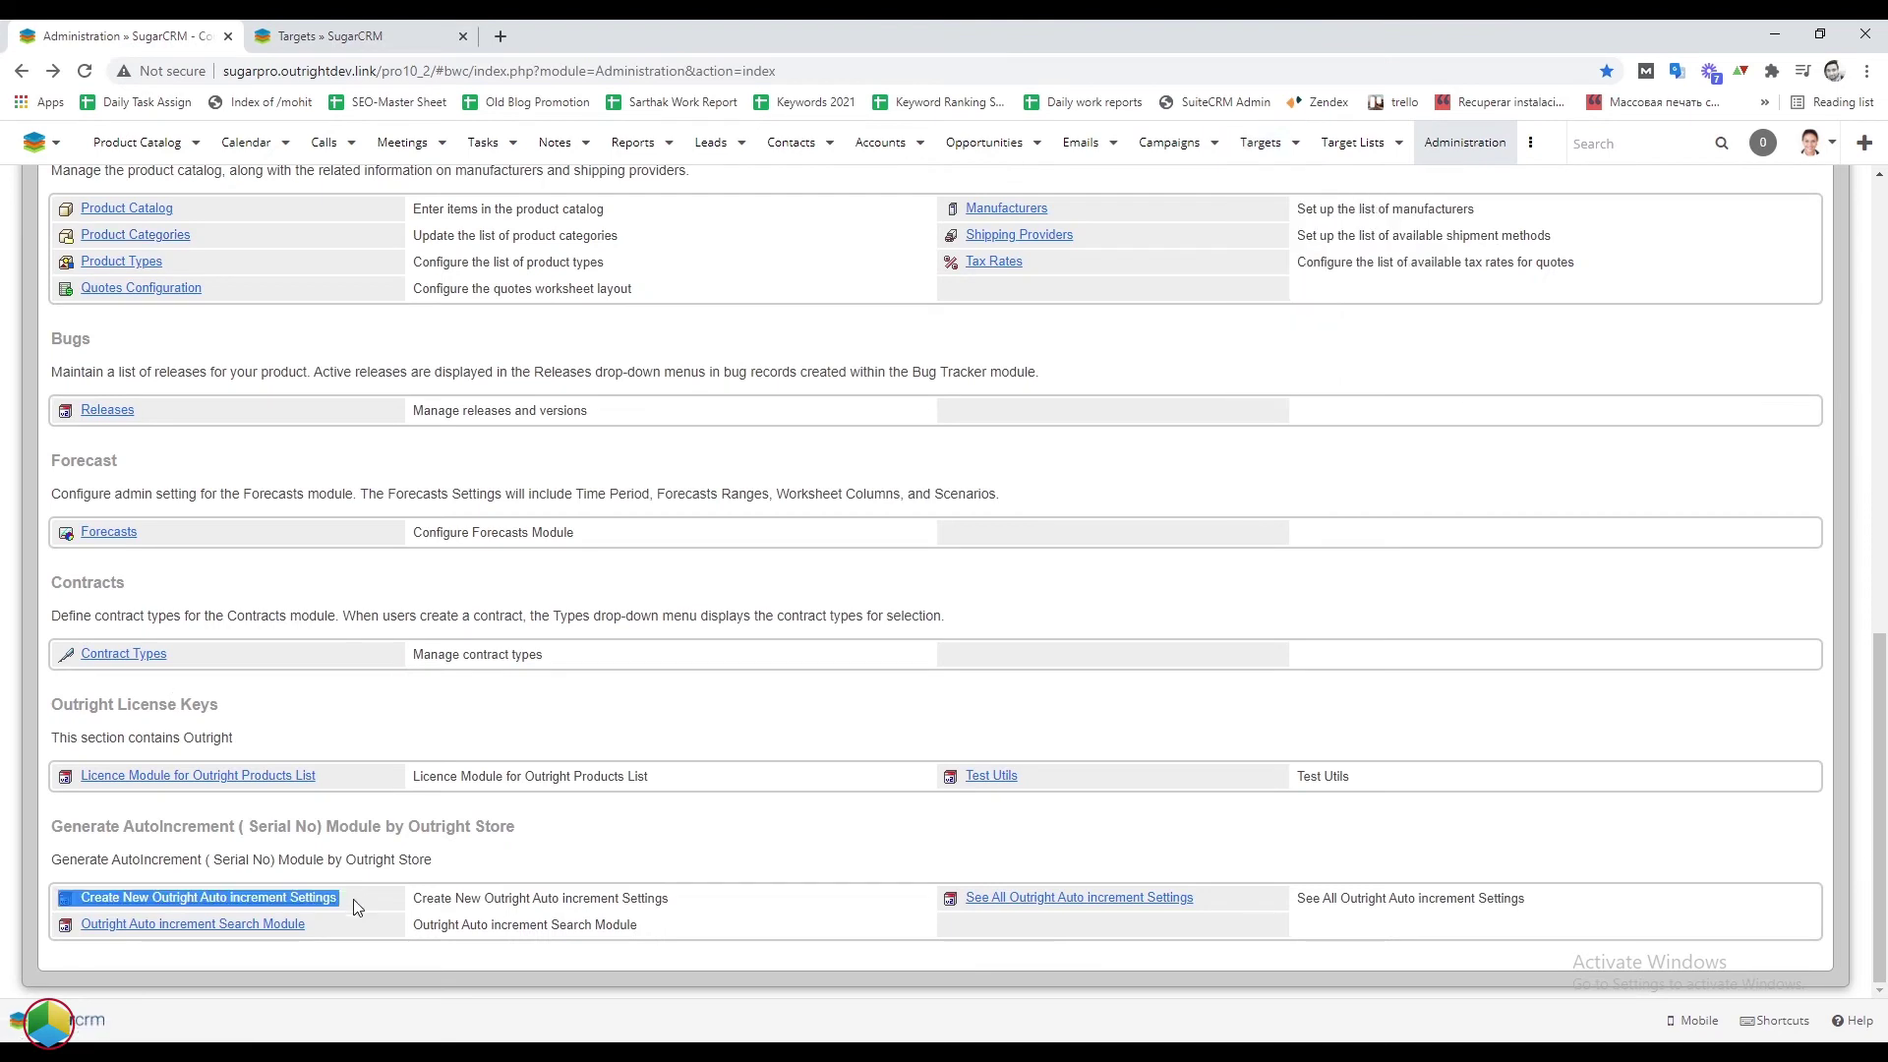
middle_click(325, 898)
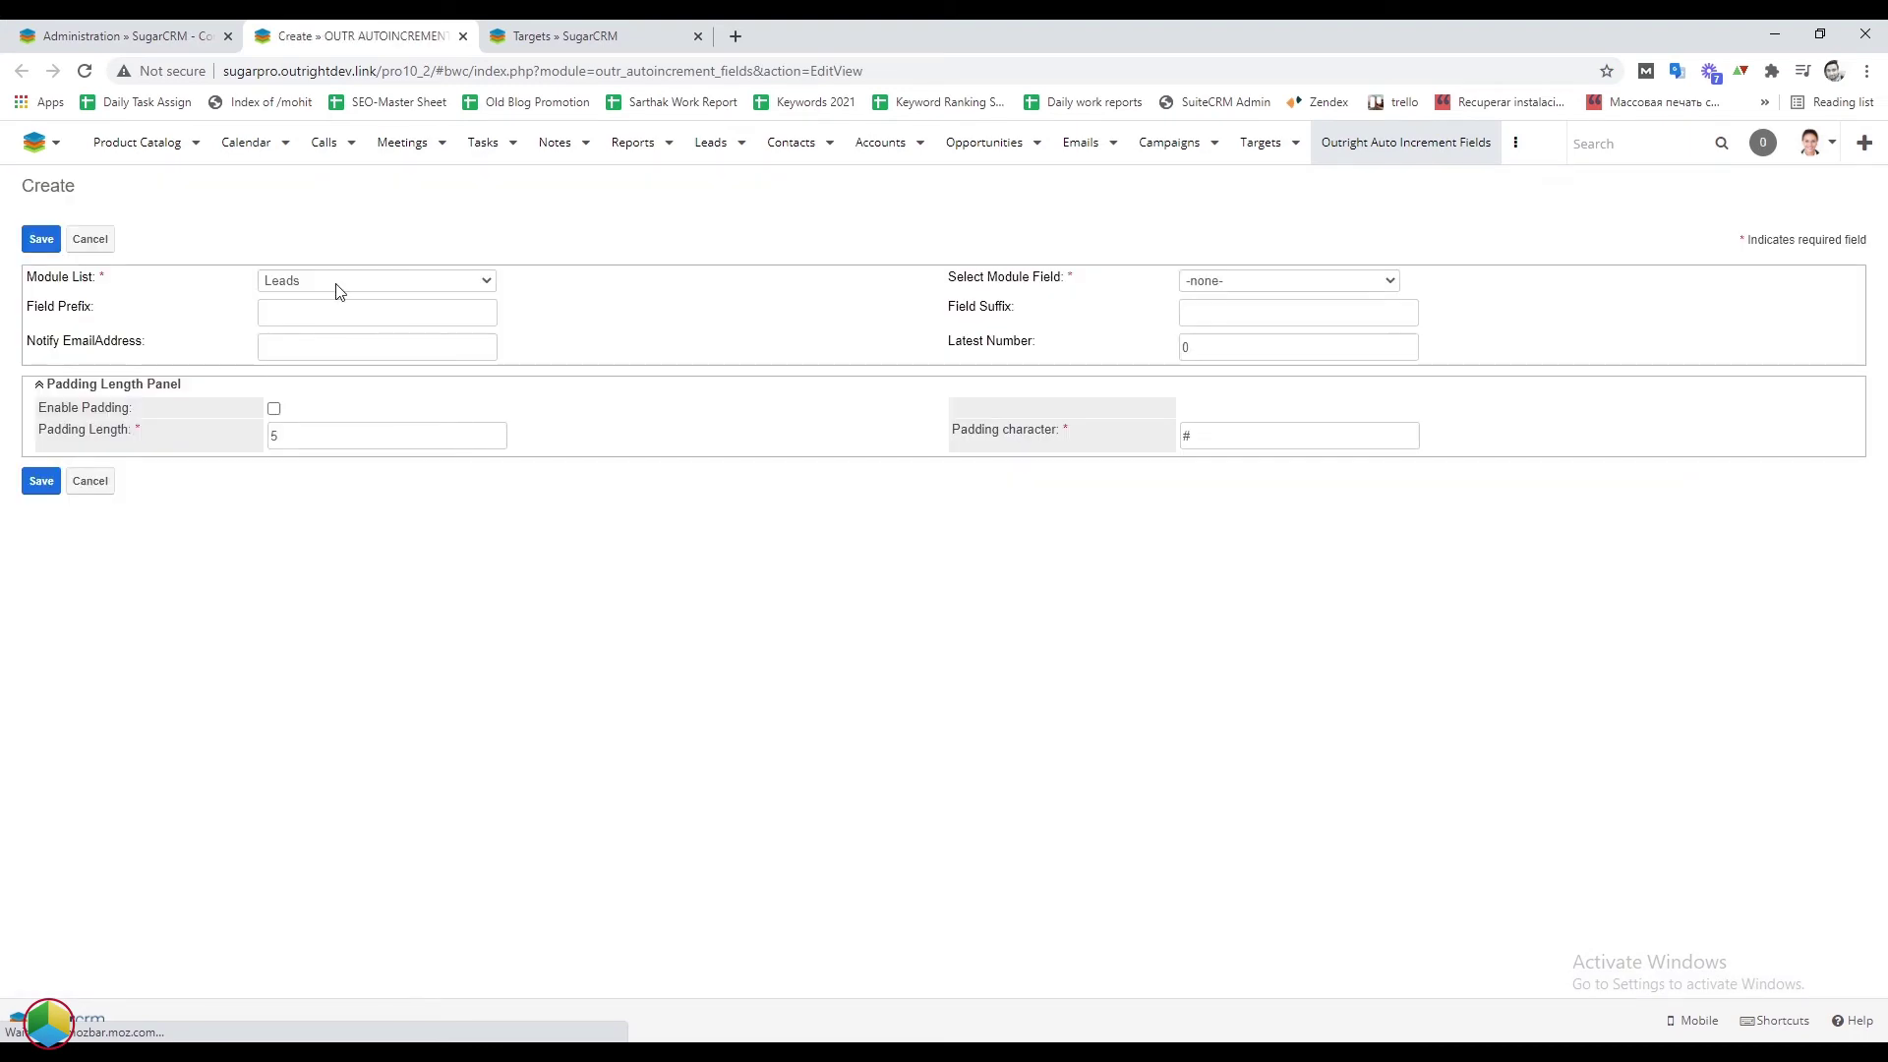
- Set up the Targets Serial number field with Latest Number 9999 and save it
left_click(336, 288)
left_click(346, 311)
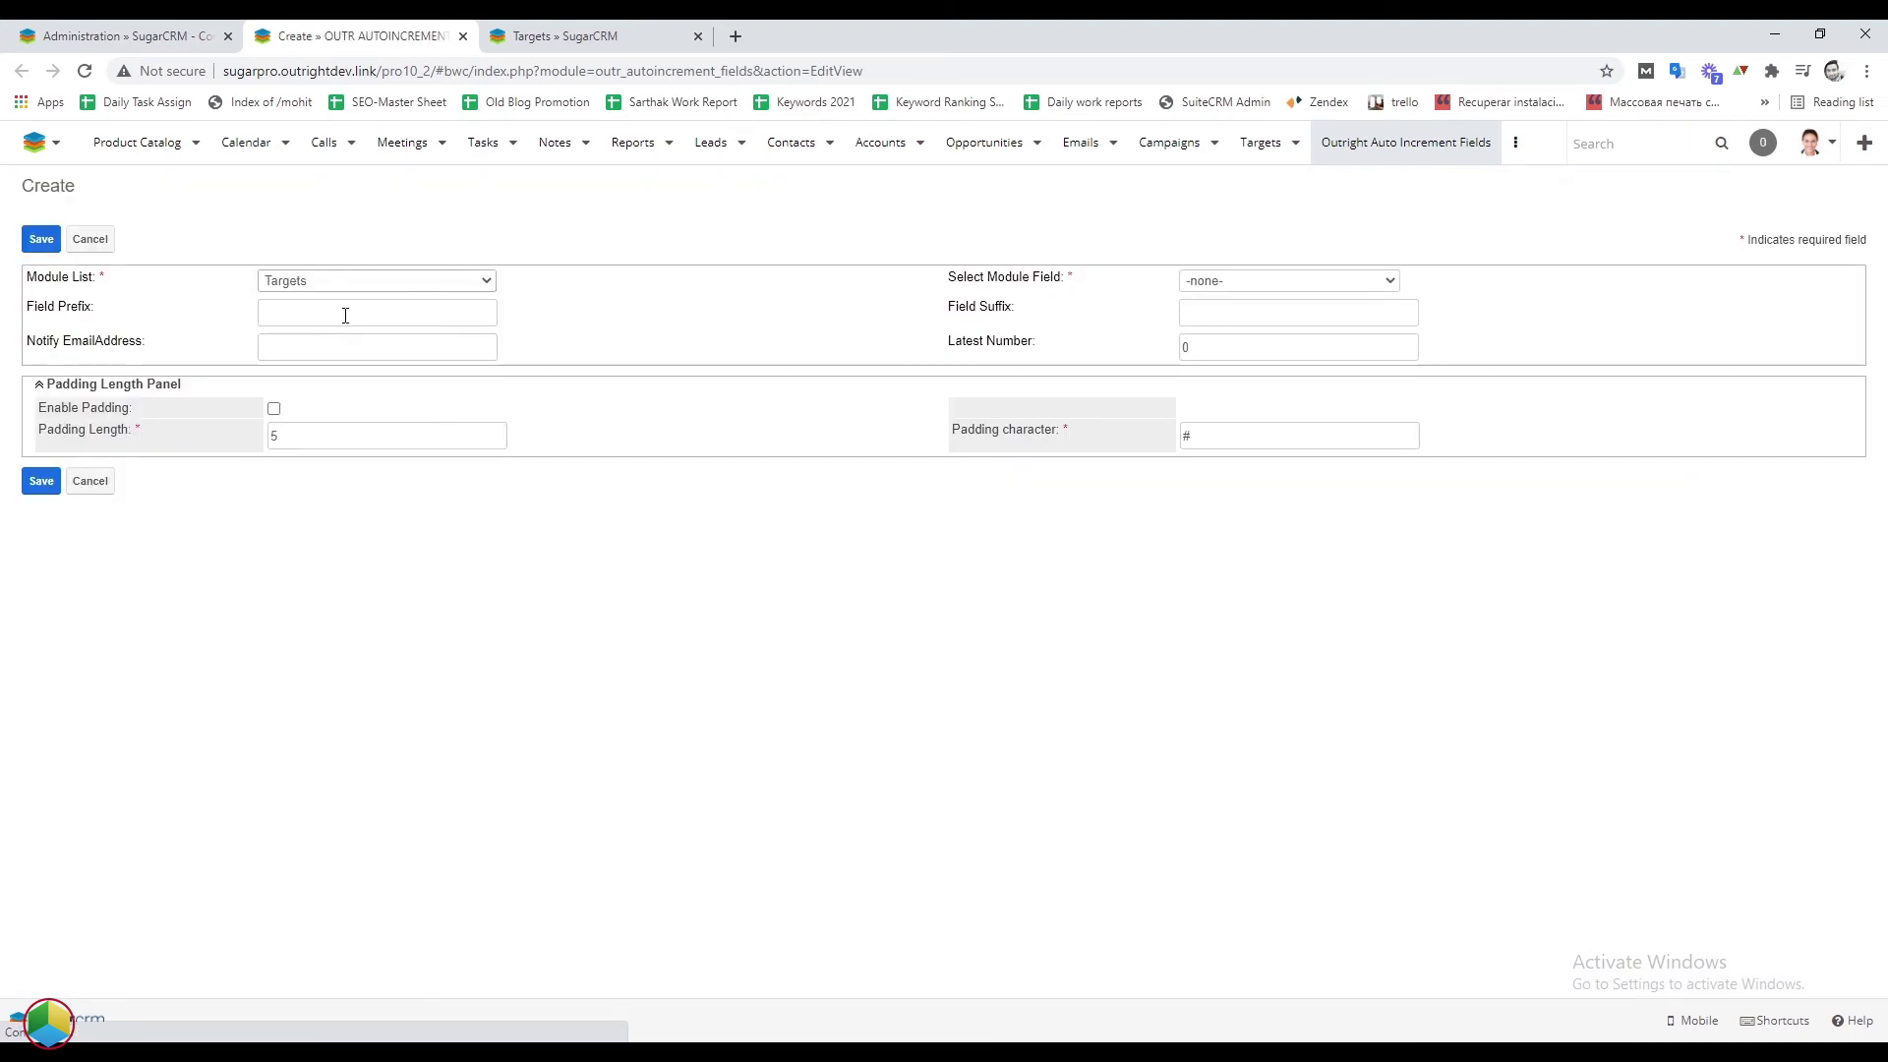
left_click(1263, 287)
left_click(1219, 350)
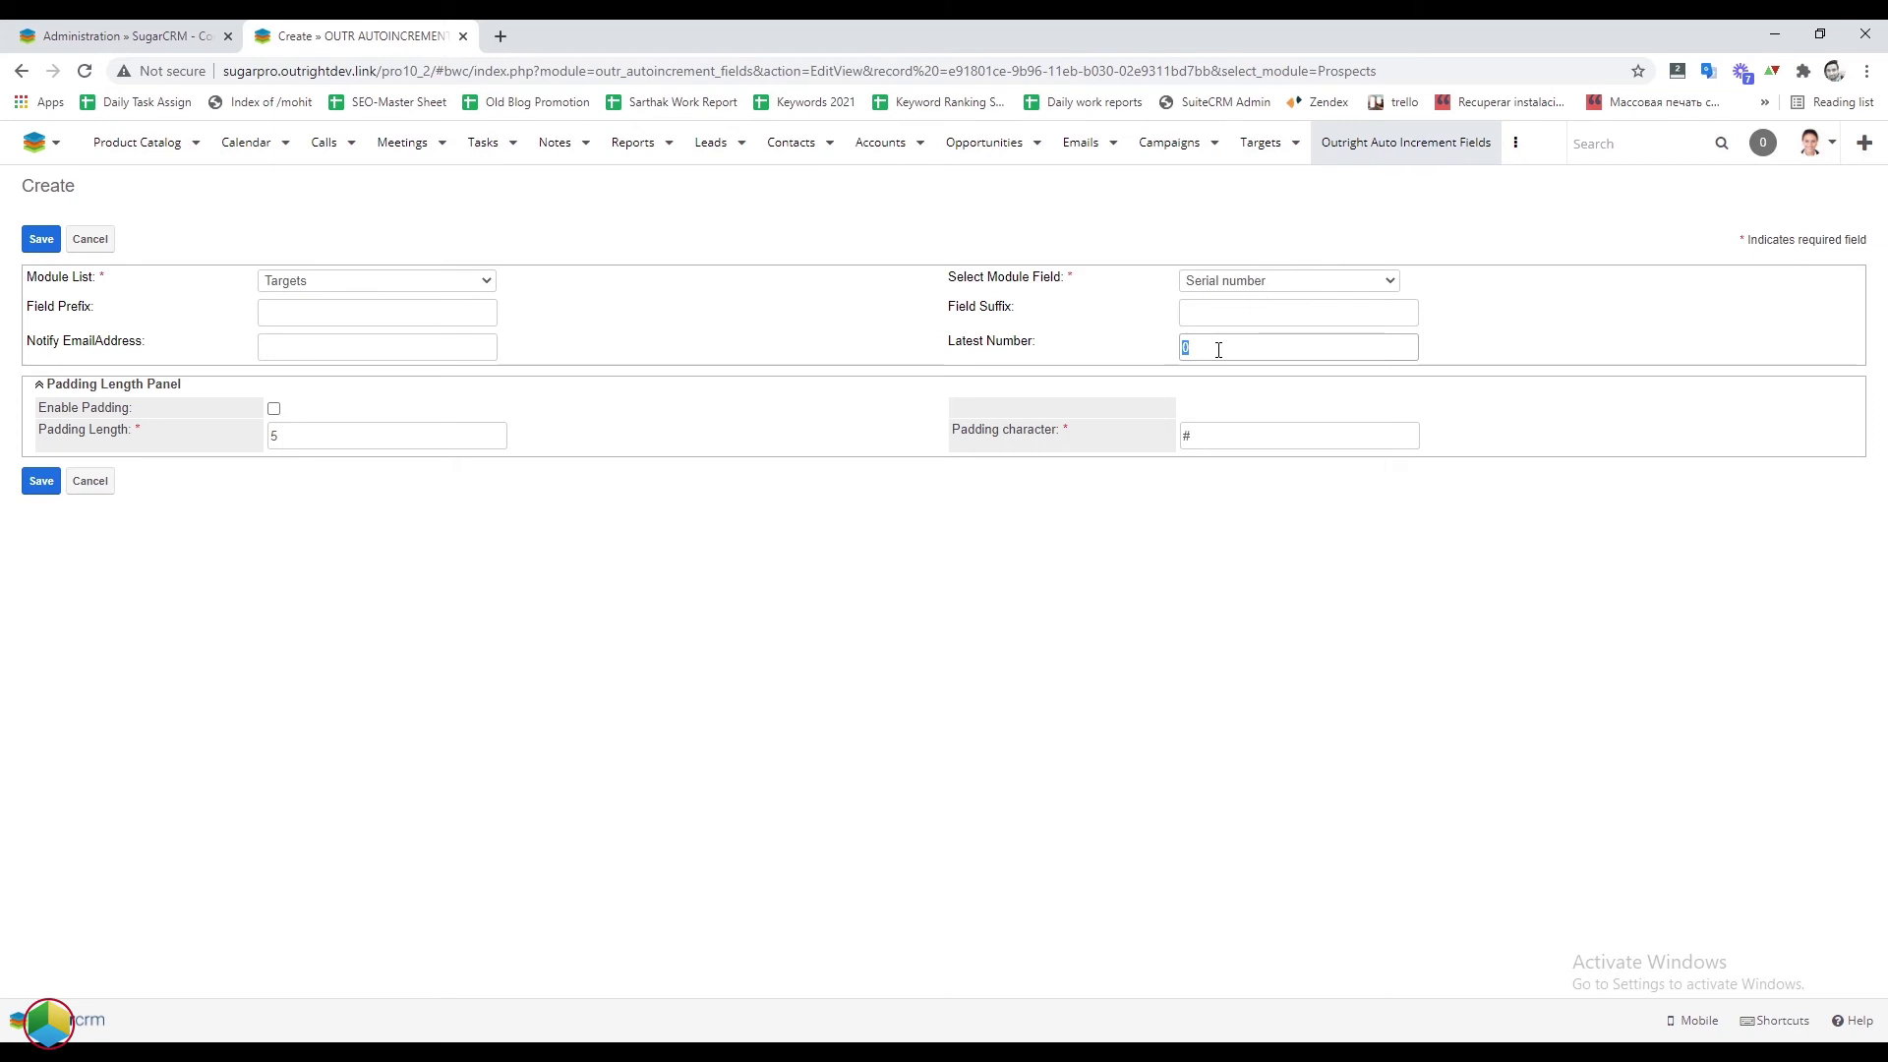
type("9999")
triple_click(1045, 349)
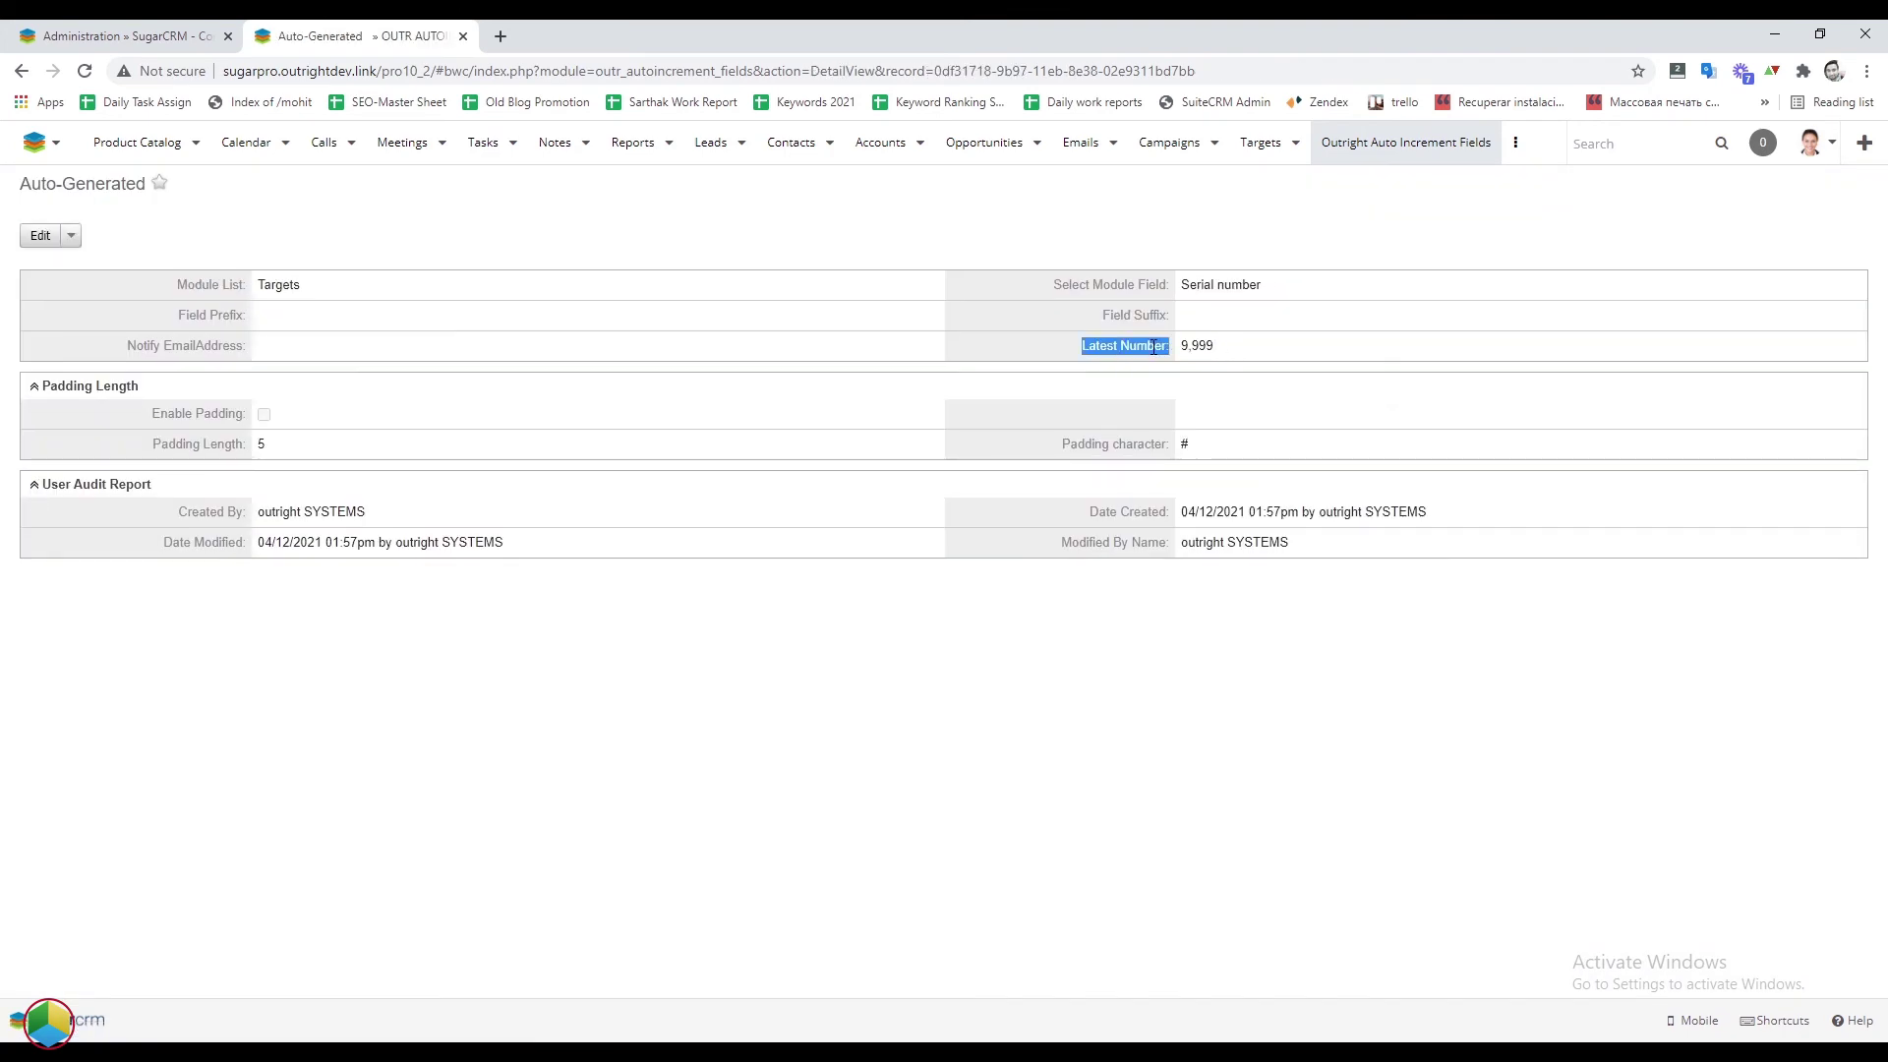
- Open the Targets list in a new tab and verify serials 10000, 10001 and 10002
double_click(319, 284)
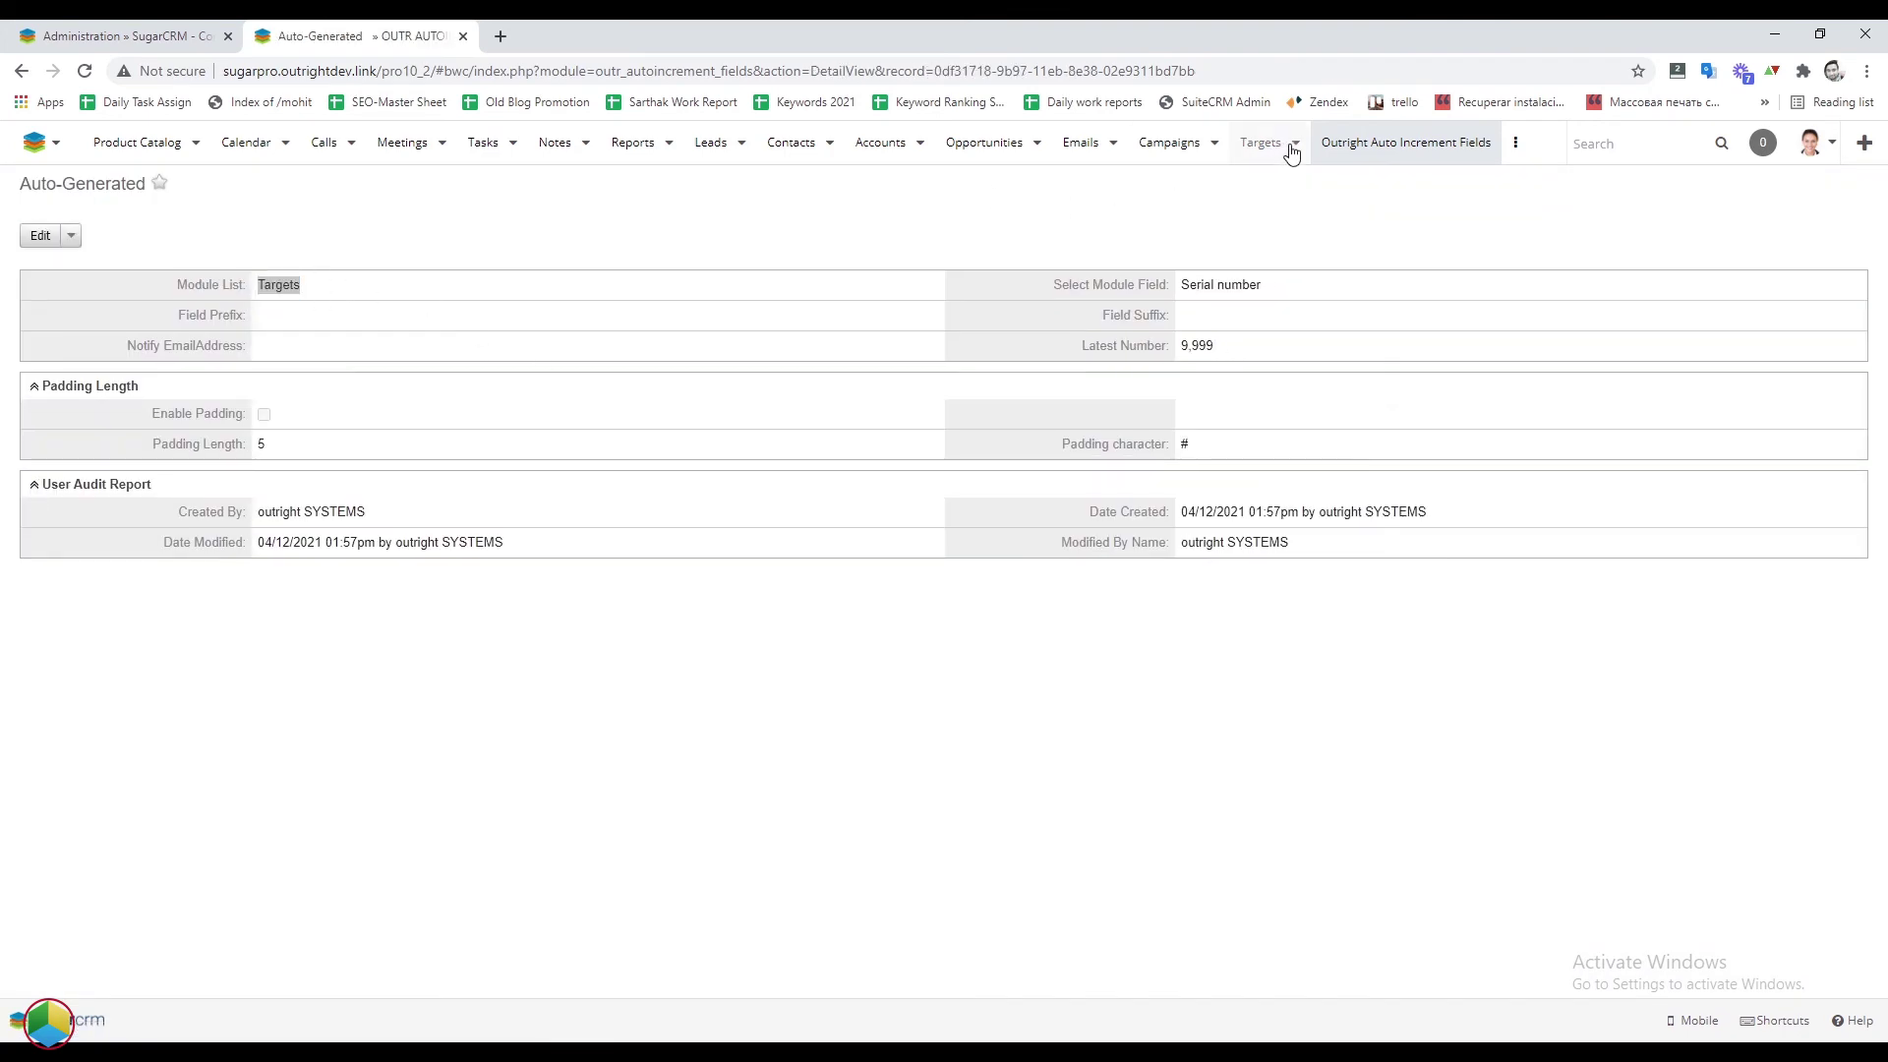
mouse_move(1268, 145)
middle_click(1298, 250)
key("ctrl+Tab")
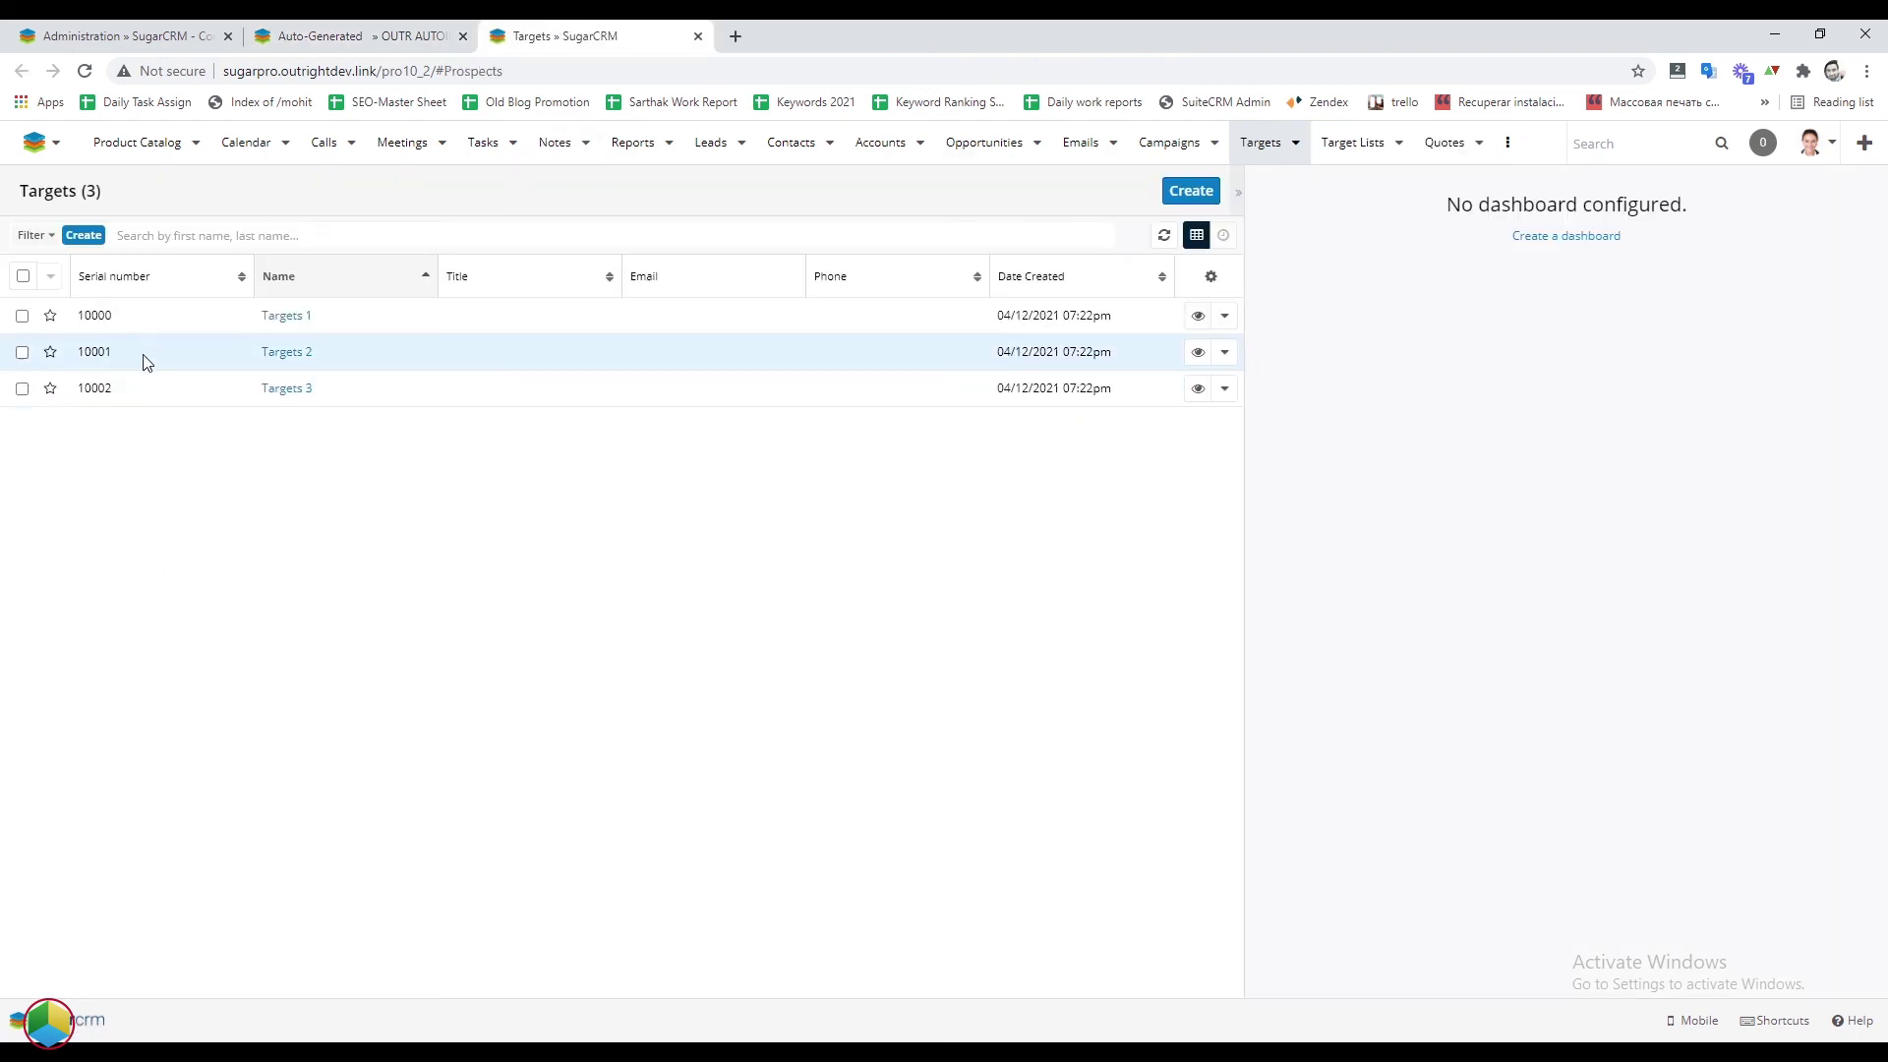
double_click(150, 315)
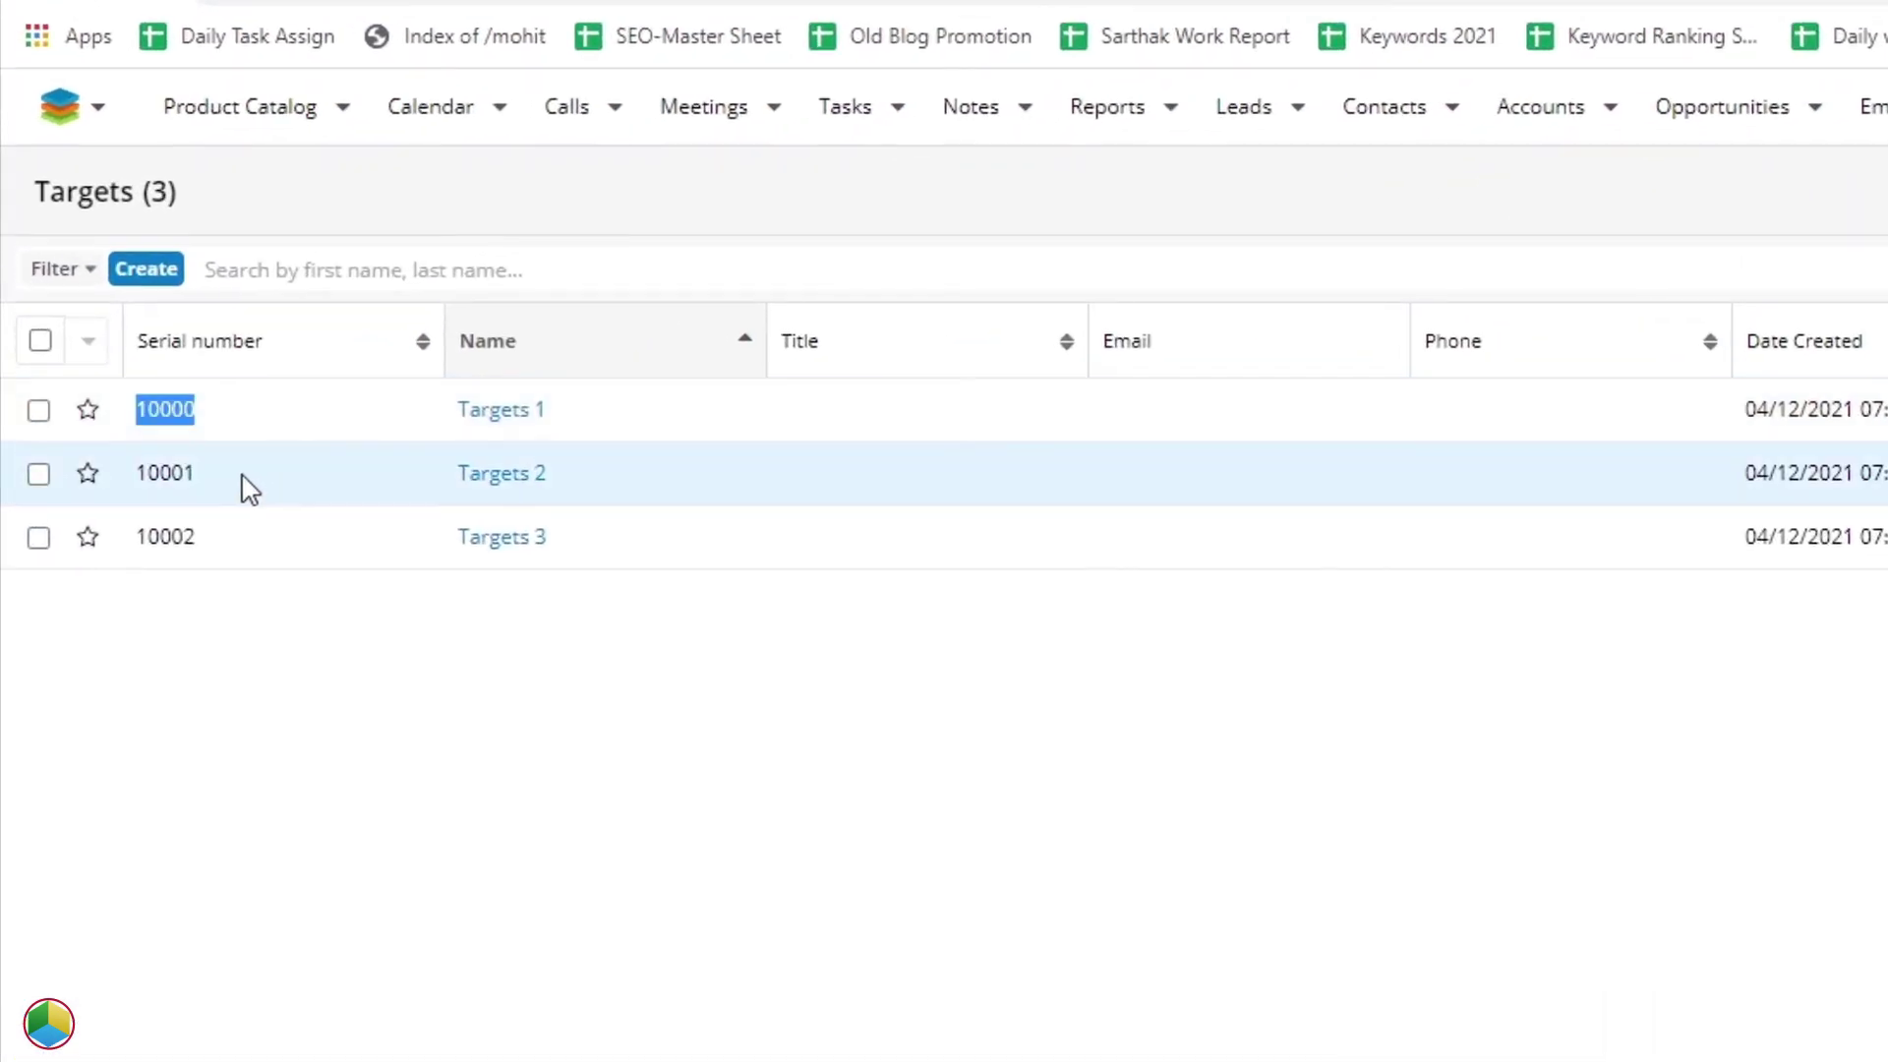
double_click(245, 488)
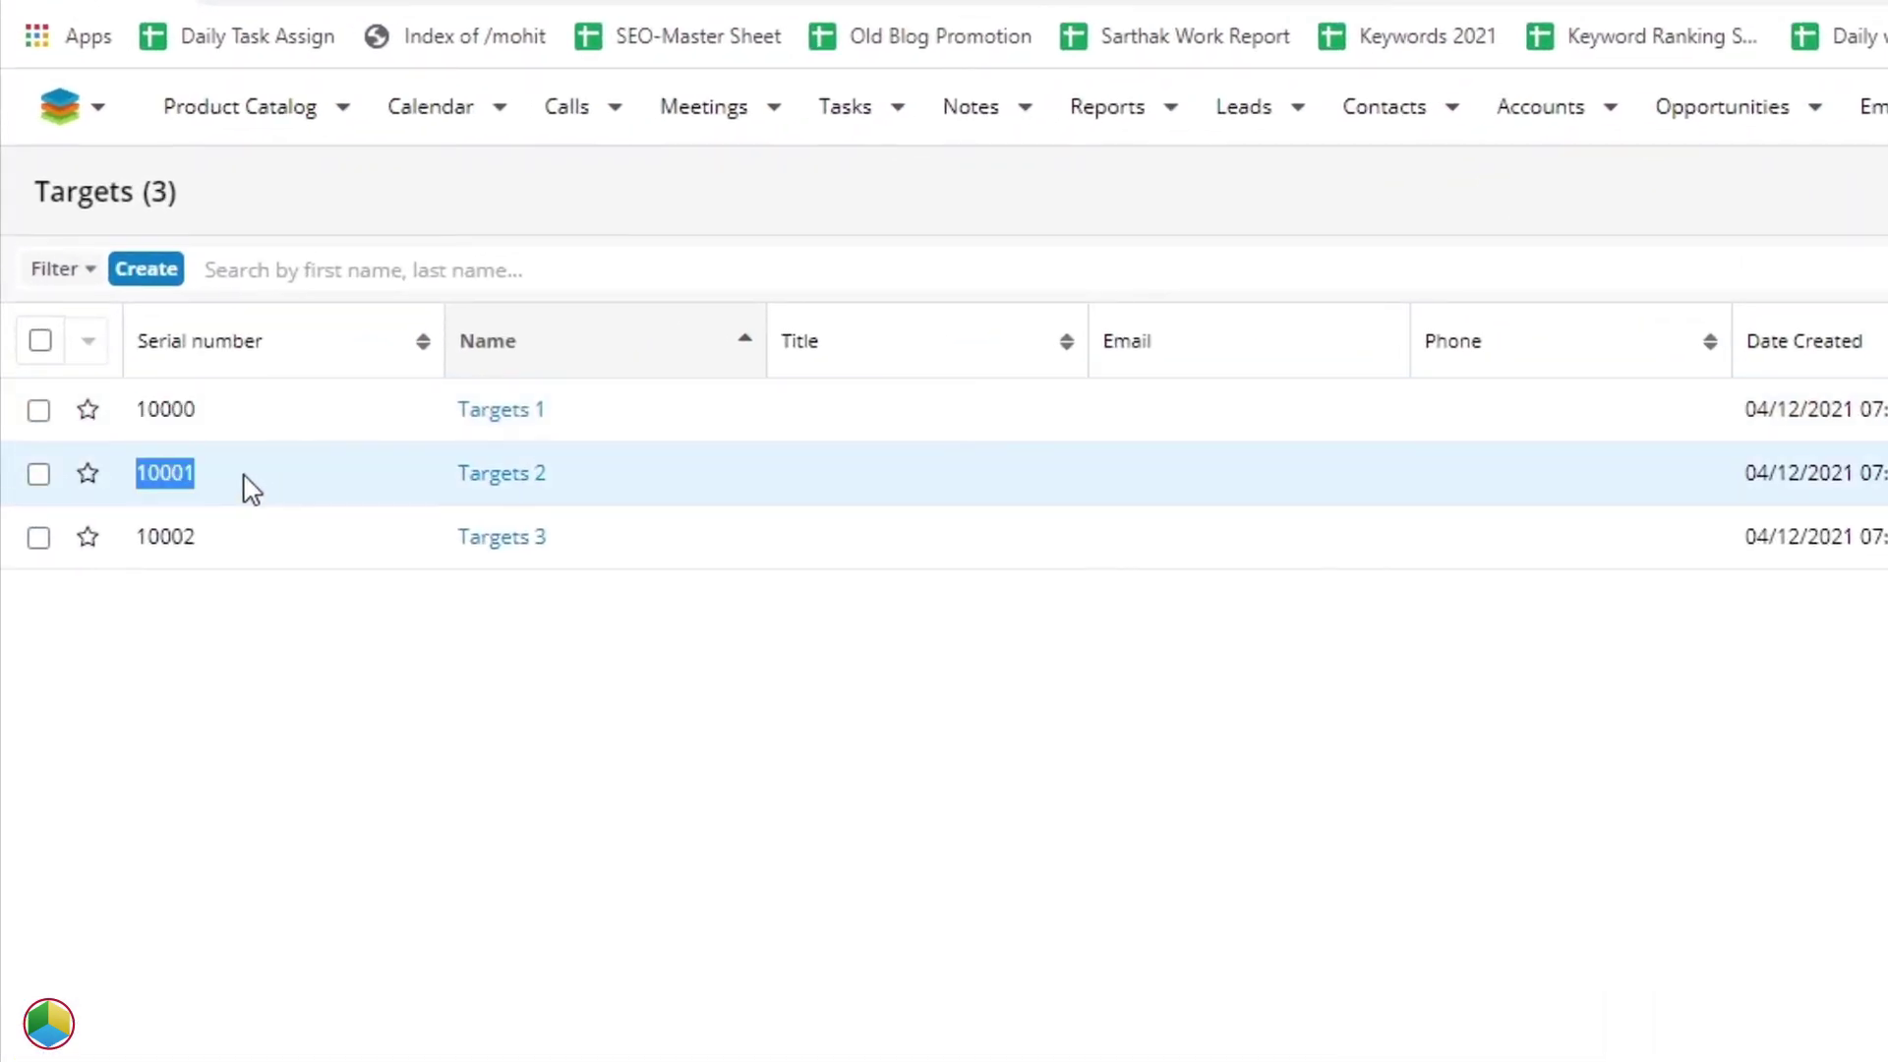
double_click(237, 535)
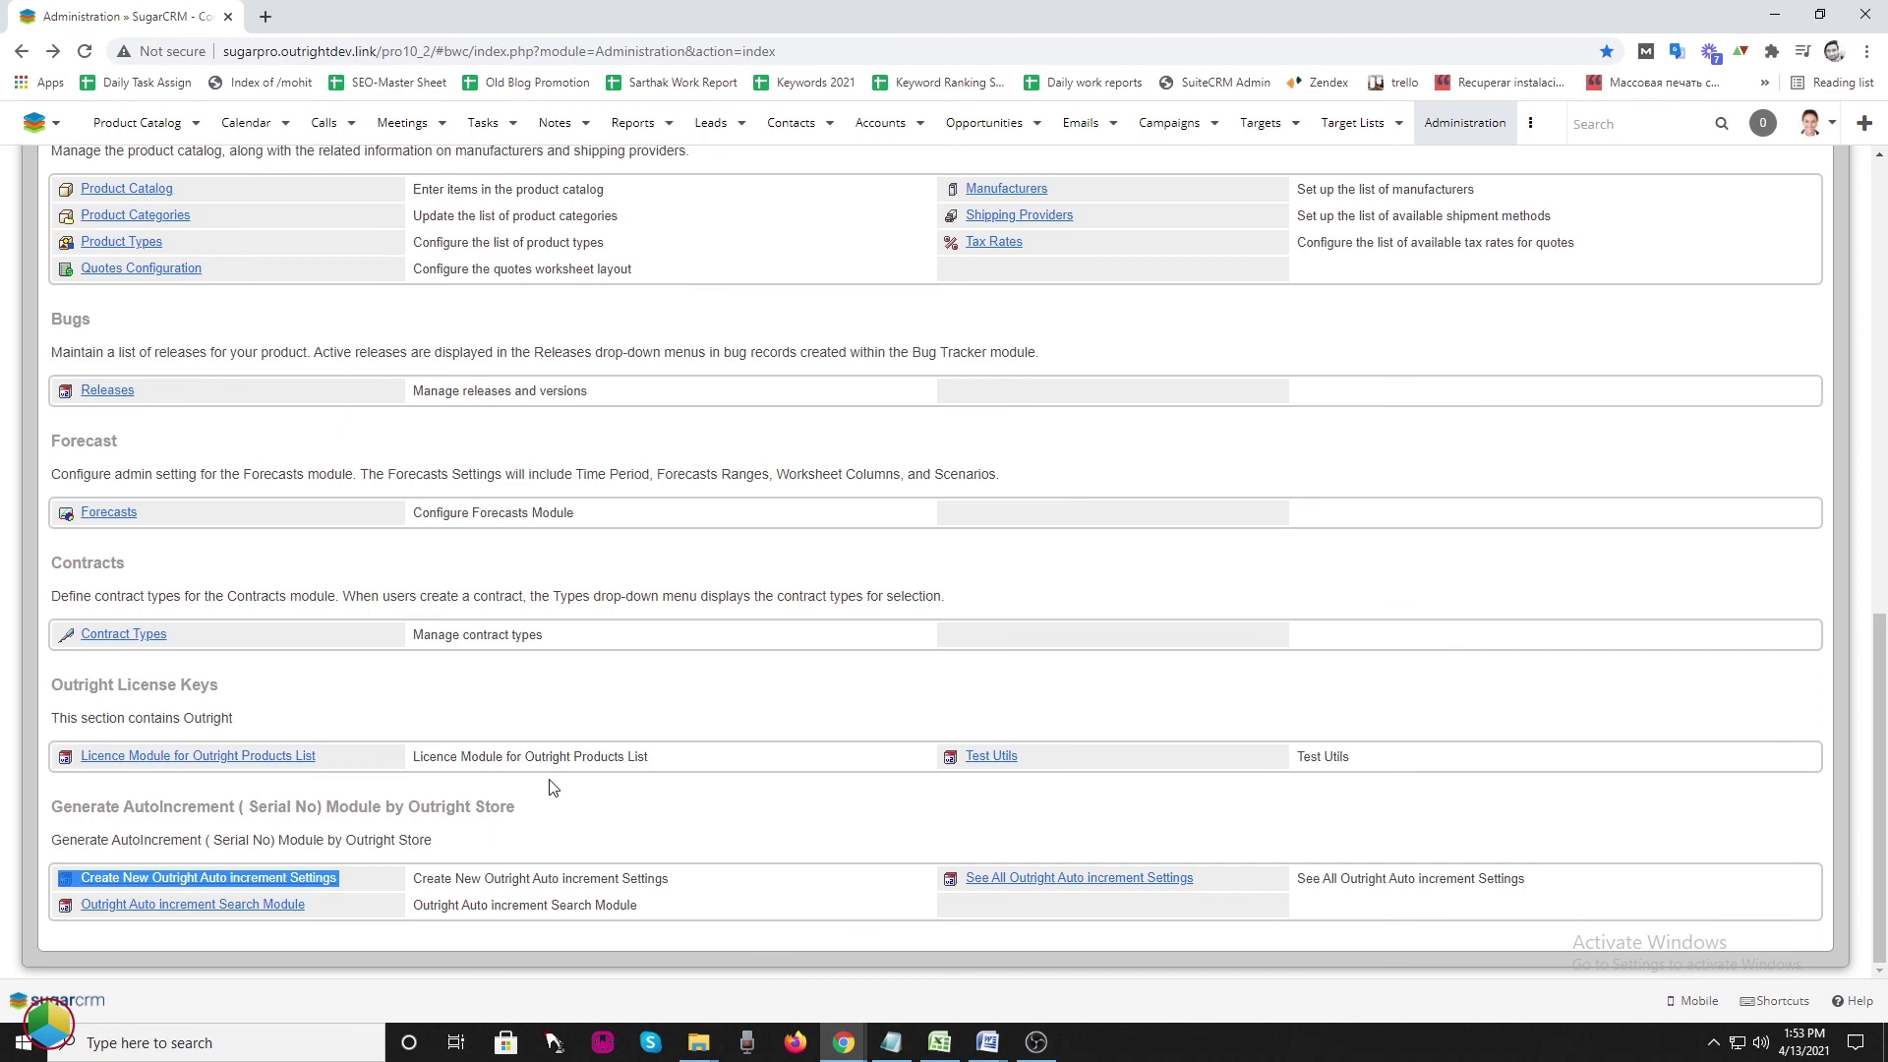
- List all auto-increment settings: Targets at 10,002, Contacts and Leads each at 3
triple_click(1539, 890)
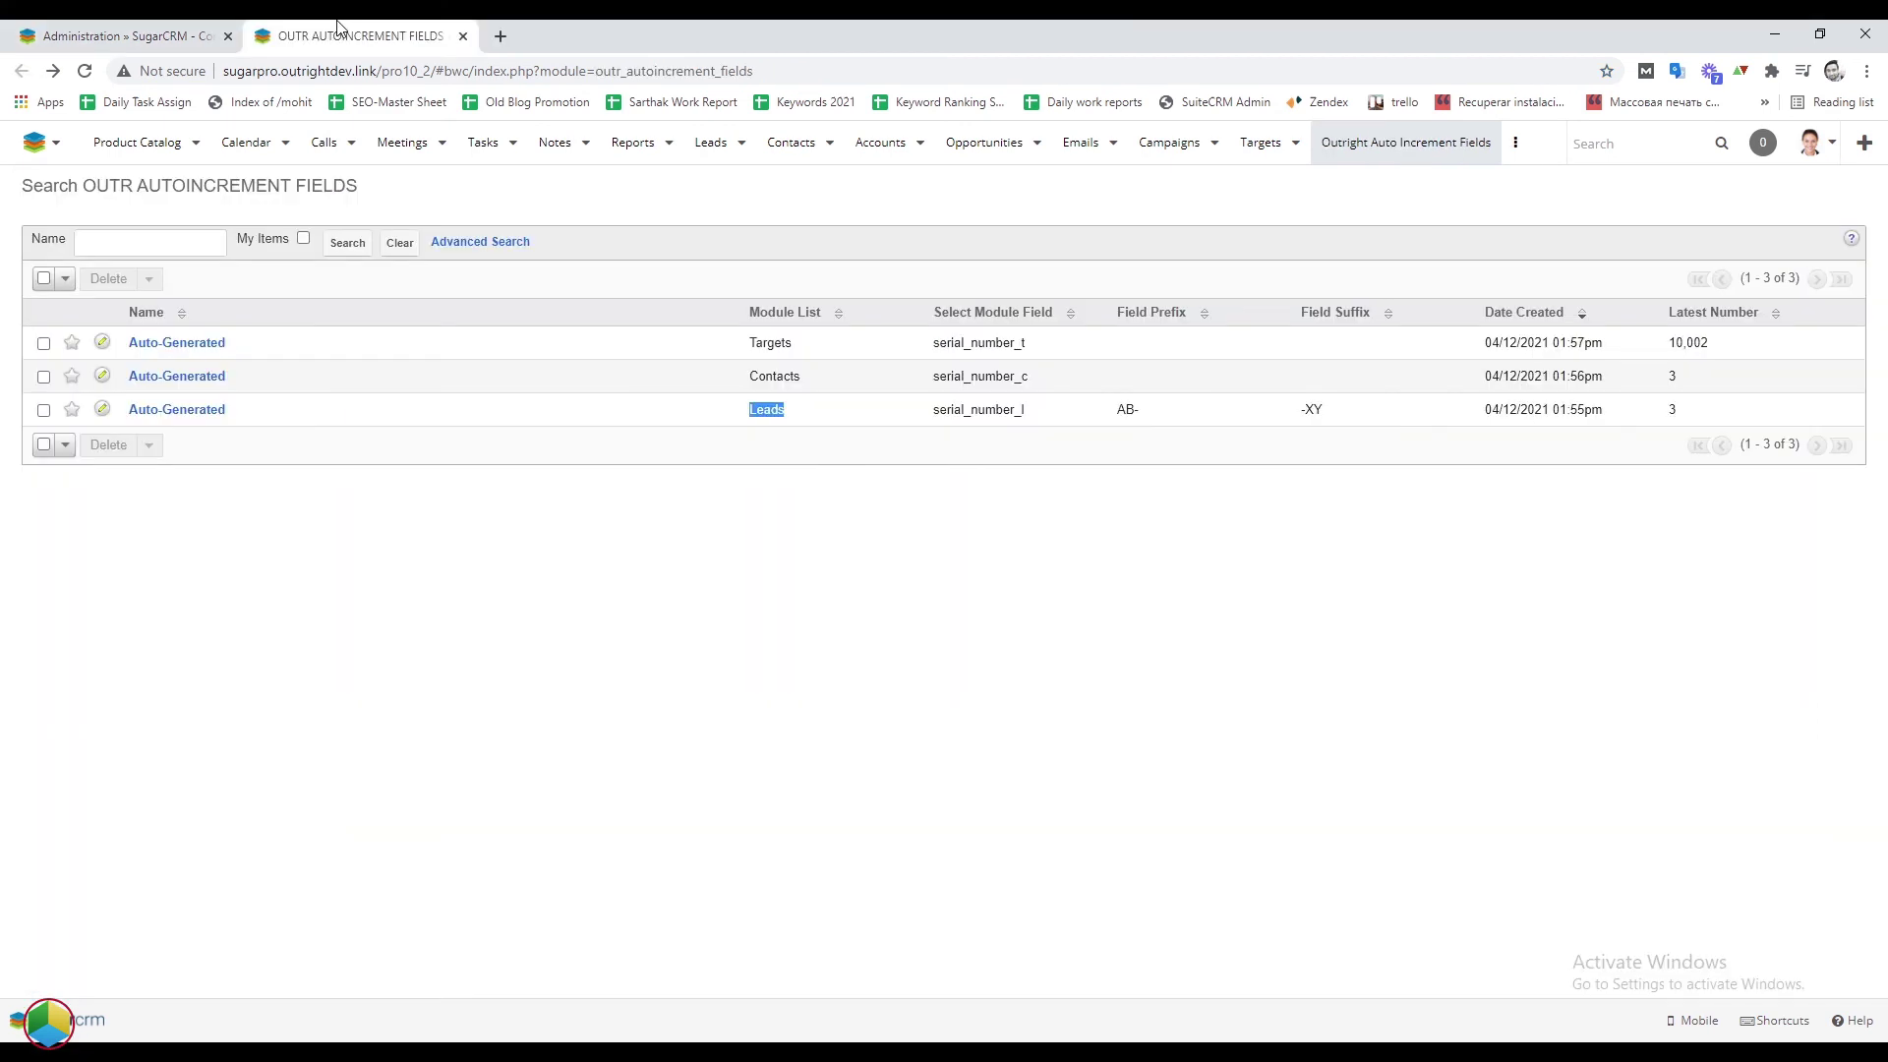
triple_click(375, 195)
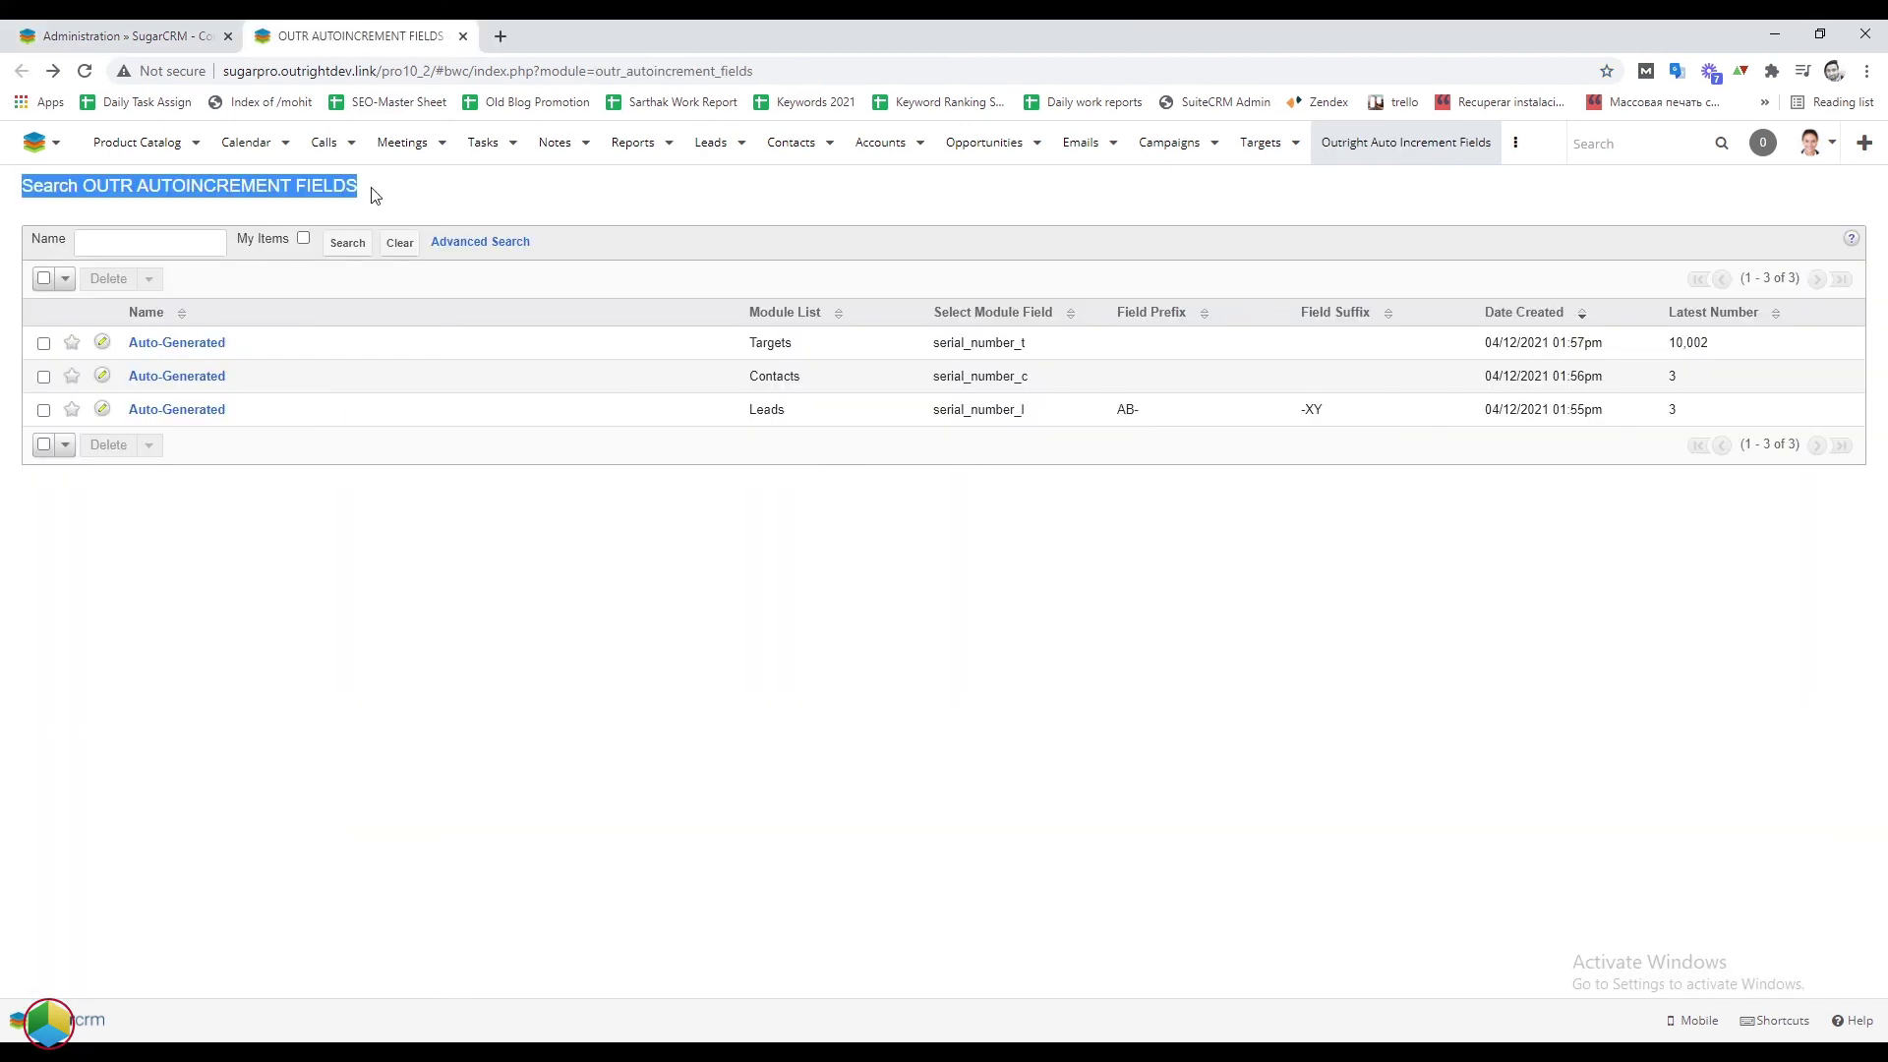
triple_click(802, 348)
triple_click(807, 380)
triple_click(800, 413)
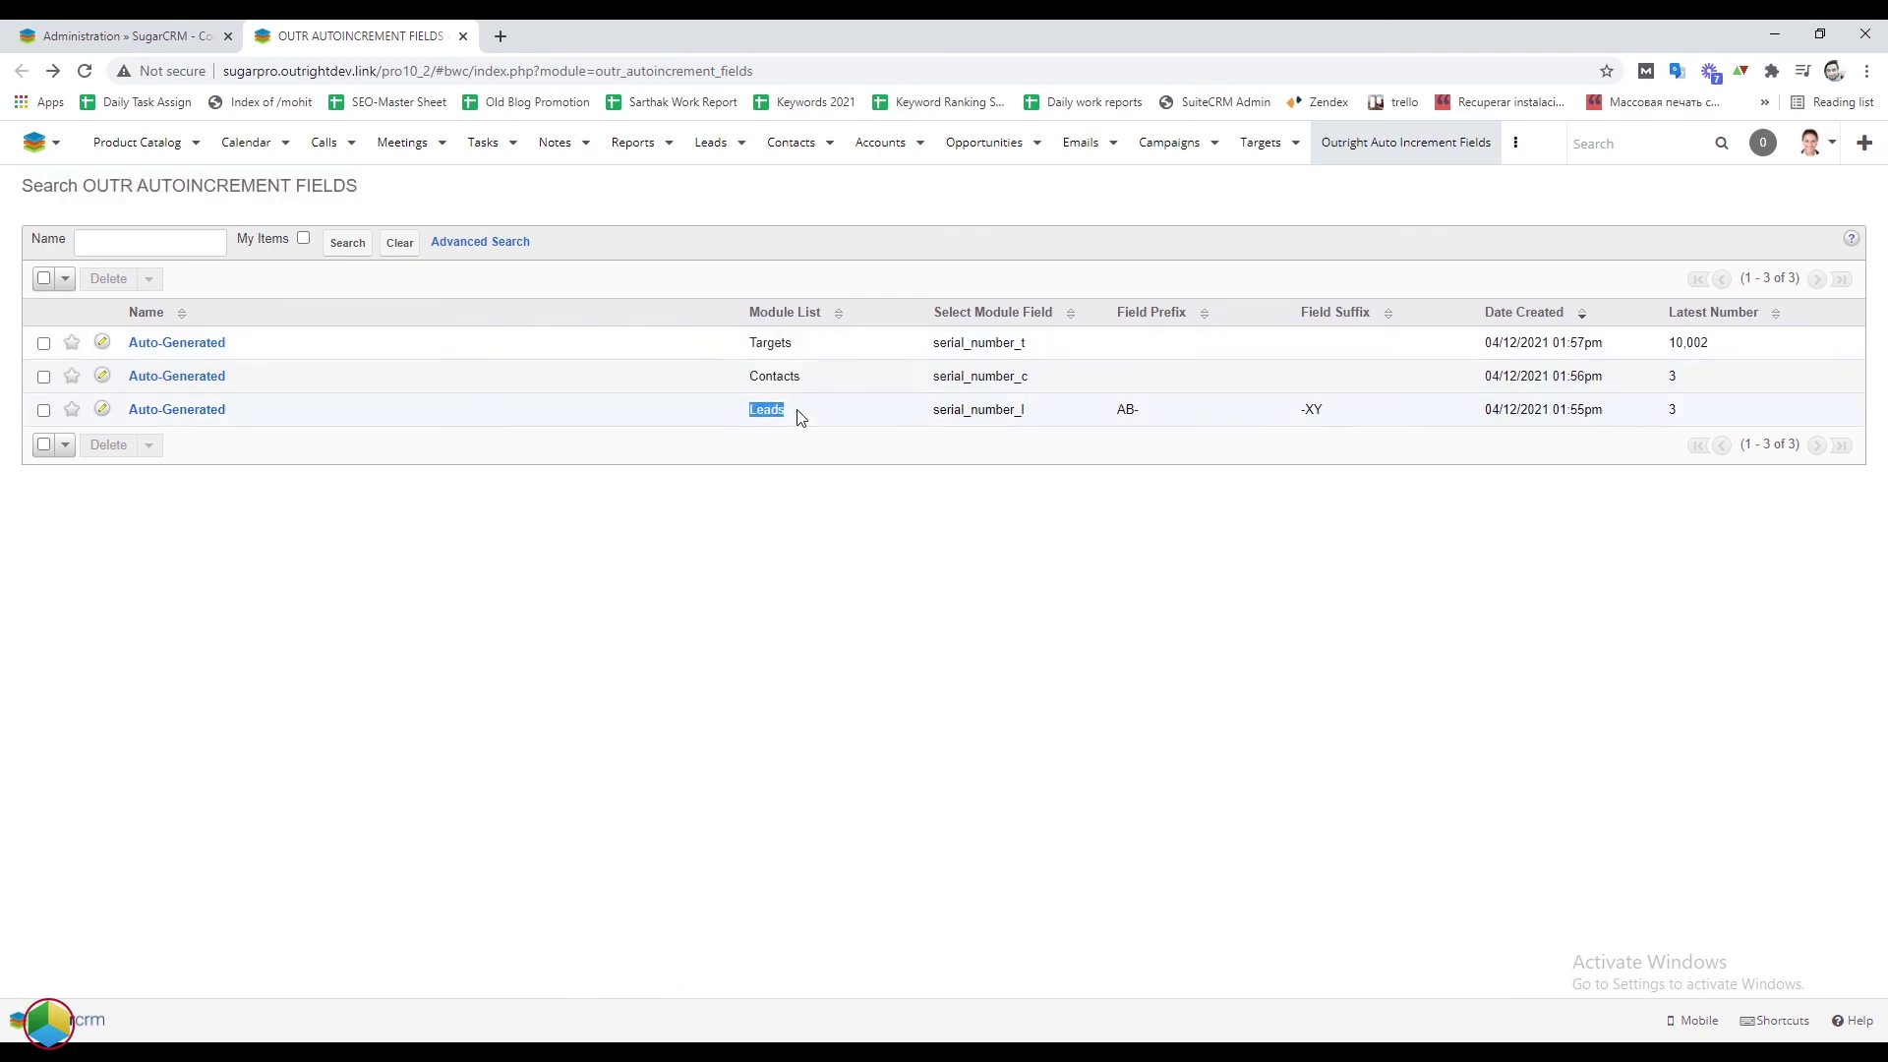